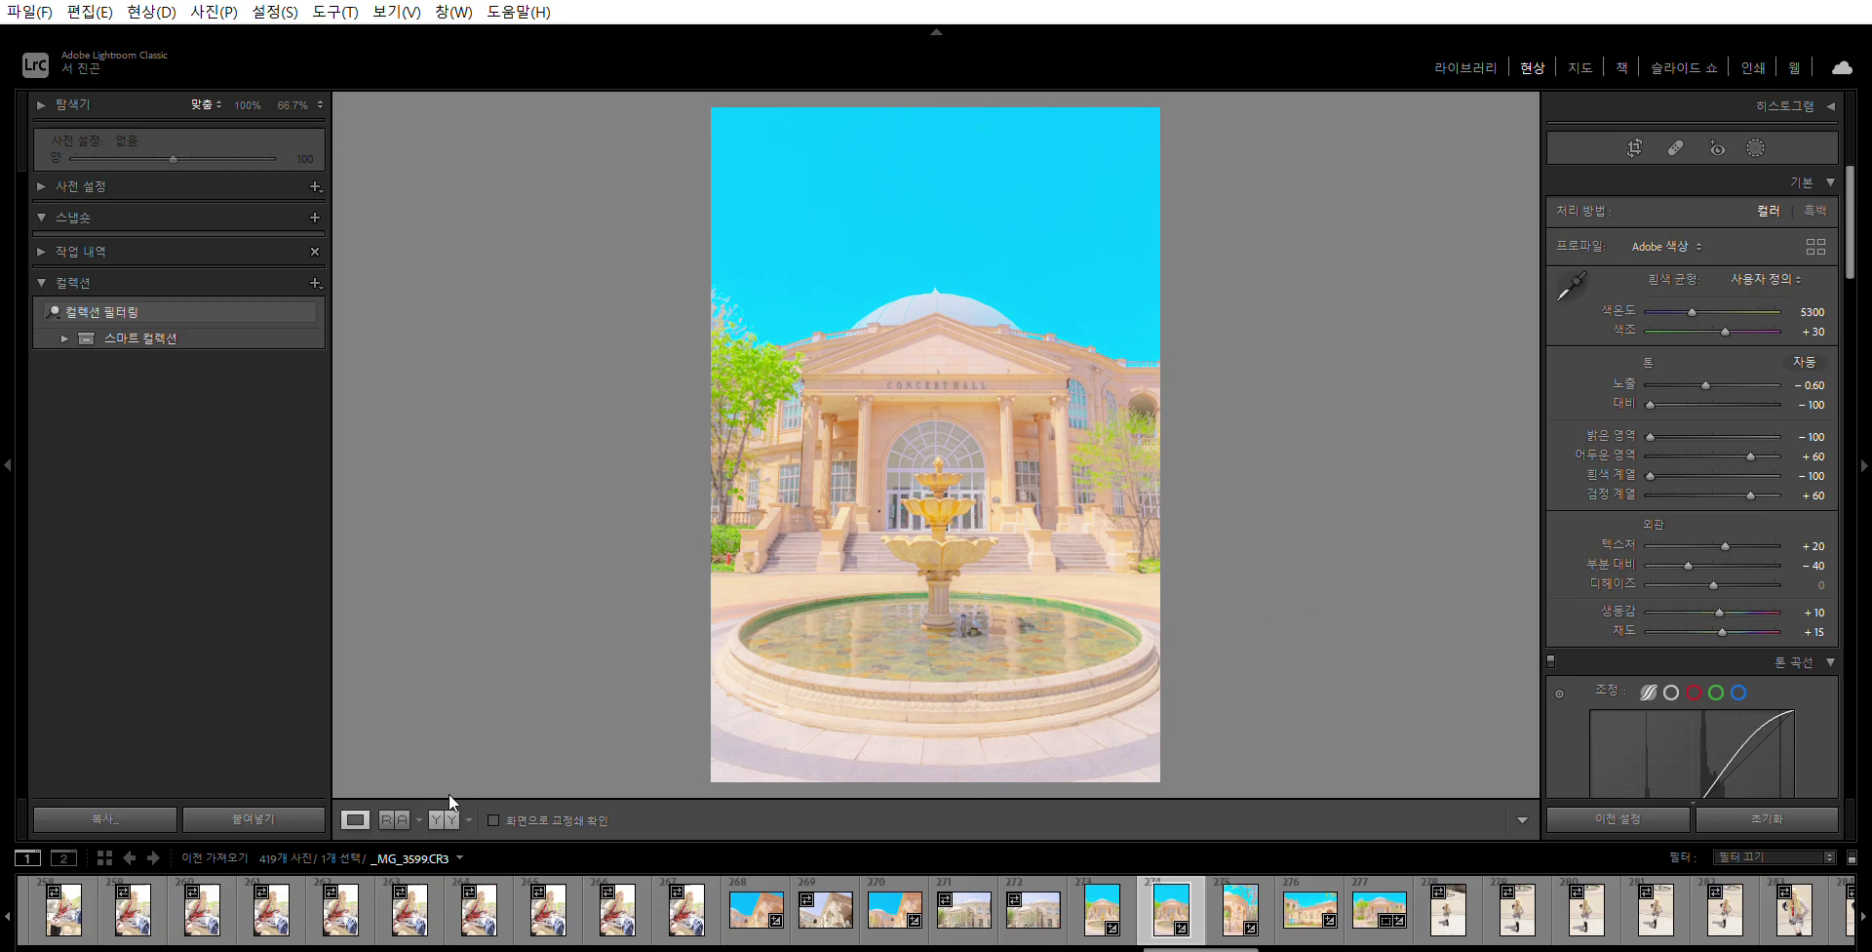
# - Show the before and after views side by side and reset all of the photo's develop settings
pyautogui.press('y')
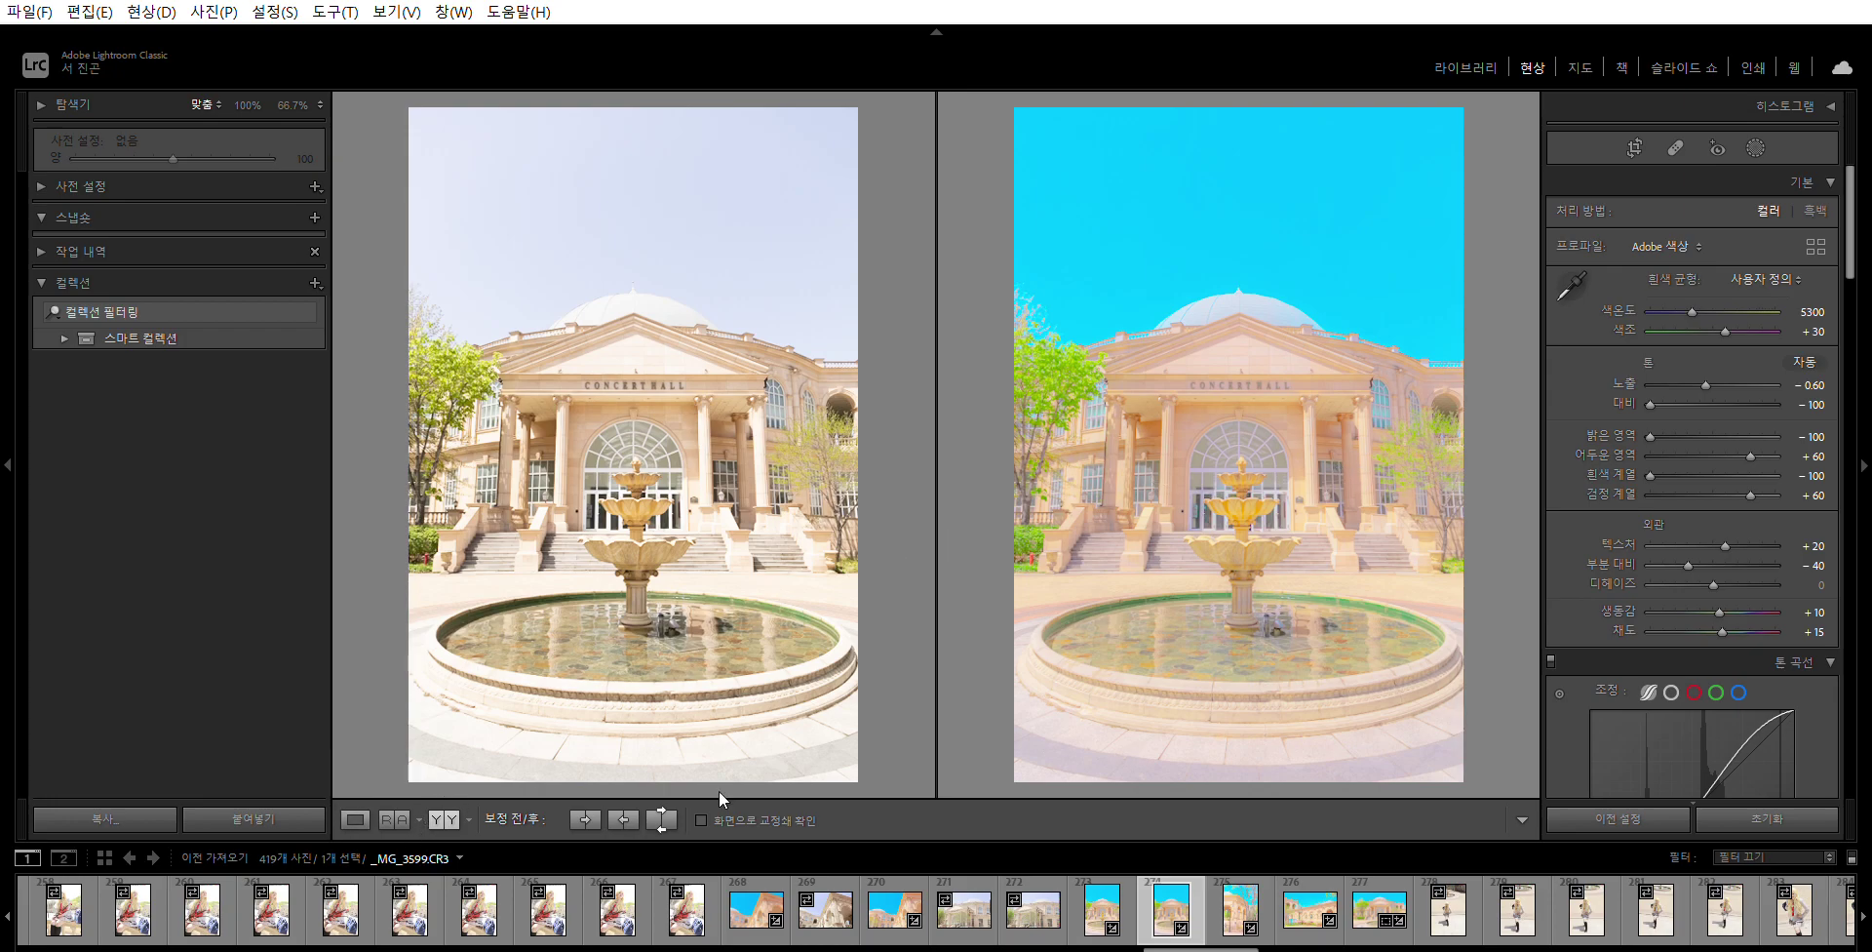
pyautogui.click(1761, 810)
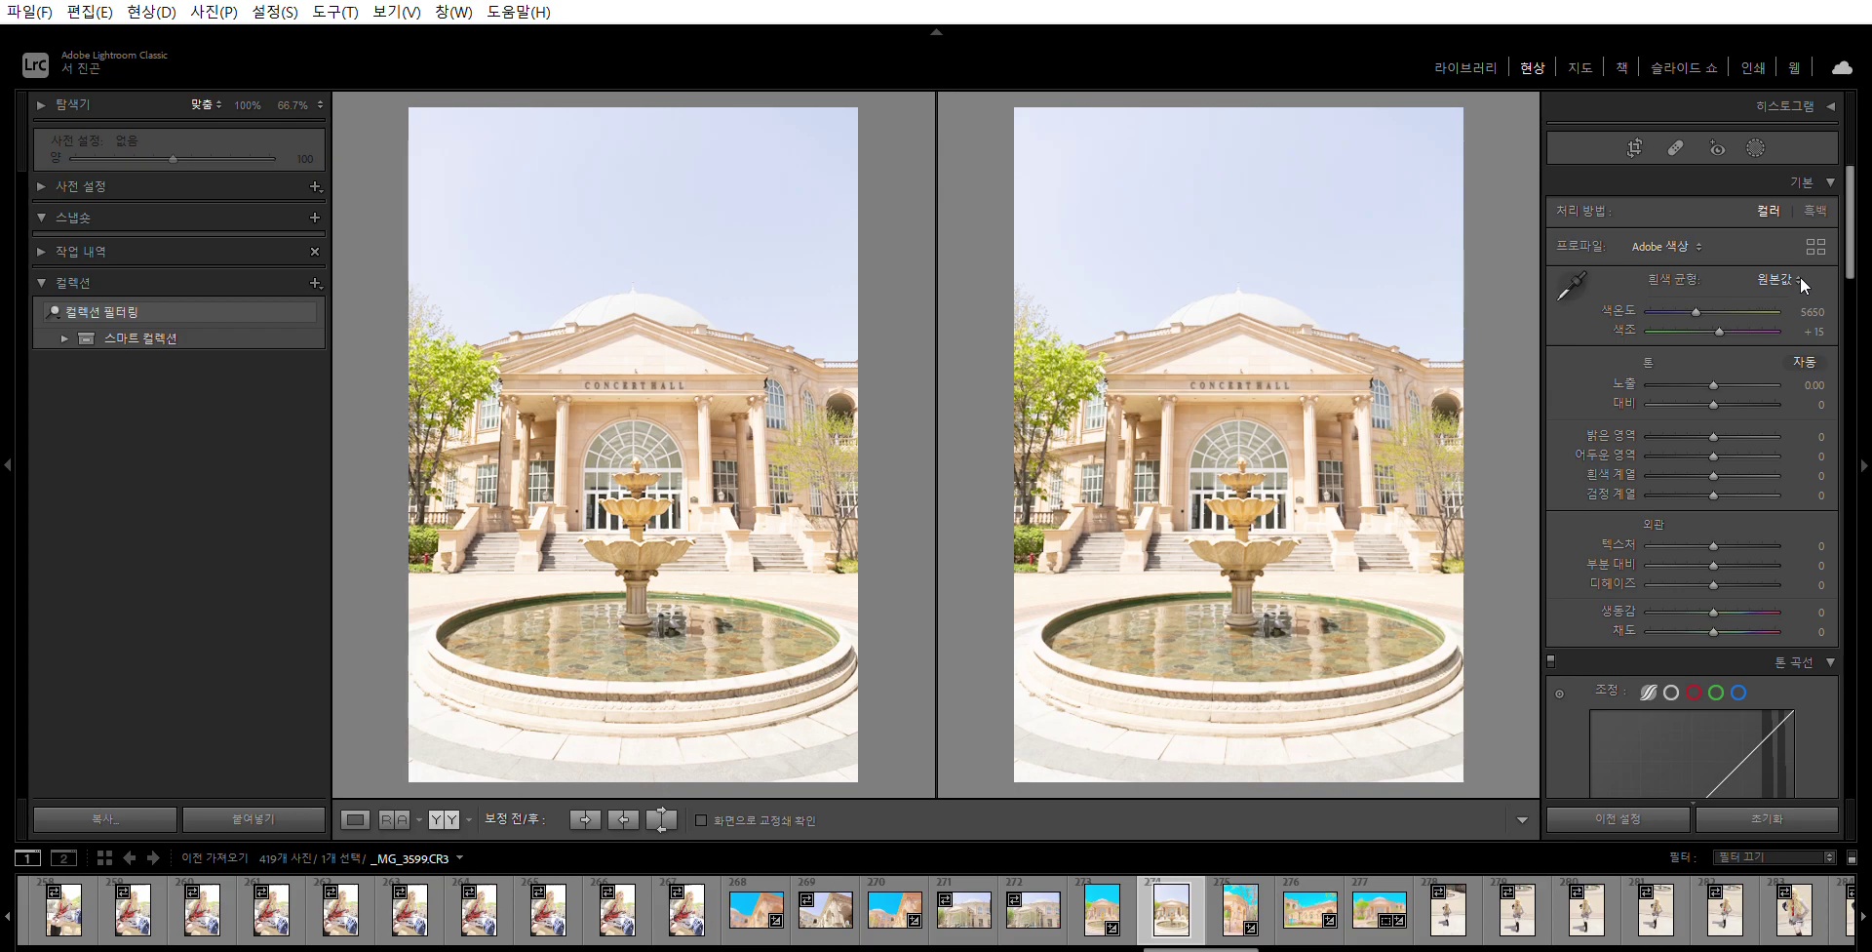
# - Set the white balance to a temperature of 5300 and a tint of +30
pyautogui.click(1812, 312)
pyautogui.write('5300')
pyautogui.press('Return')
pyautogui.click(1814, 330)
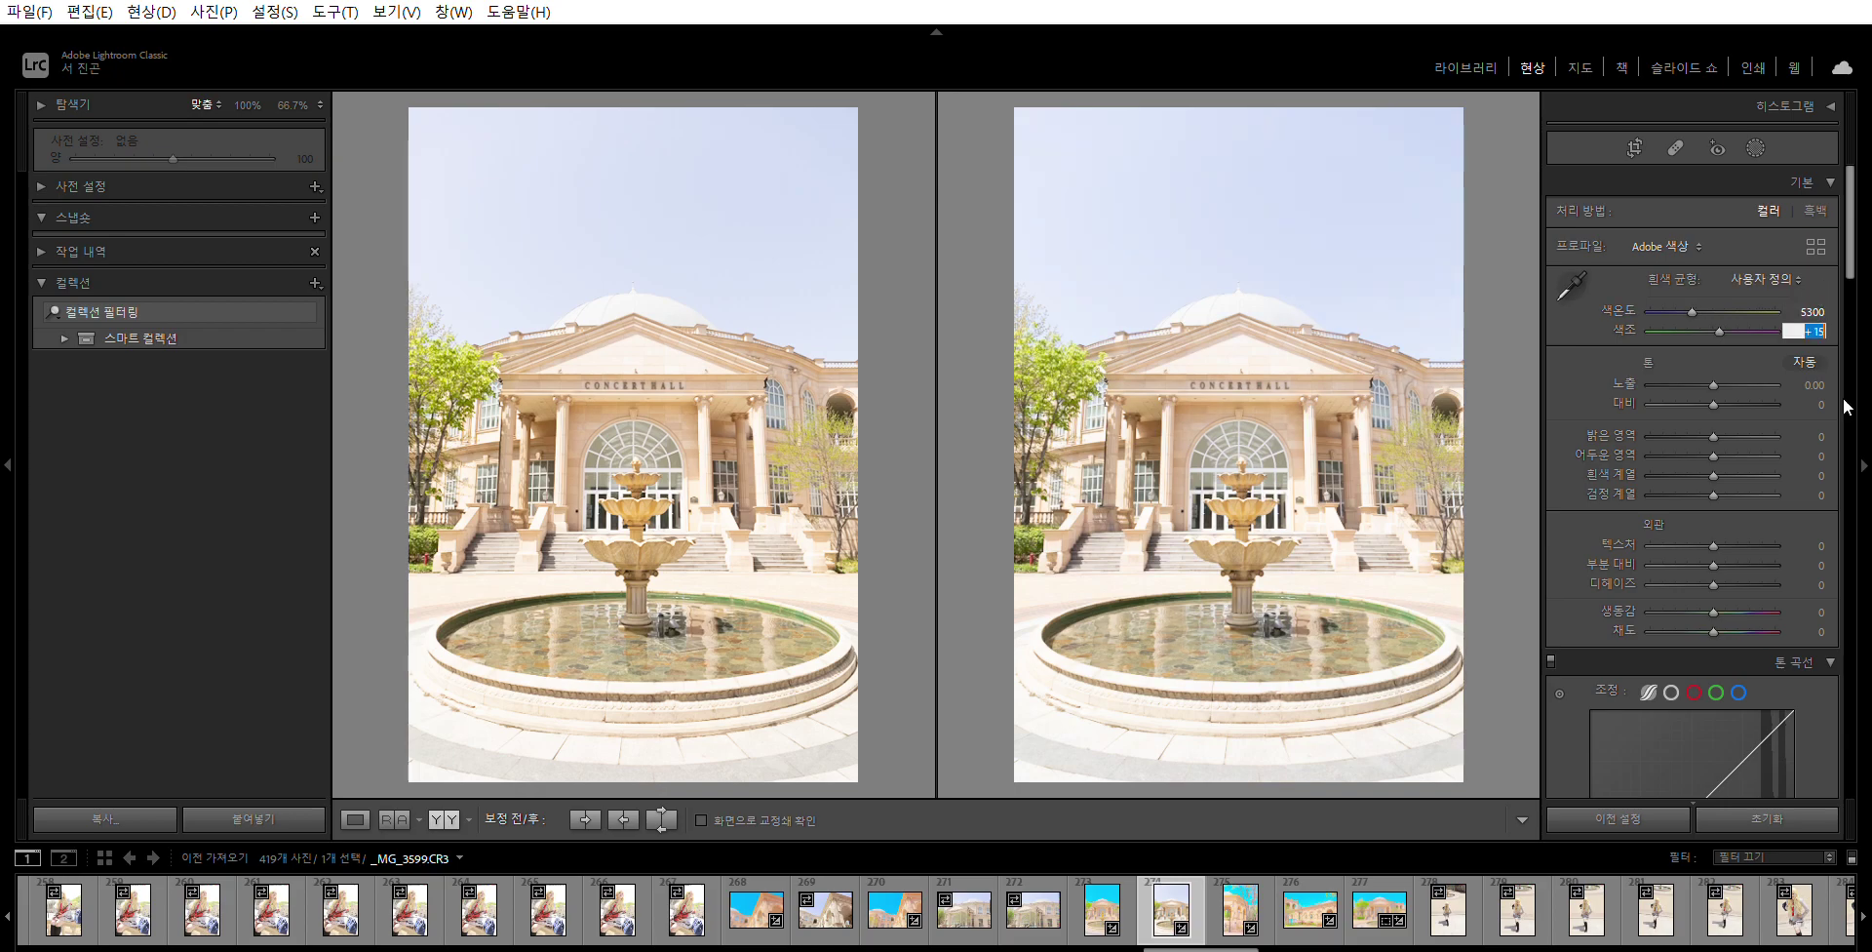
pyautogui.write('30')
pyautogui.press('Return')
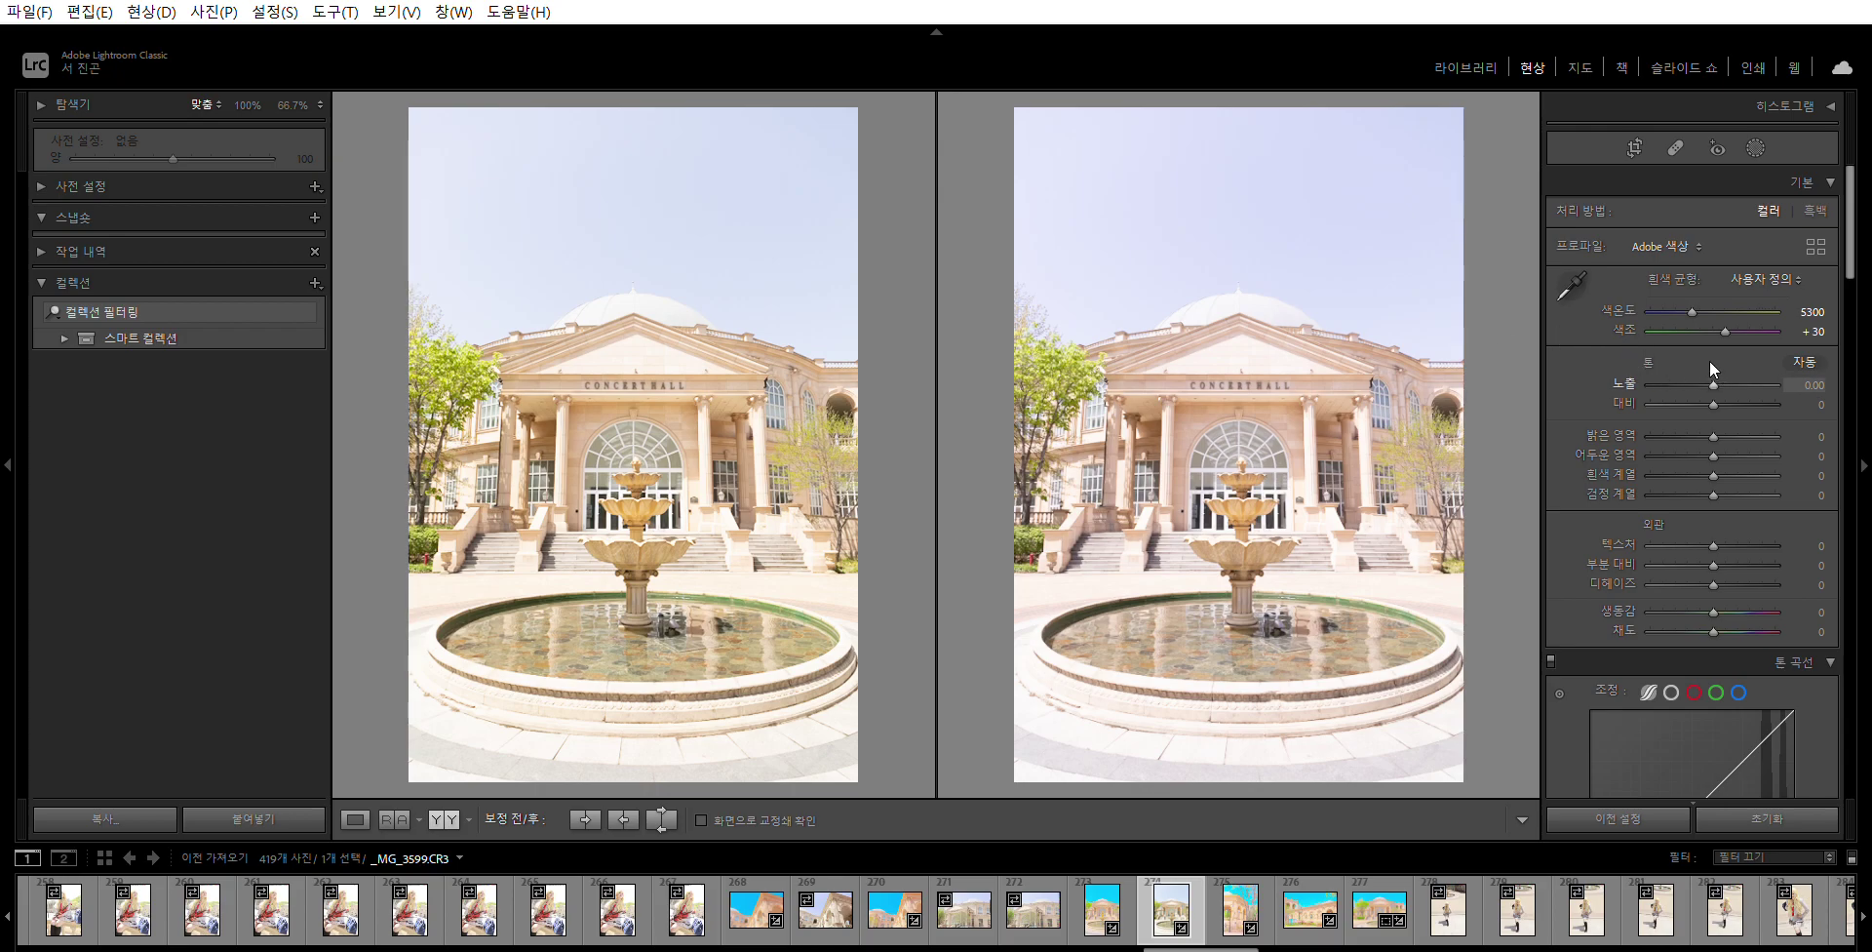
# - Lower the exposure to -0.60 and the contrast to -100
pyautogui.moveTo(1716, 361)
pyautogui.mouseDown()
pyautogui.moveTo(1750, 360)
pyautogui.moveTo(1700, 359)
pyautogui.mouseUp()
pyautogui.click(1812, 385)
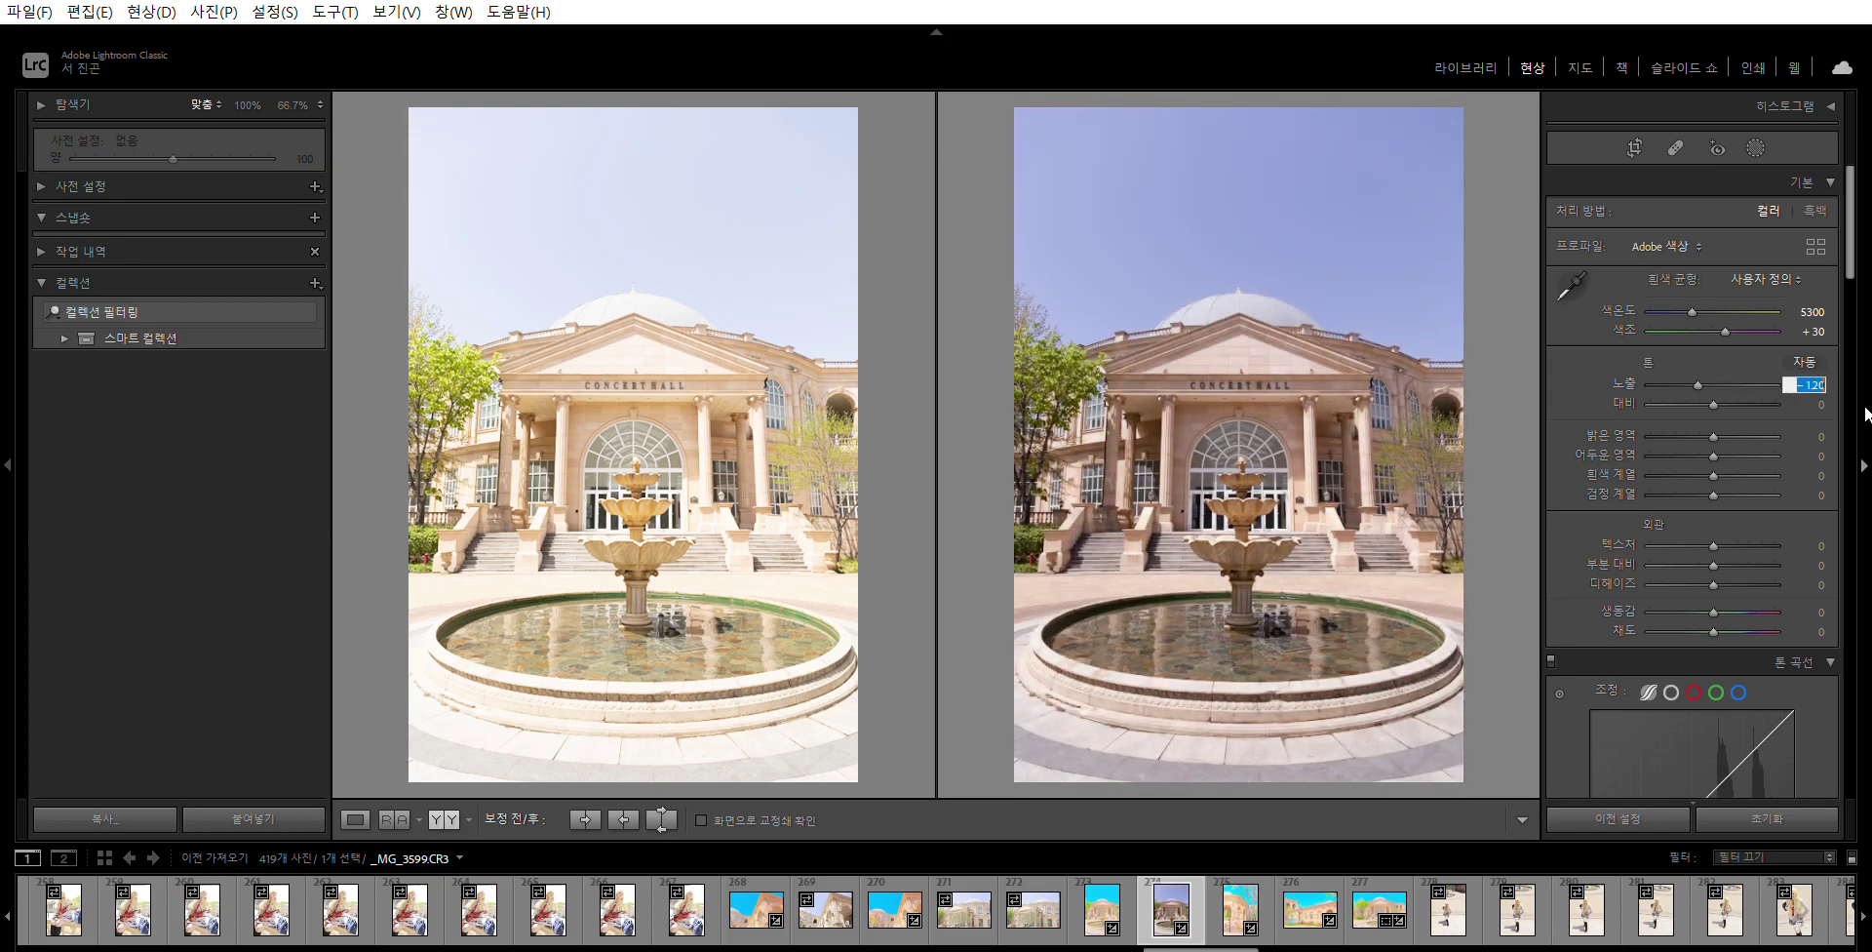
pyautogui.write('-0.6')
pyautogui.press('Return')
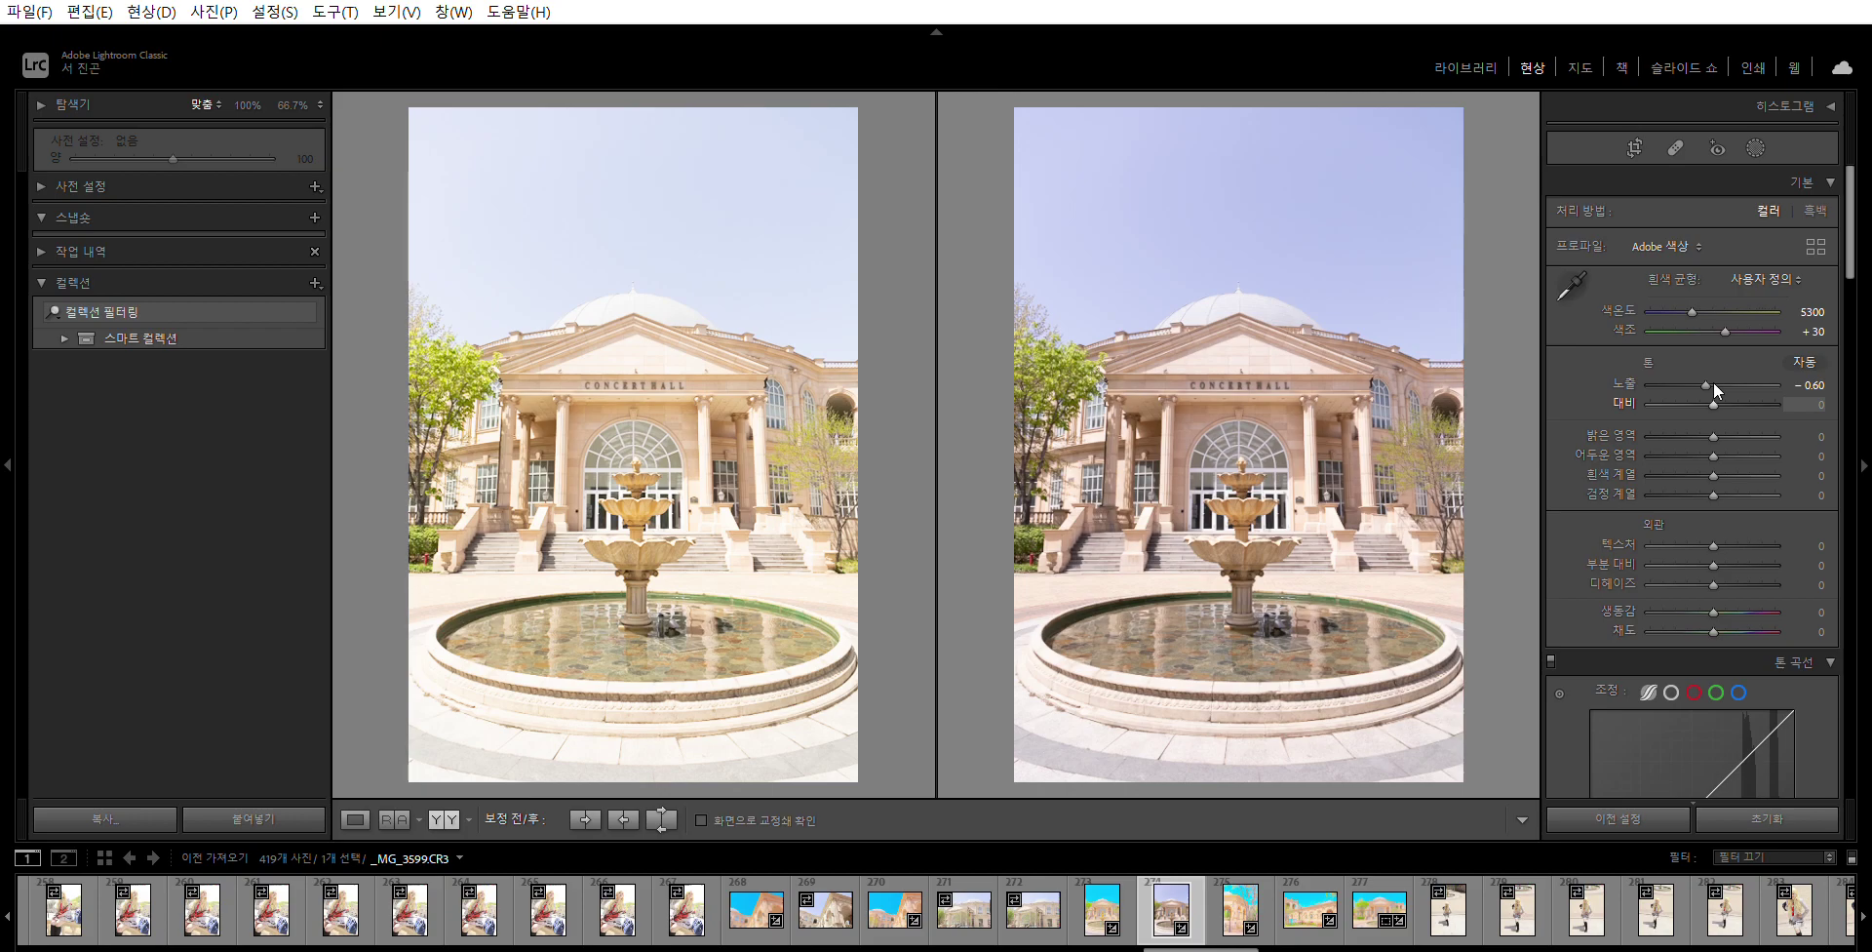
pyautogui.moveTo(1715, 389); pyautogui.dragTo(1553, 382)
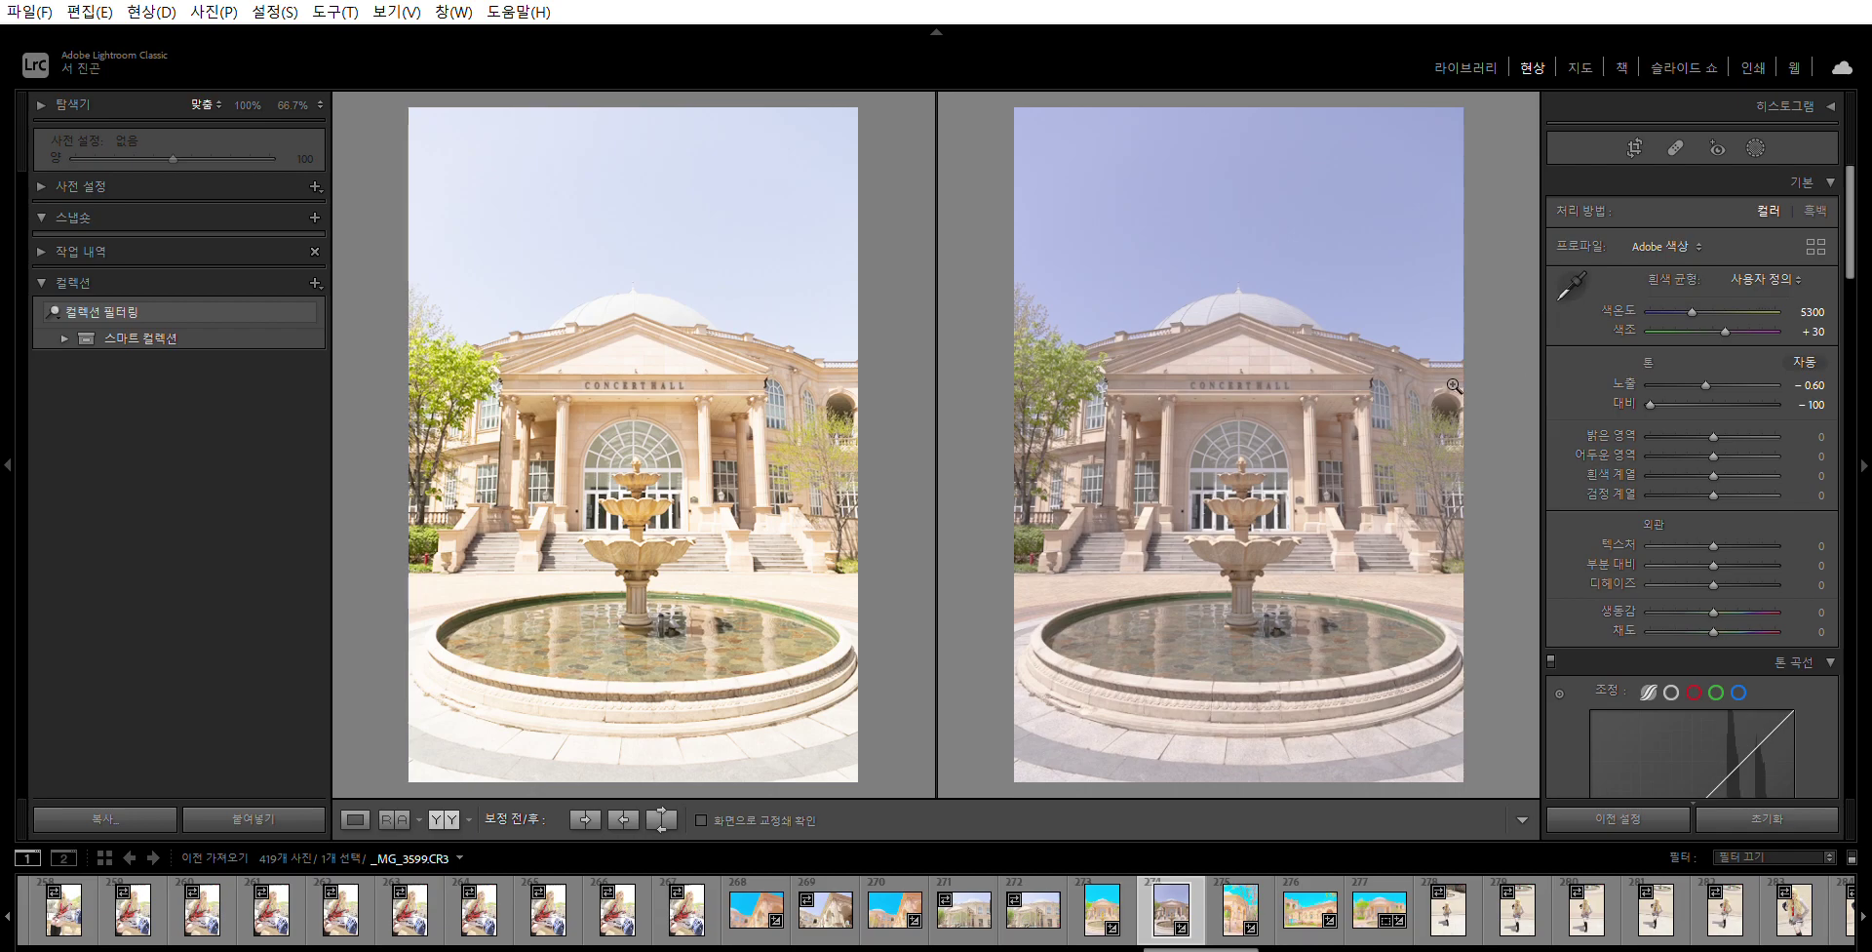
# - Set both the highlights and the whites to -100 in the basic tone settings
pyautogui.click(1816, 436)
pyautogui.write('-100')
pyautogui.press('Return')
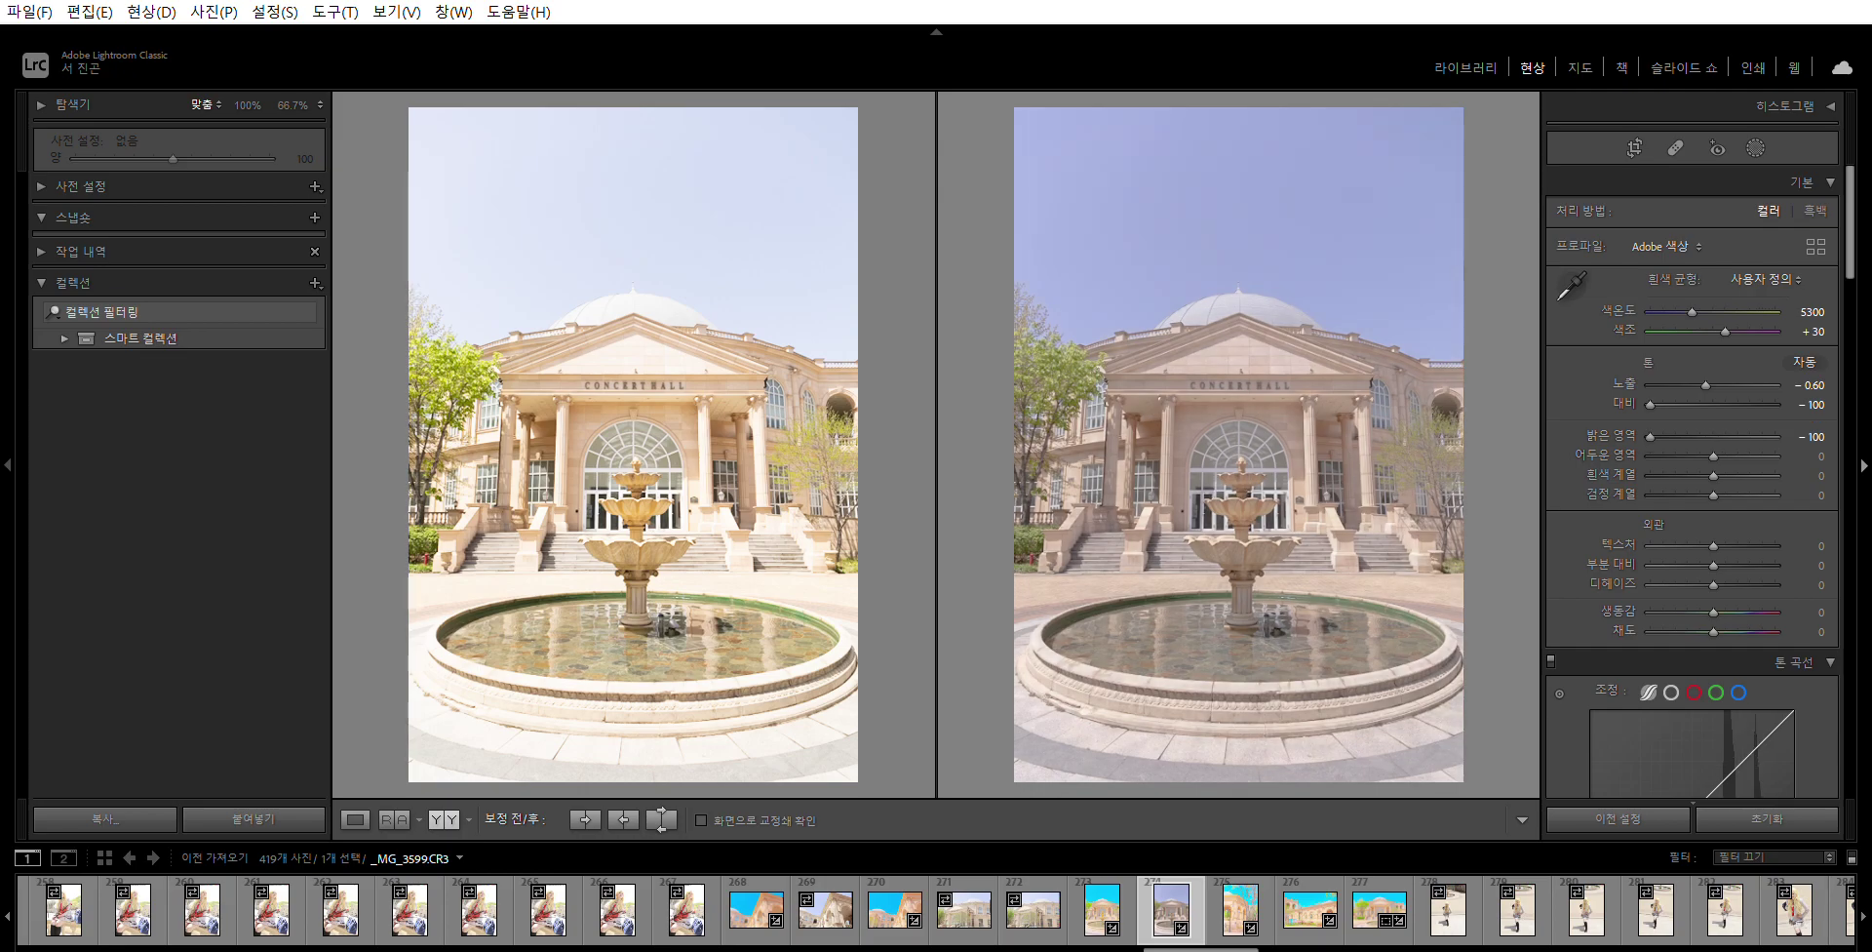
pyautogui.click(1818, 475)
pyautogui.write('-100')
pyautogui.press('Return')
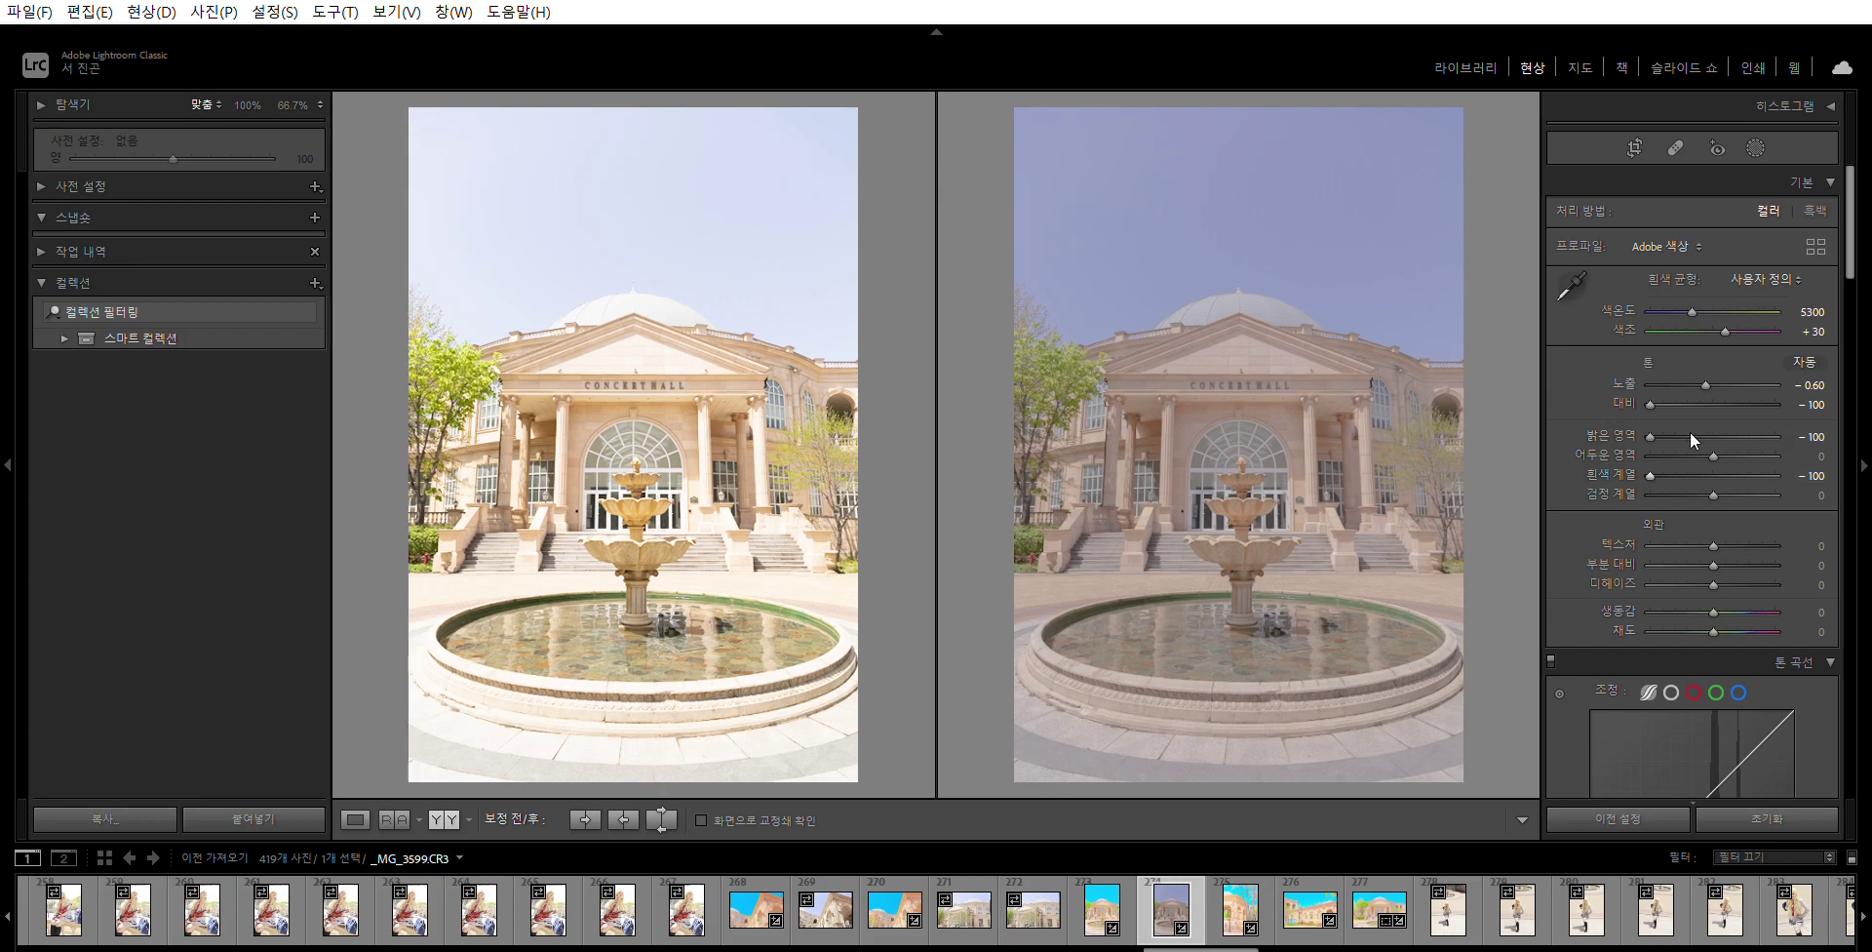
# - Raise both the shadows and the blacks to +60 in the basic tone settings
pyautogui.moveTo(1713, 433); pyautogui.dragTo(1764, 431)
pyautogui.click(1812, 455)
pyautogui.write('60')
pyautogui.press('Return')
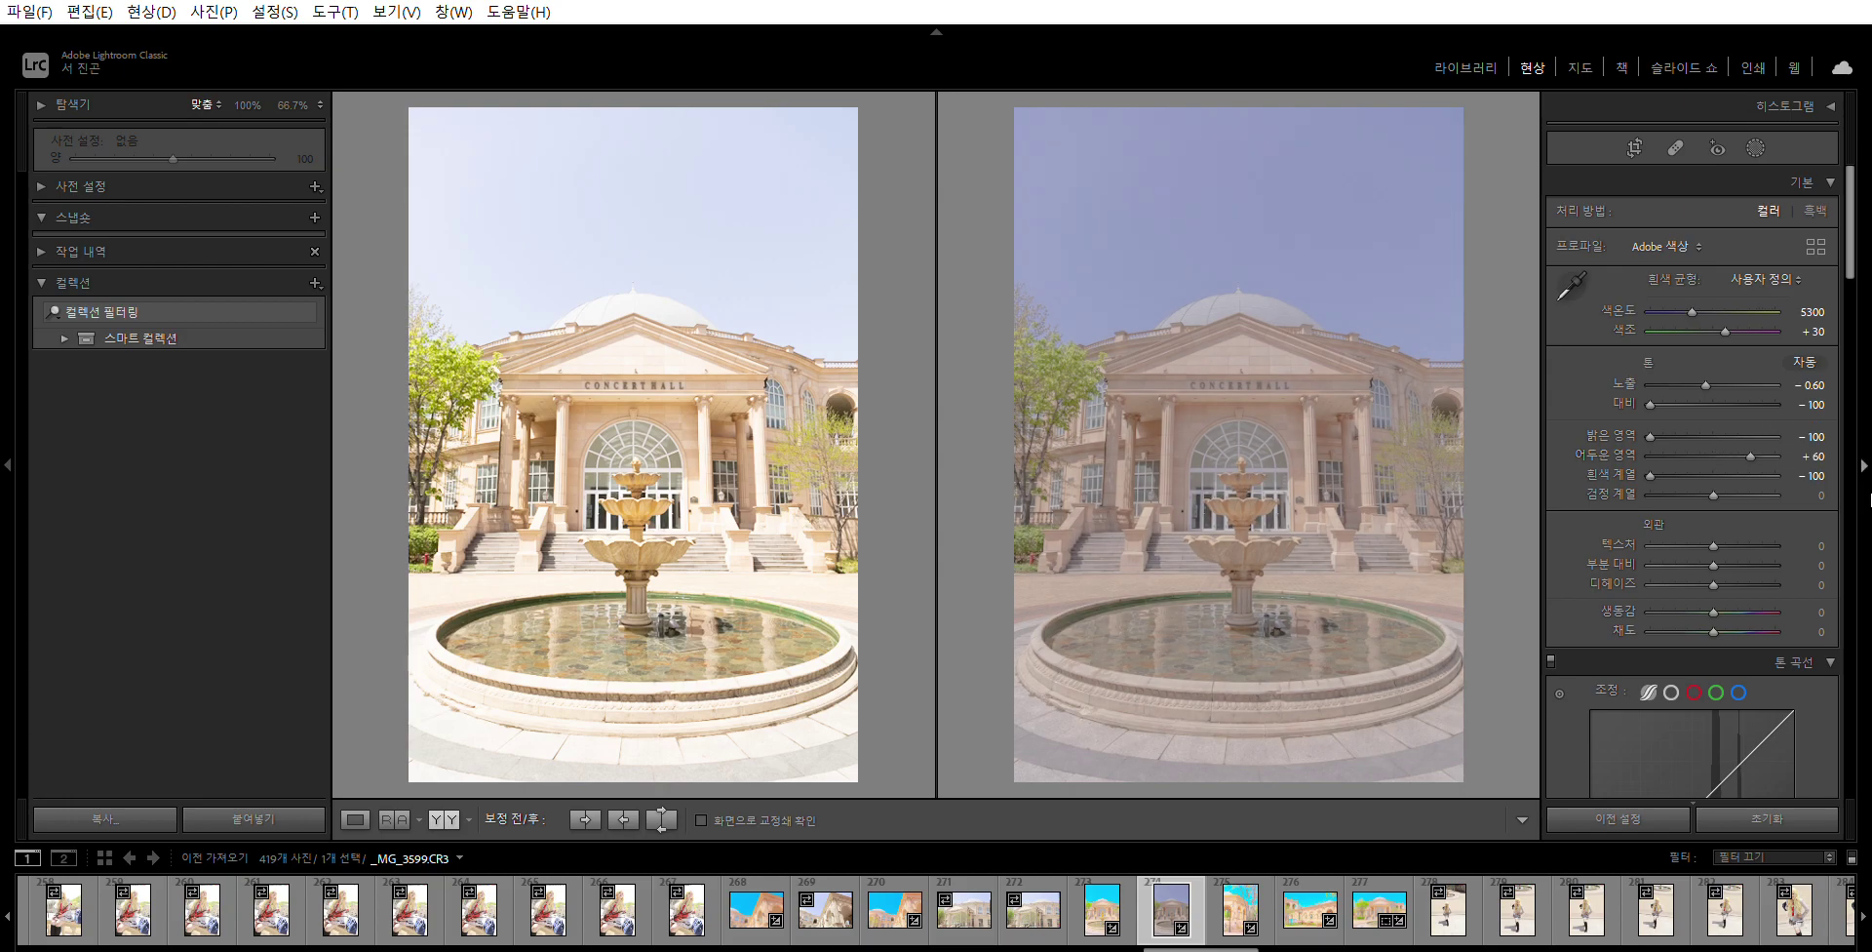
pyautogui.moveTo(1669, 490); pyautogui.dragTo(1749, 474)
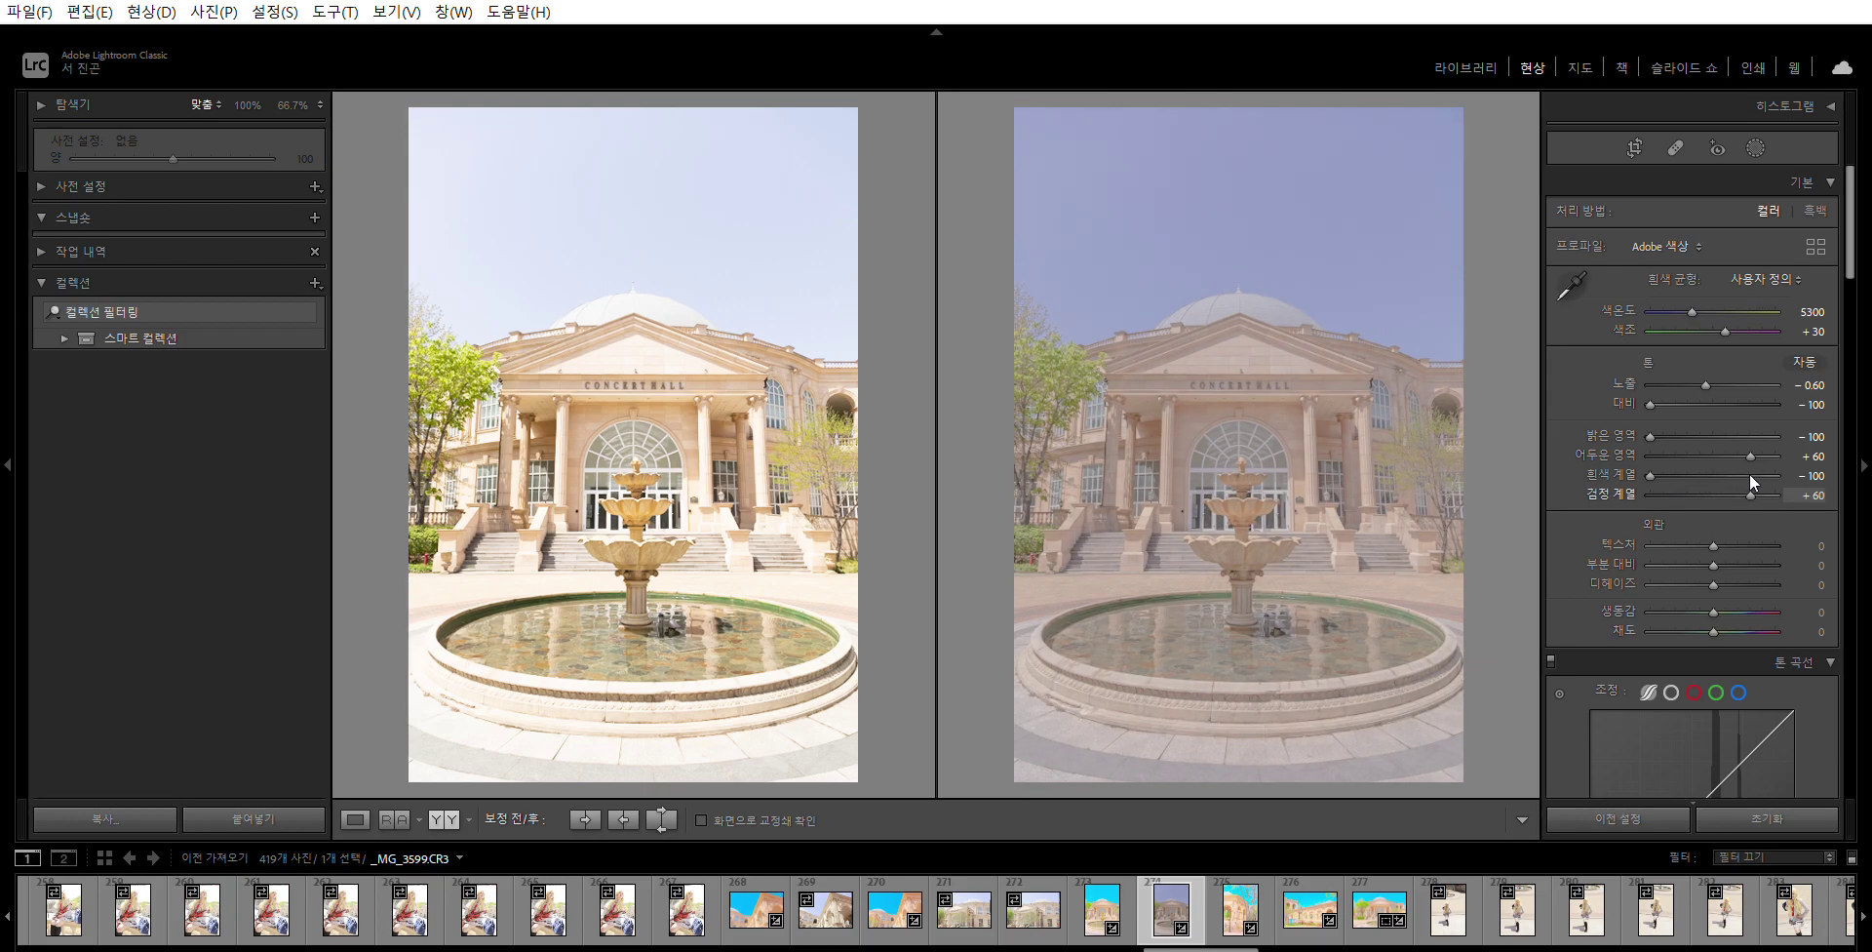
pyautogui.click(1820, 493)
pyautogui.press('Return')
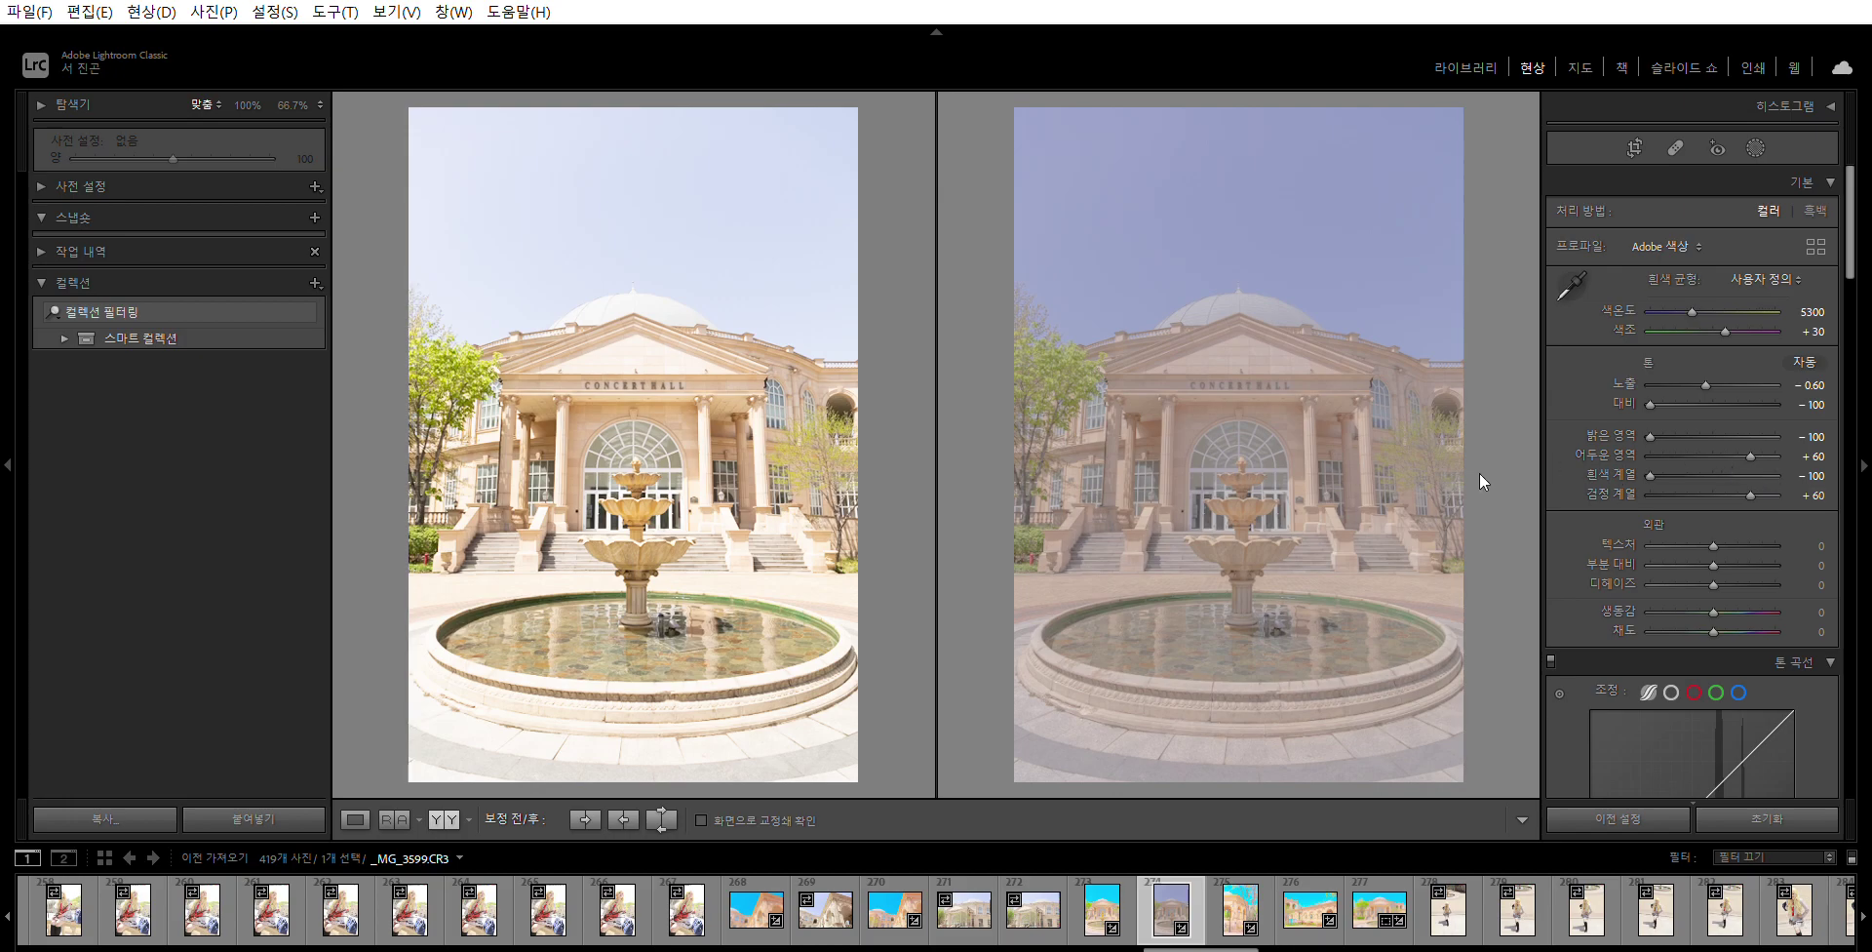
# - Set the texture to +30 while checking the building's lettering and stone details up close
pyautogui.click(1231, 412)
pyautogui.moveTo(1233, 410); pyautogui.dragTo(1539, 492)
pyautogui.click(1203, 410)
pyautogui.moveTo(1715, 521); pyautogui.dragTo(1734, 523)
pyautogui.click(1820, 542)
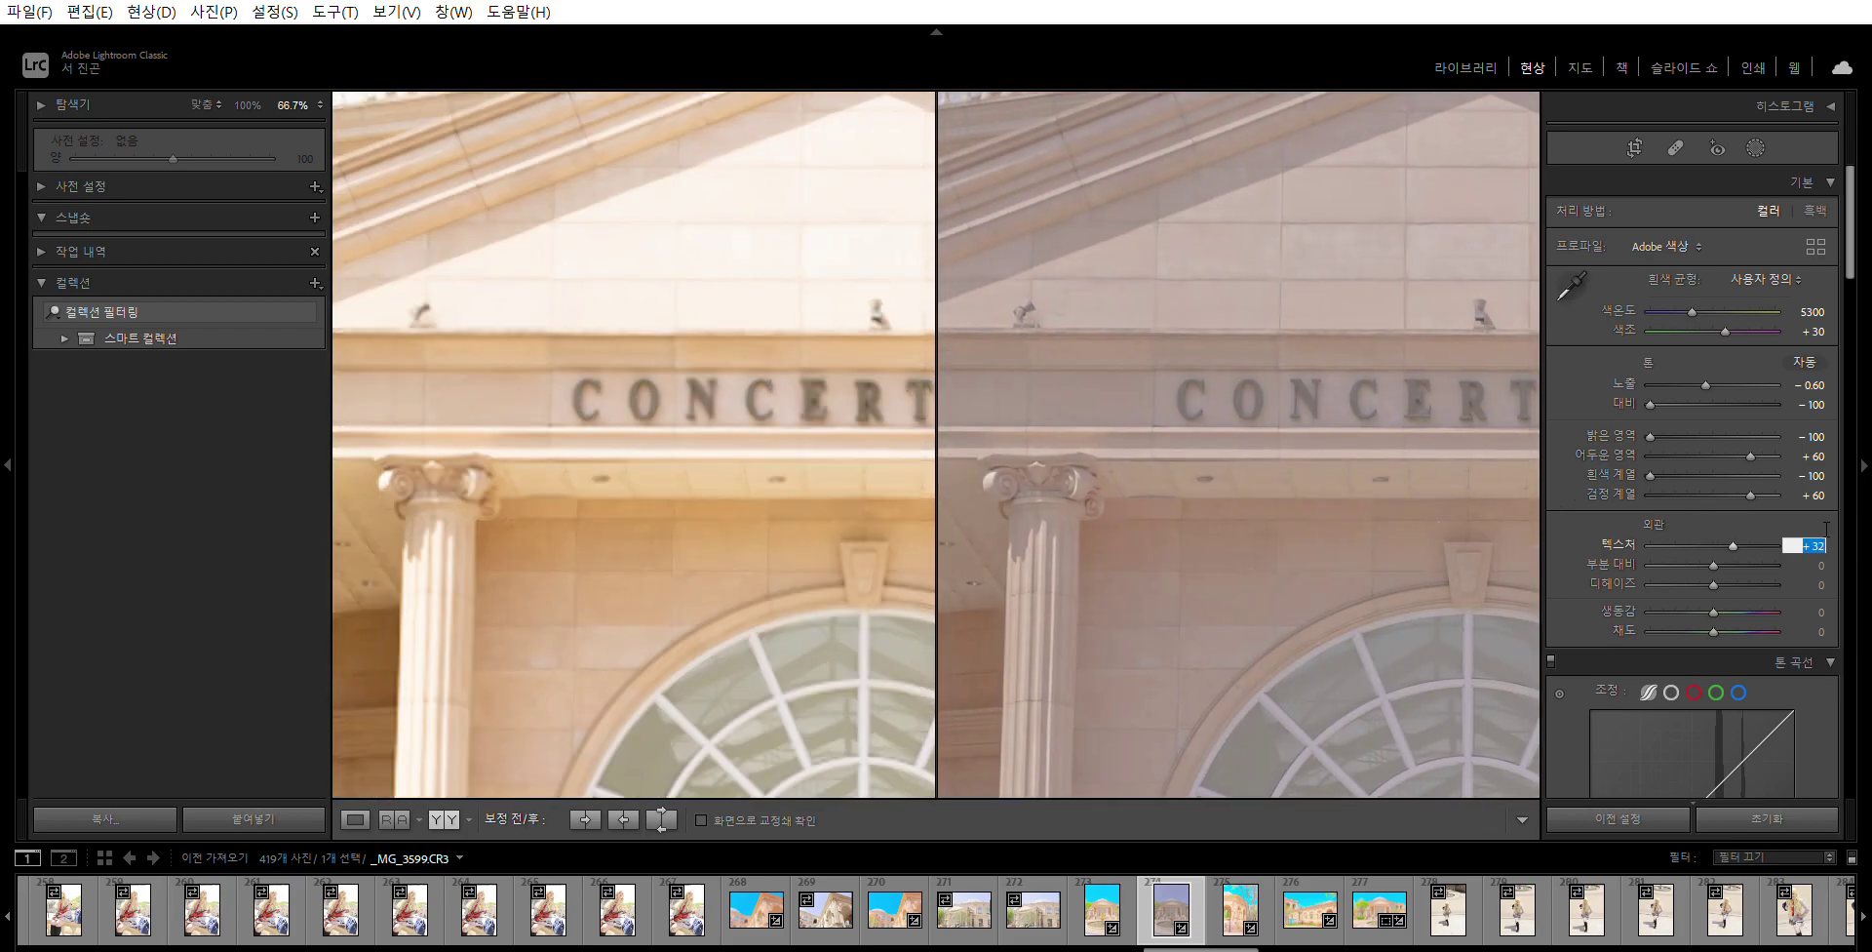
pyautogui.write('30')
pyautogui.press('Return')
pyautogui.click(1190, 380)
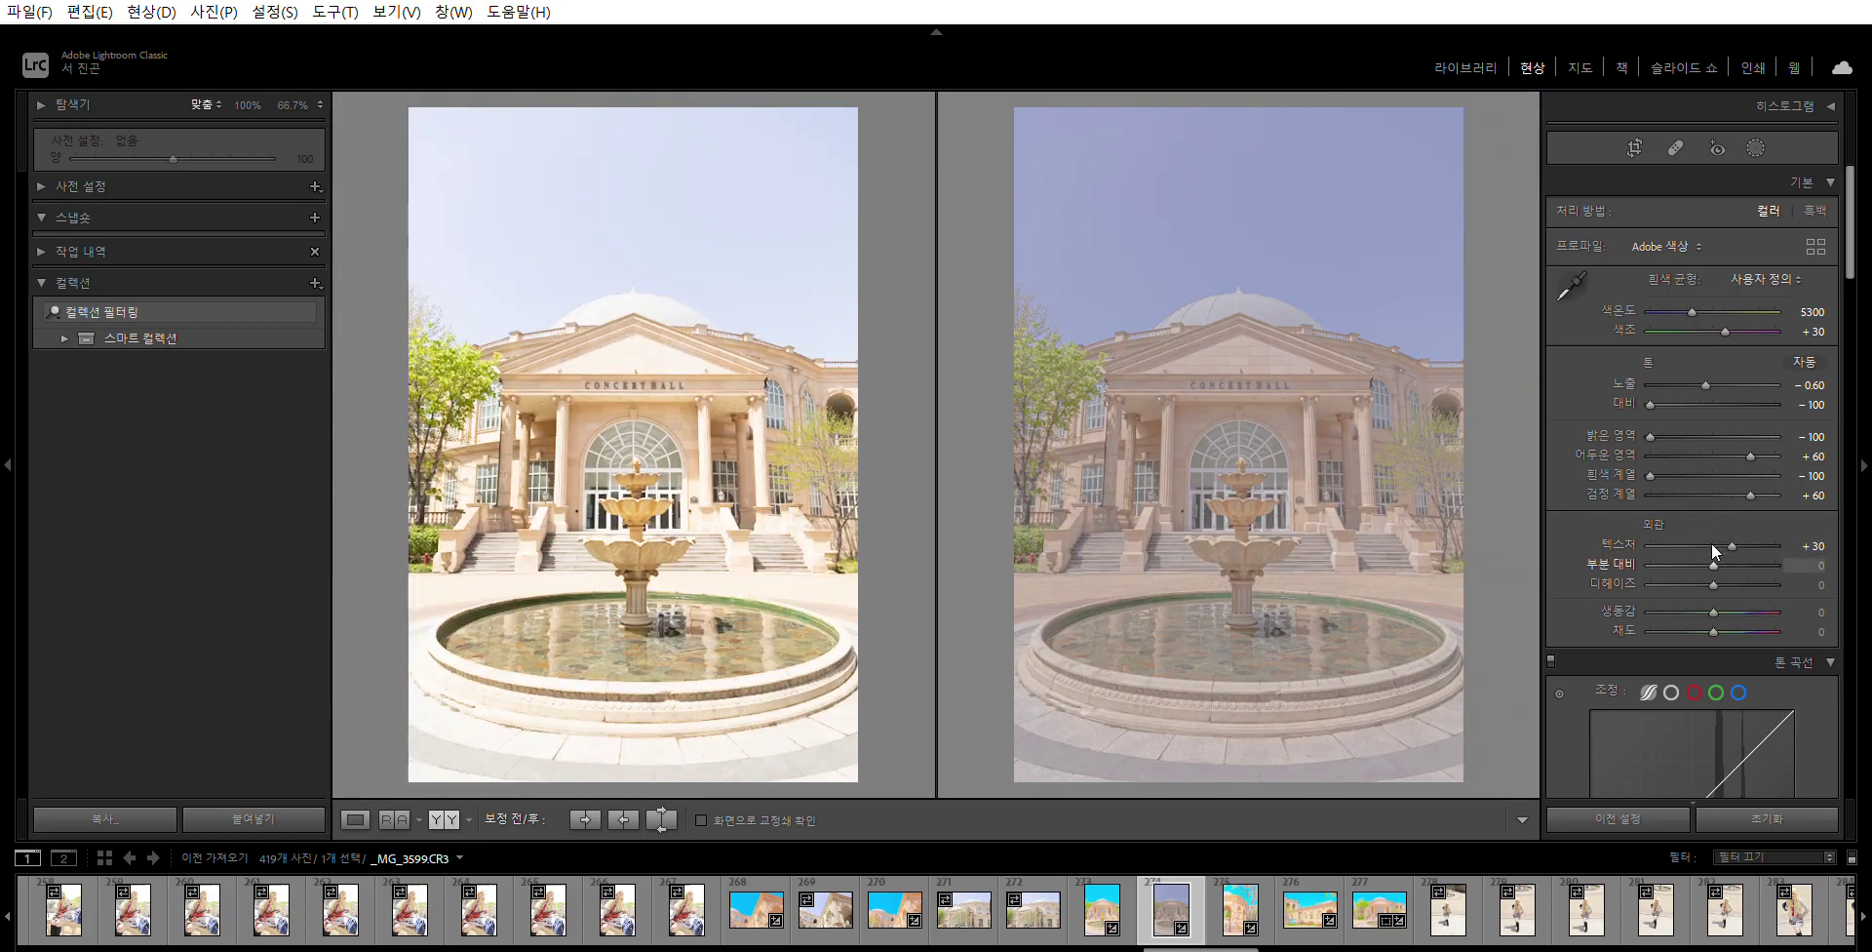
# - Lower the clarity to -40
pyautogui.moveTo(1713, 542); pyautogui.dragTo(1693, 537)
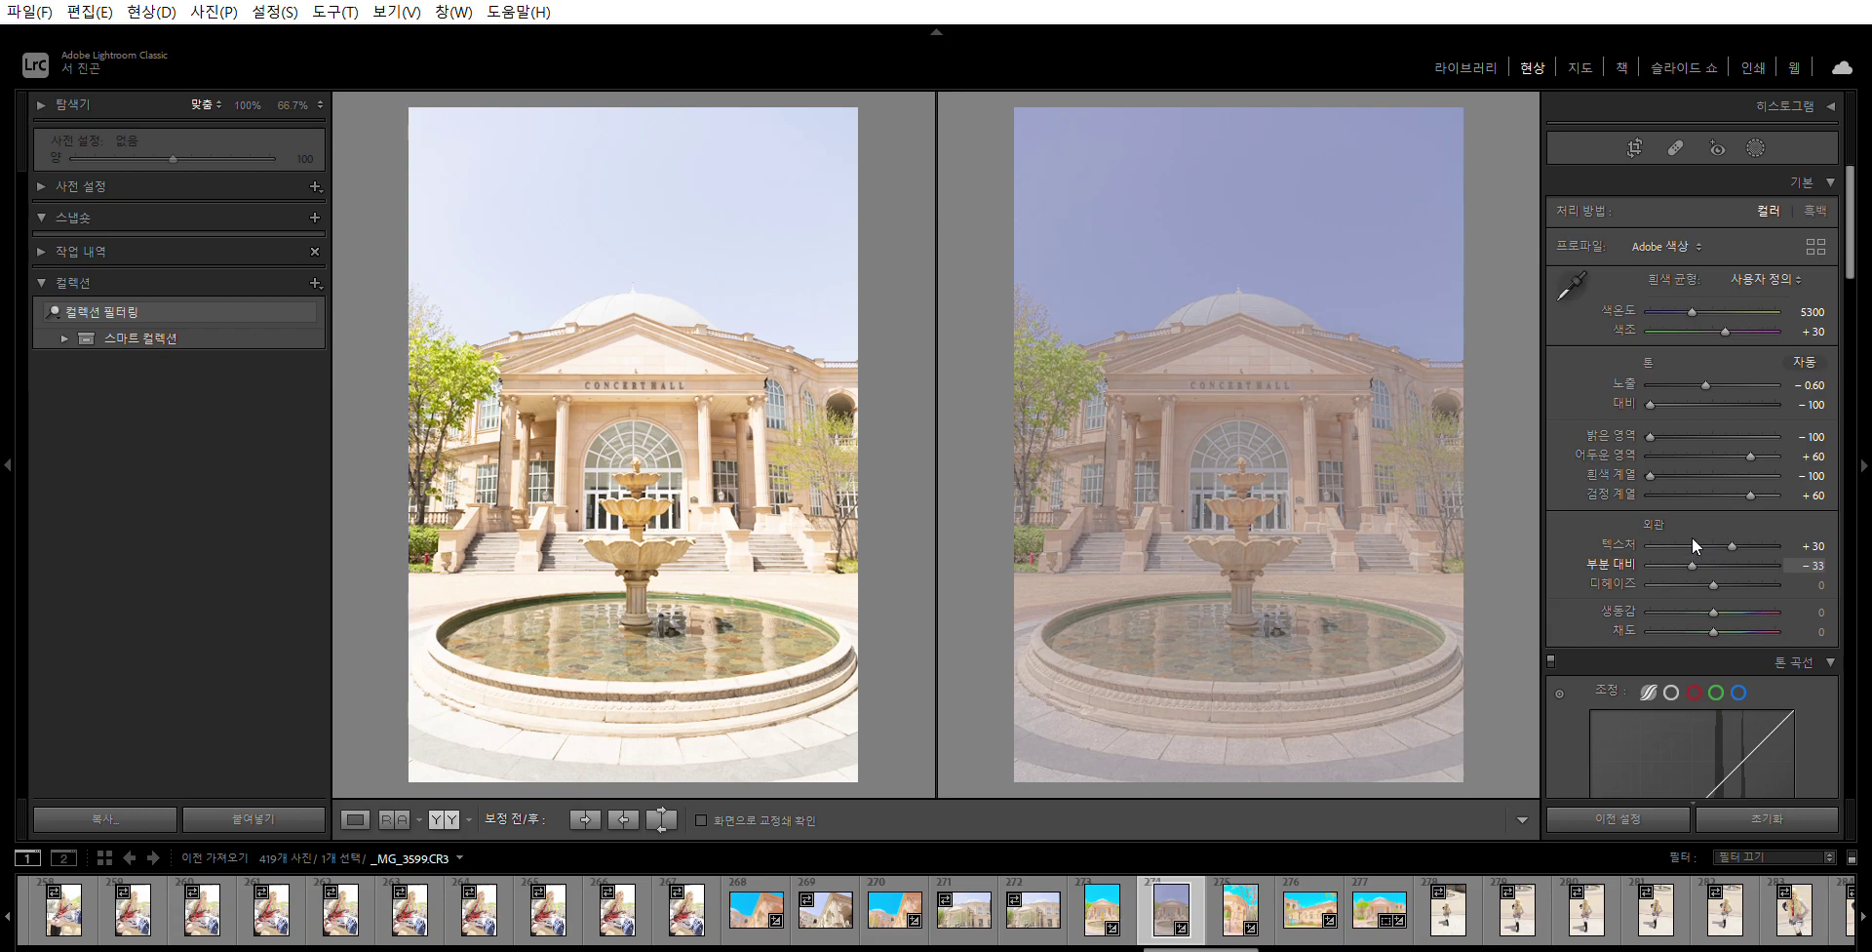
pyautogui.click(1809, 565)
pyautogui.write('-40')
pyautogui.press('Return')
# - Set the vibrance to +10 and the saturation to +15
pyautogui.click(1809, 611)
pyautogui.write('10')
pyautogui.press('Tab')
pyautogui.write('15')
pyautogui.press('Return')
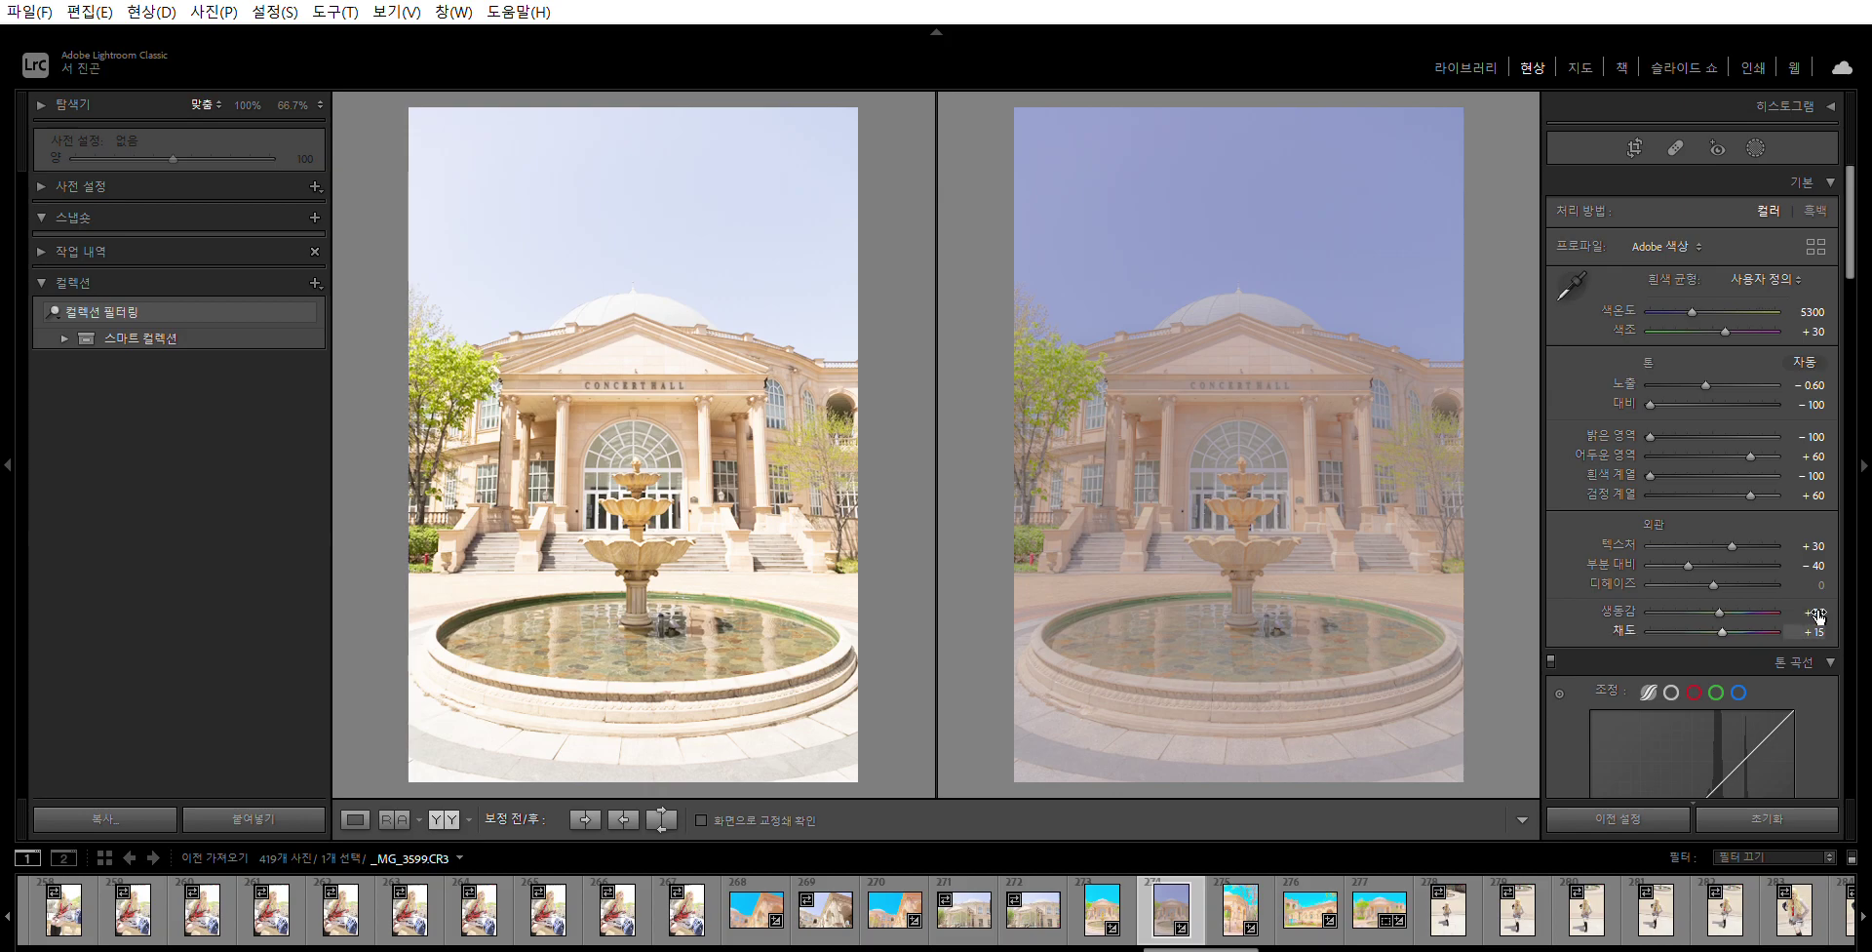
# - Set the tone curve's highlights region to +30 and its lights region to +15
pyautogui.scroll(-5, 1576, 565)
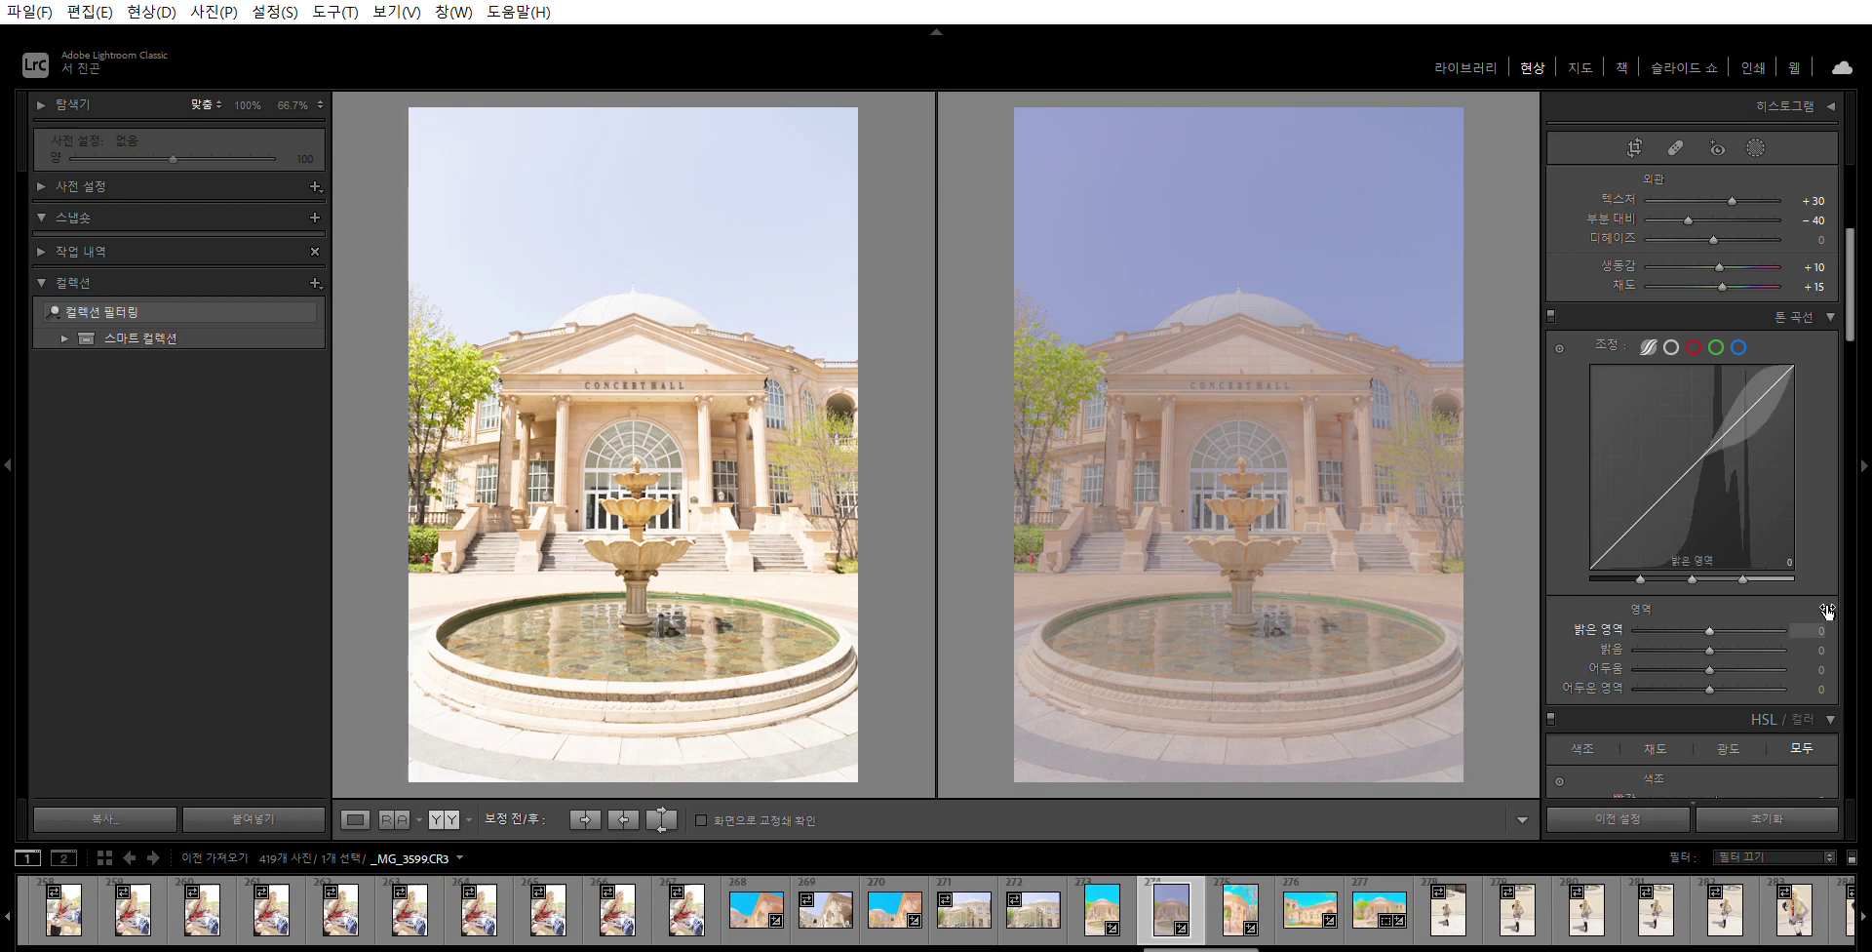
pyautogui.click(1809, 630)
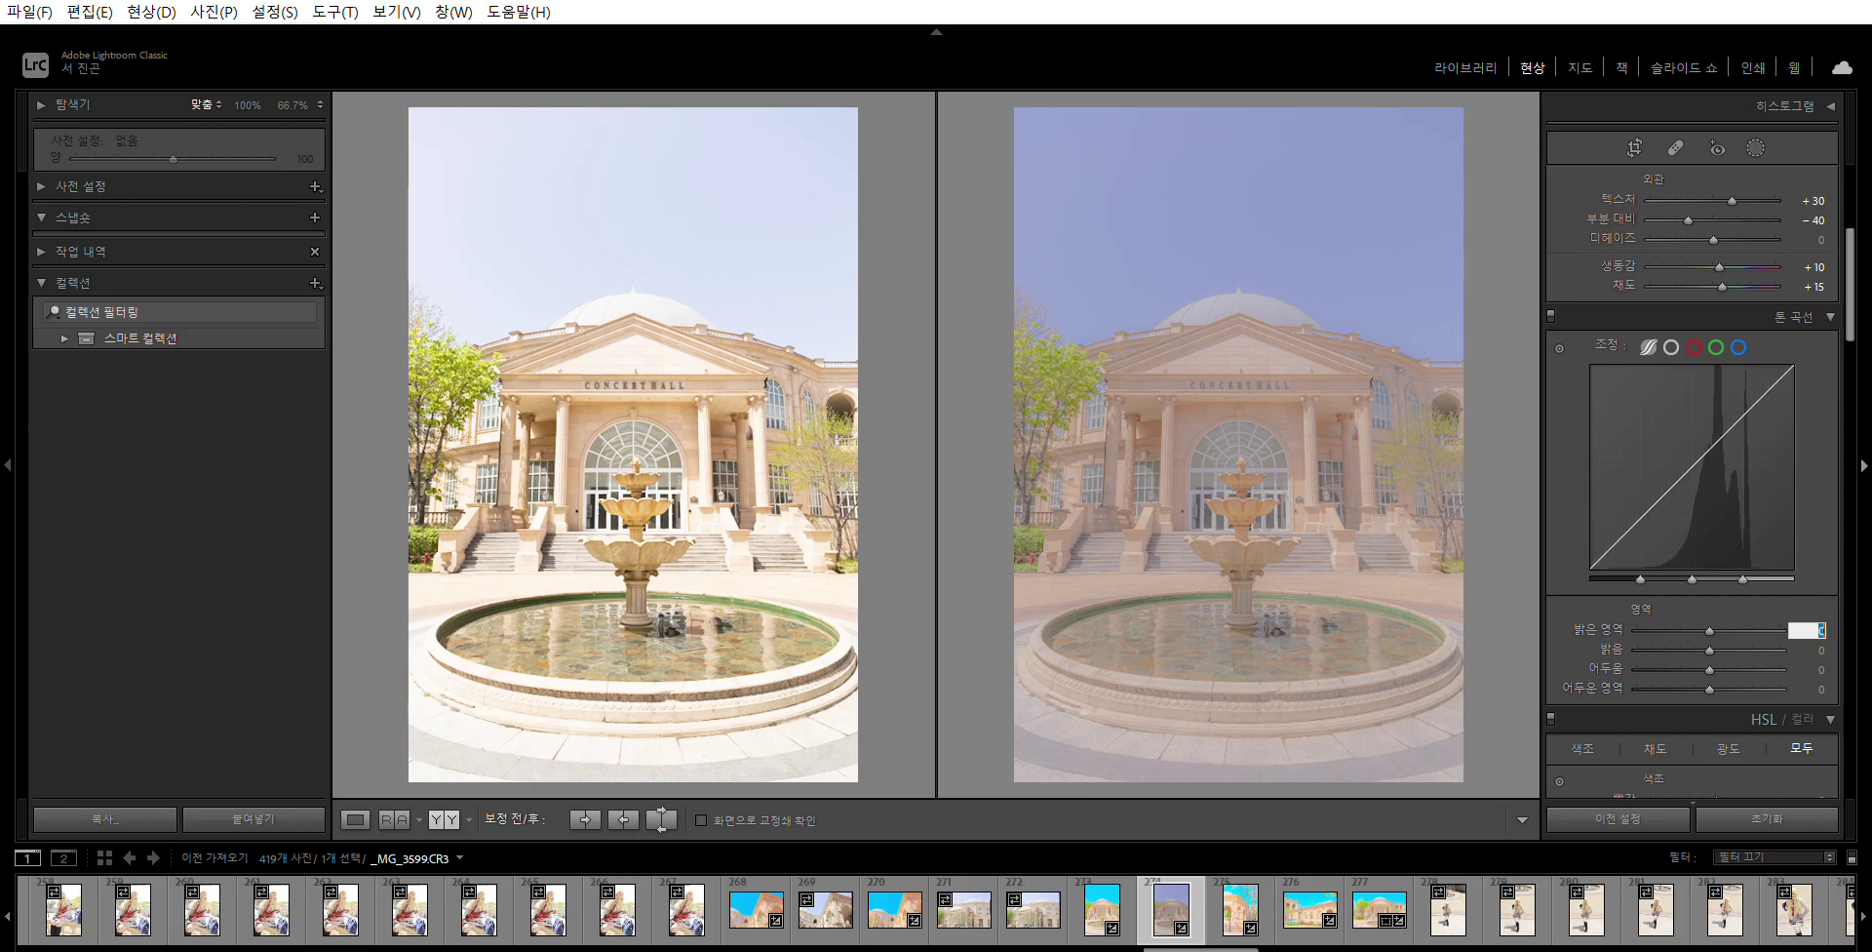
pyautogui.write('30')
pyautogui.press('Tab')
pyautogui.write('15')
pyautogui.press('Return')
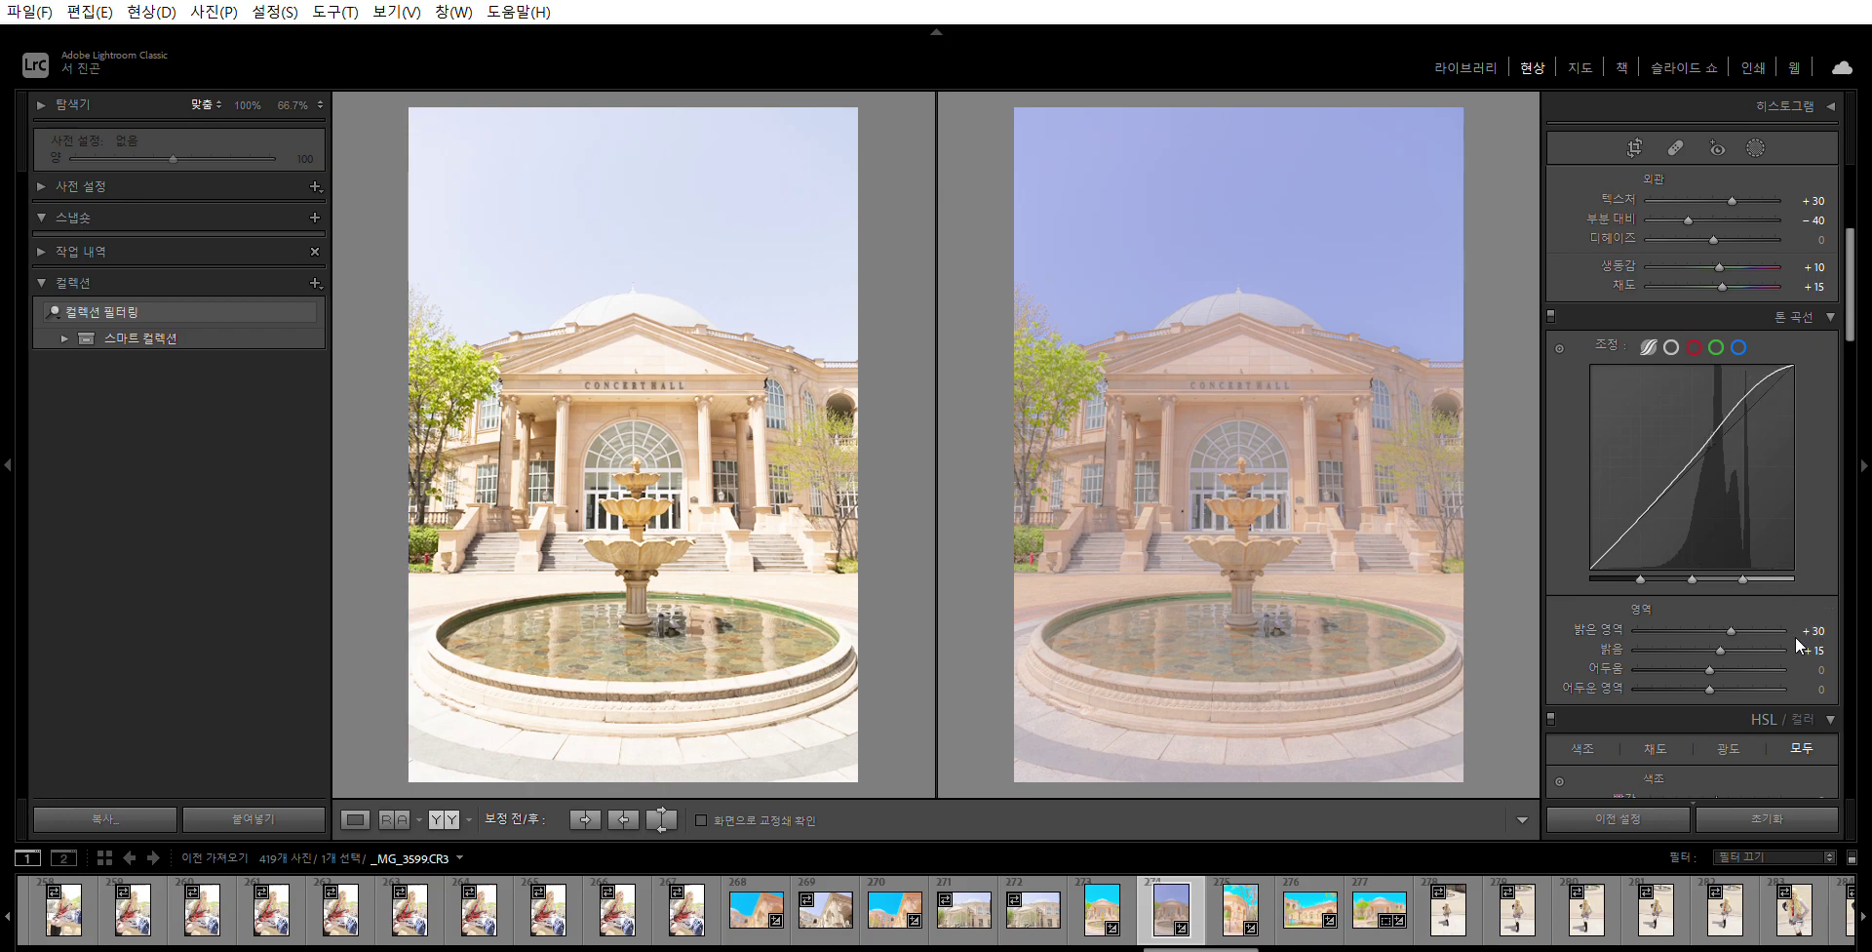
# - Set the tone curve's darks region to -15 and its shadows region to -30, checking the building up close
pyautogui.click(1820, 669)
pyautogui.write('-15')
pyautogui.press('Tab')
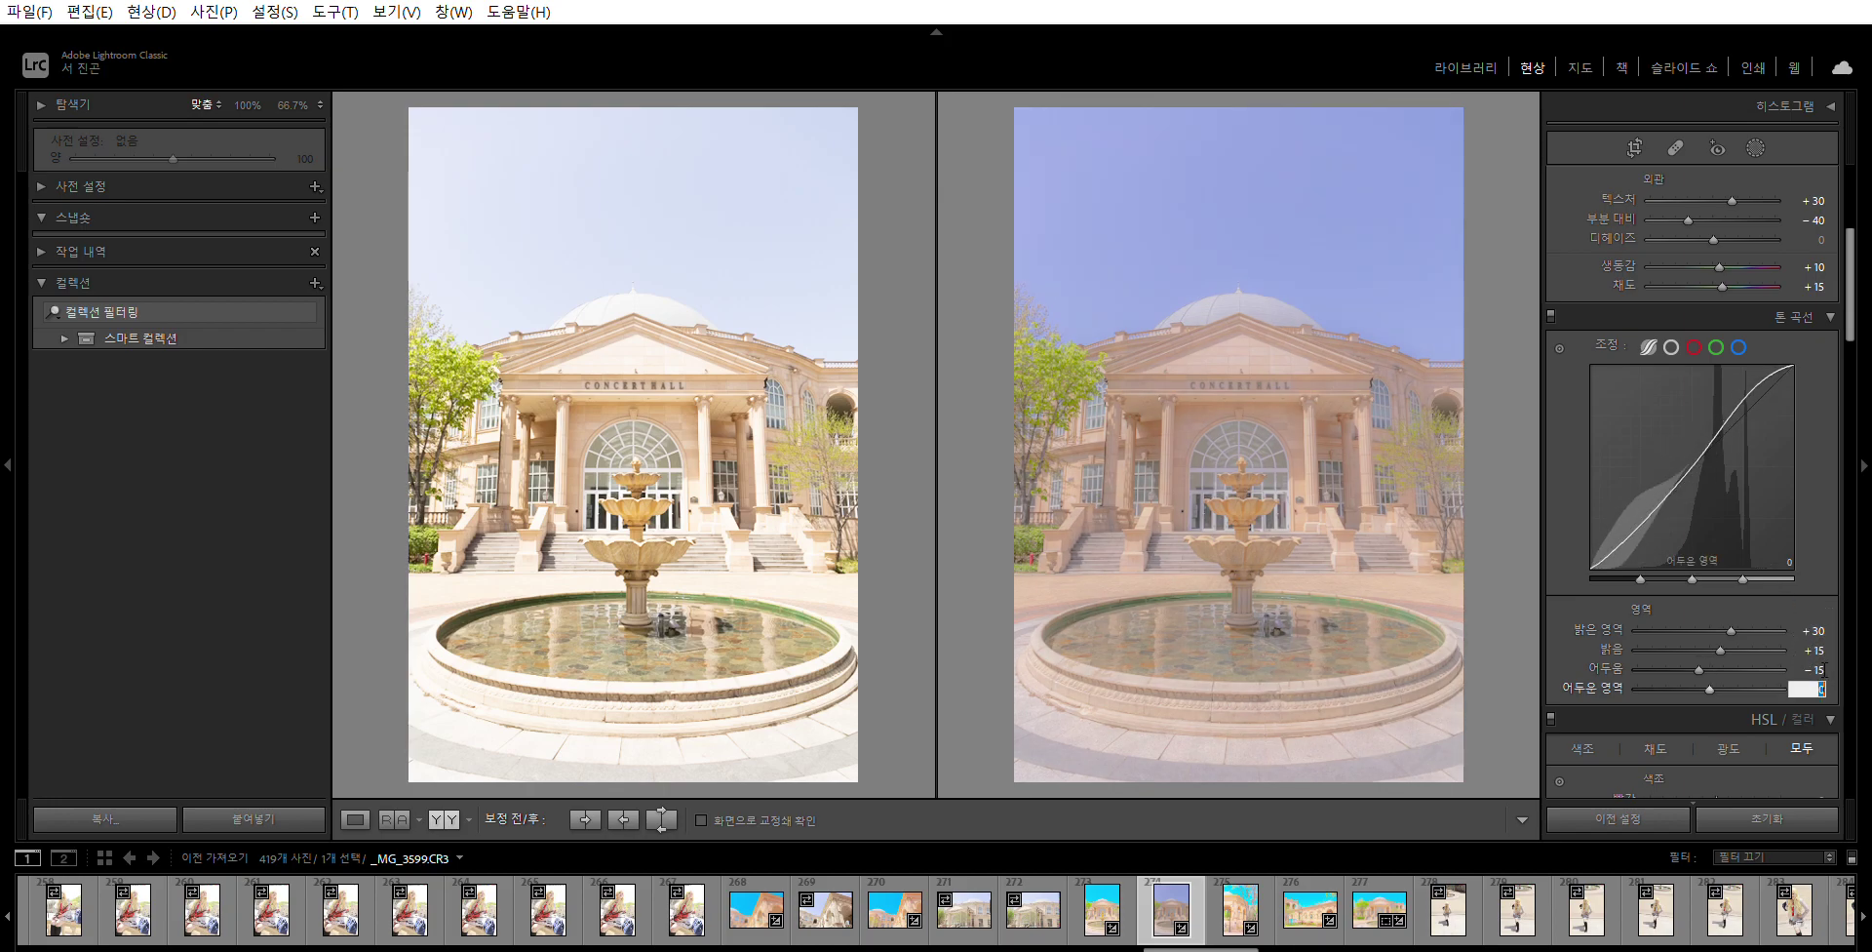
pyautogui.write('-30')
pyautogui.press('Return')
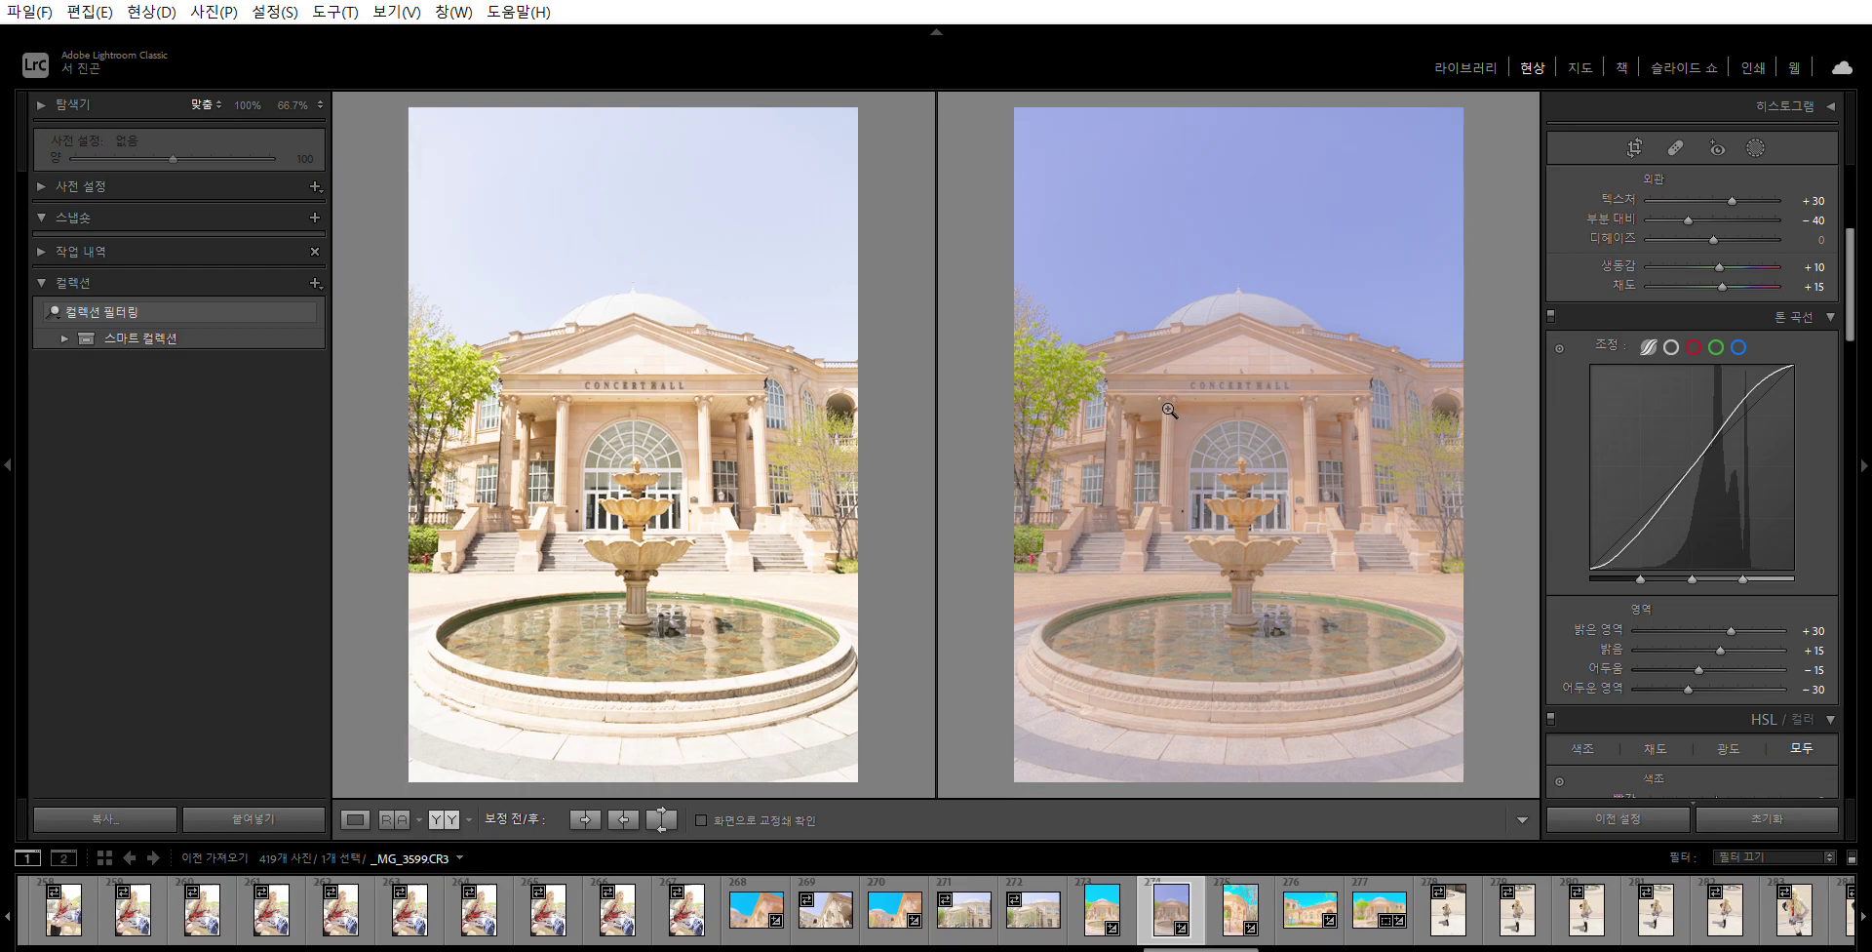
pyautogui.click(1170, 411)
pyautogui.click(1169, 410)
# - Shift the red hue to +30 in the HSL adjustments while checking the building's columns up close
pyautogui.scroll(-5, 1583, 577)
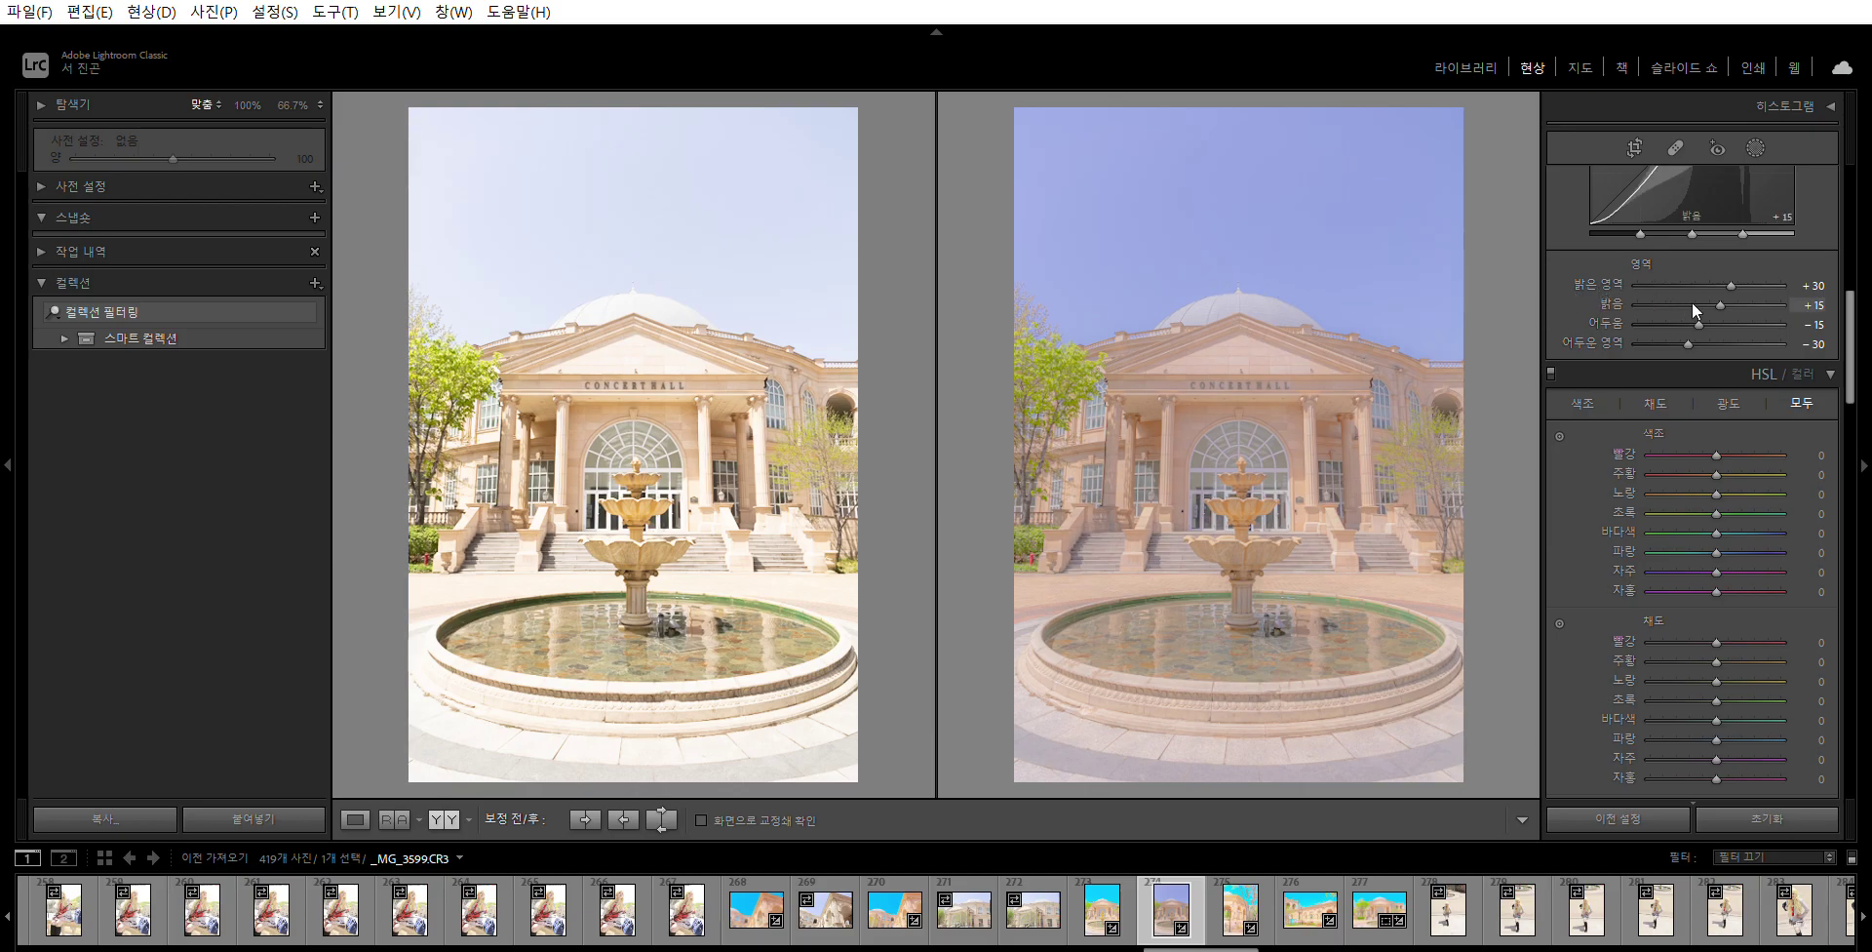
pyautogui.click(1146, 488)
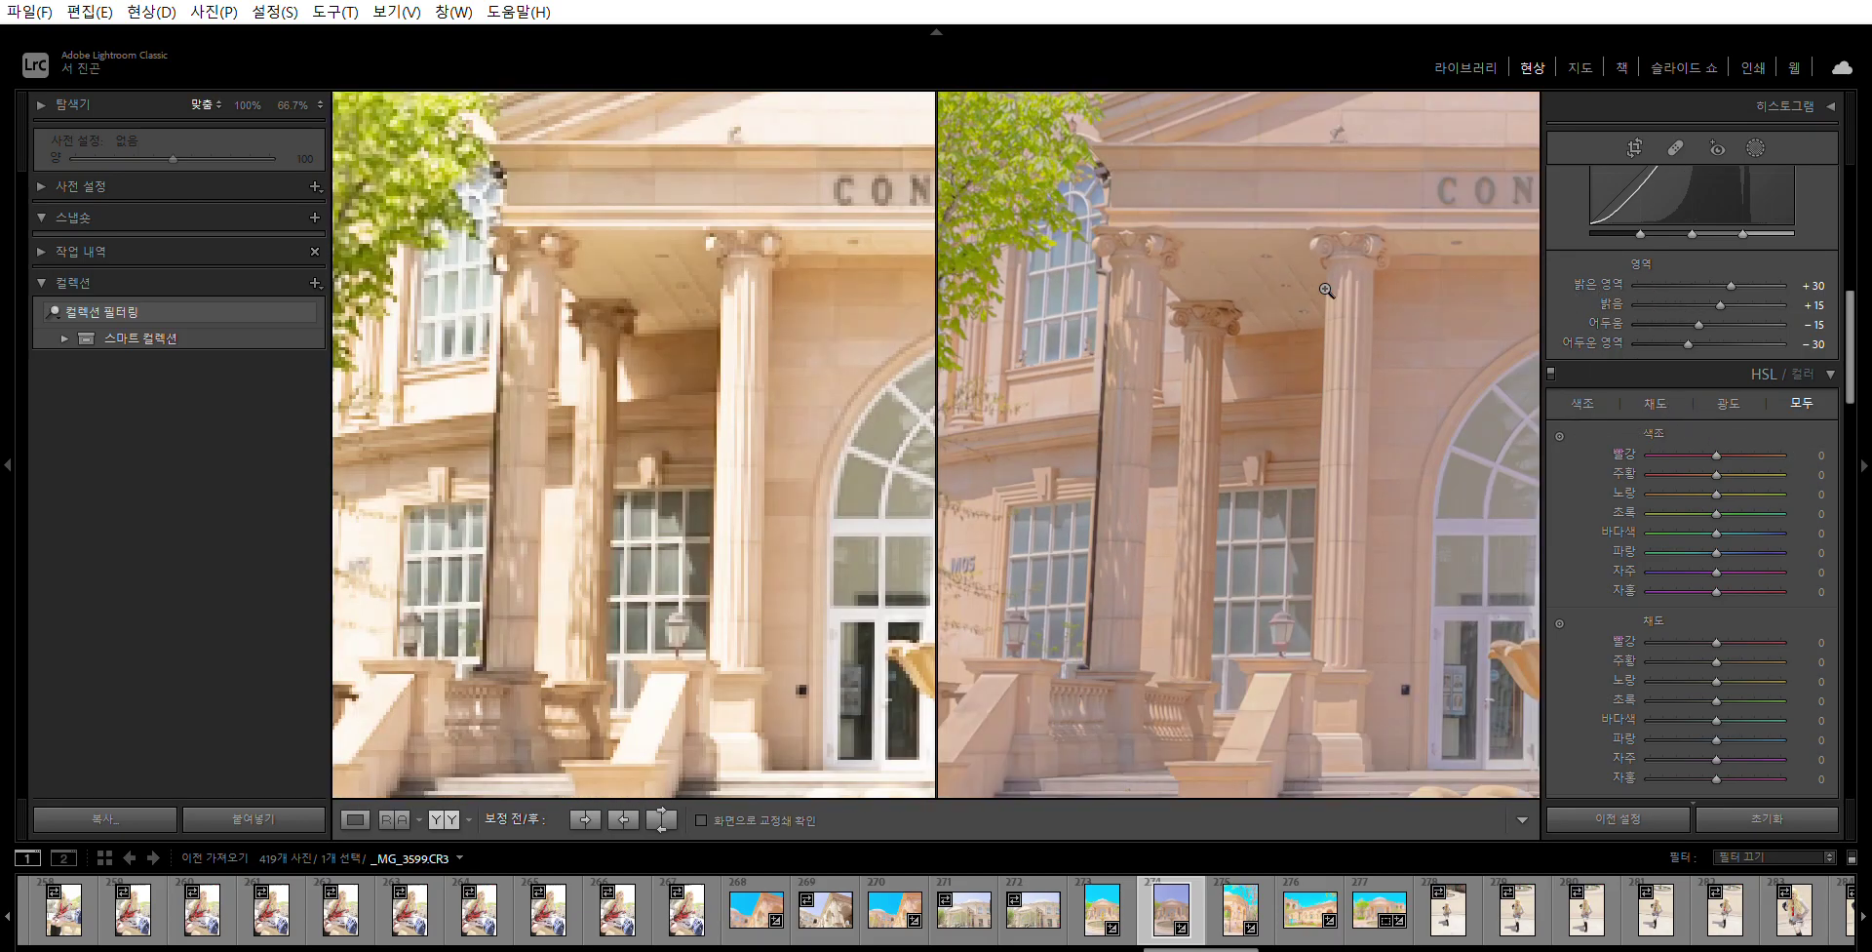
pyautogui.click(1327, 290)
pyautogui.click(1312, 641)
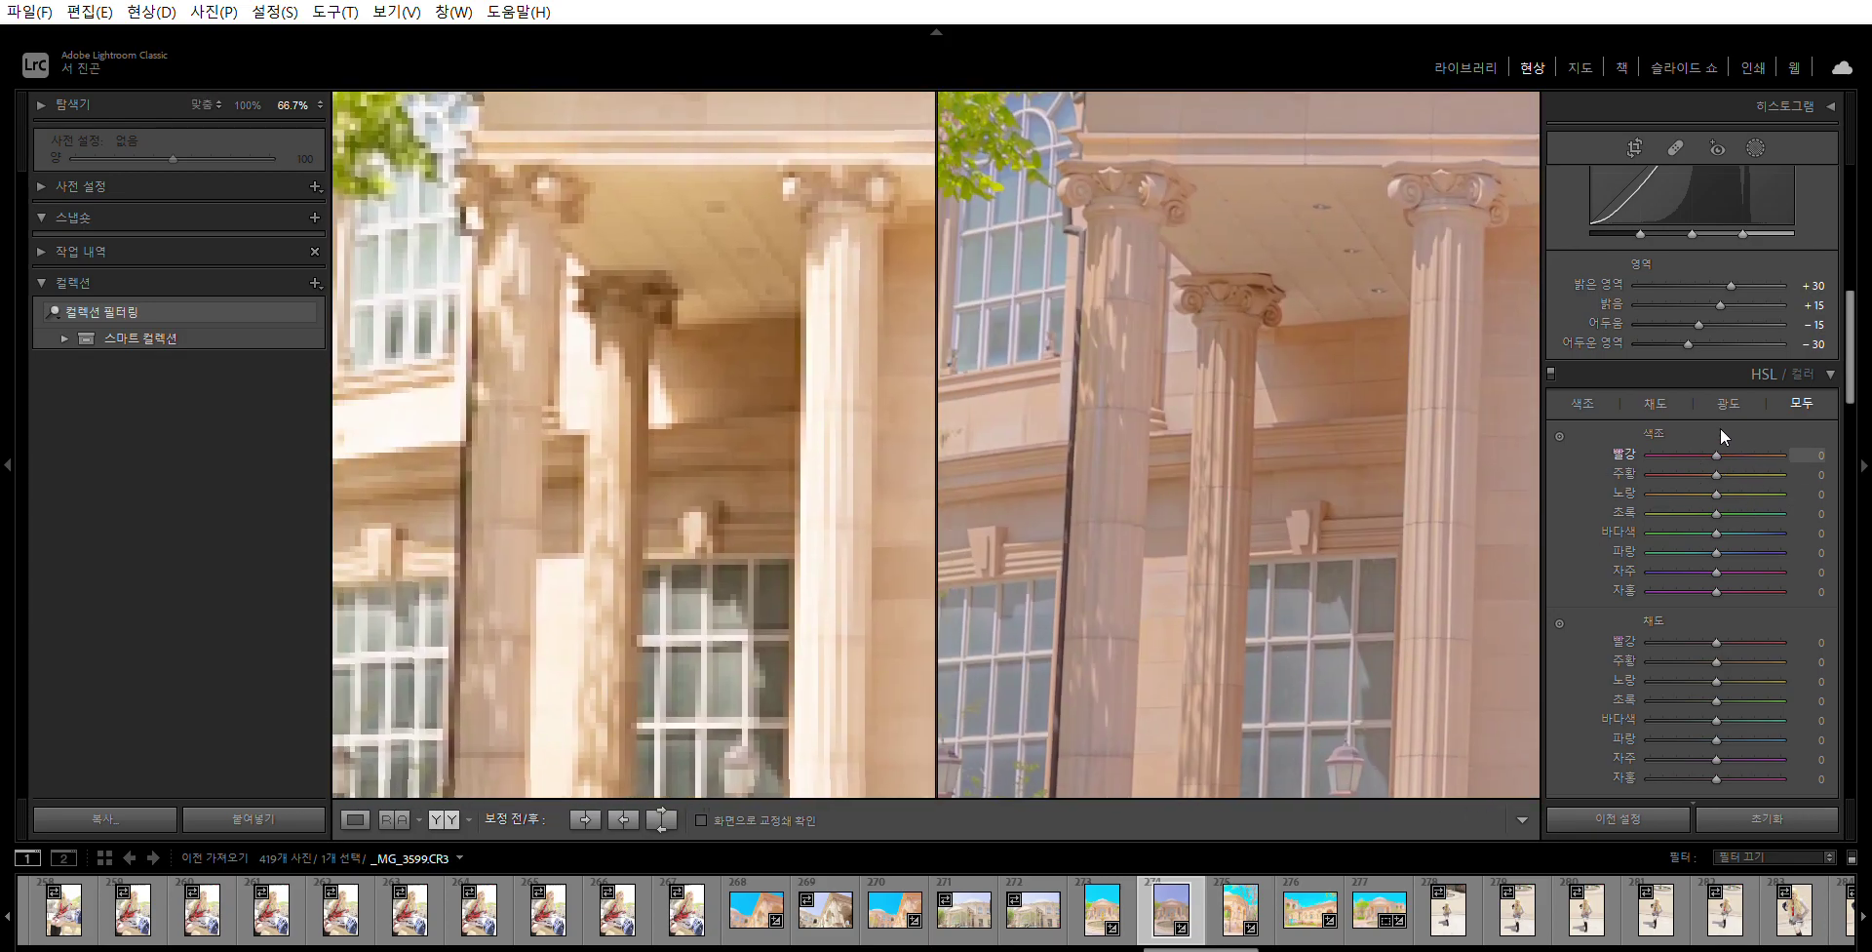
pyautogui.moveTo(1721, 429); pyautogui.dragTo(1746, 435)
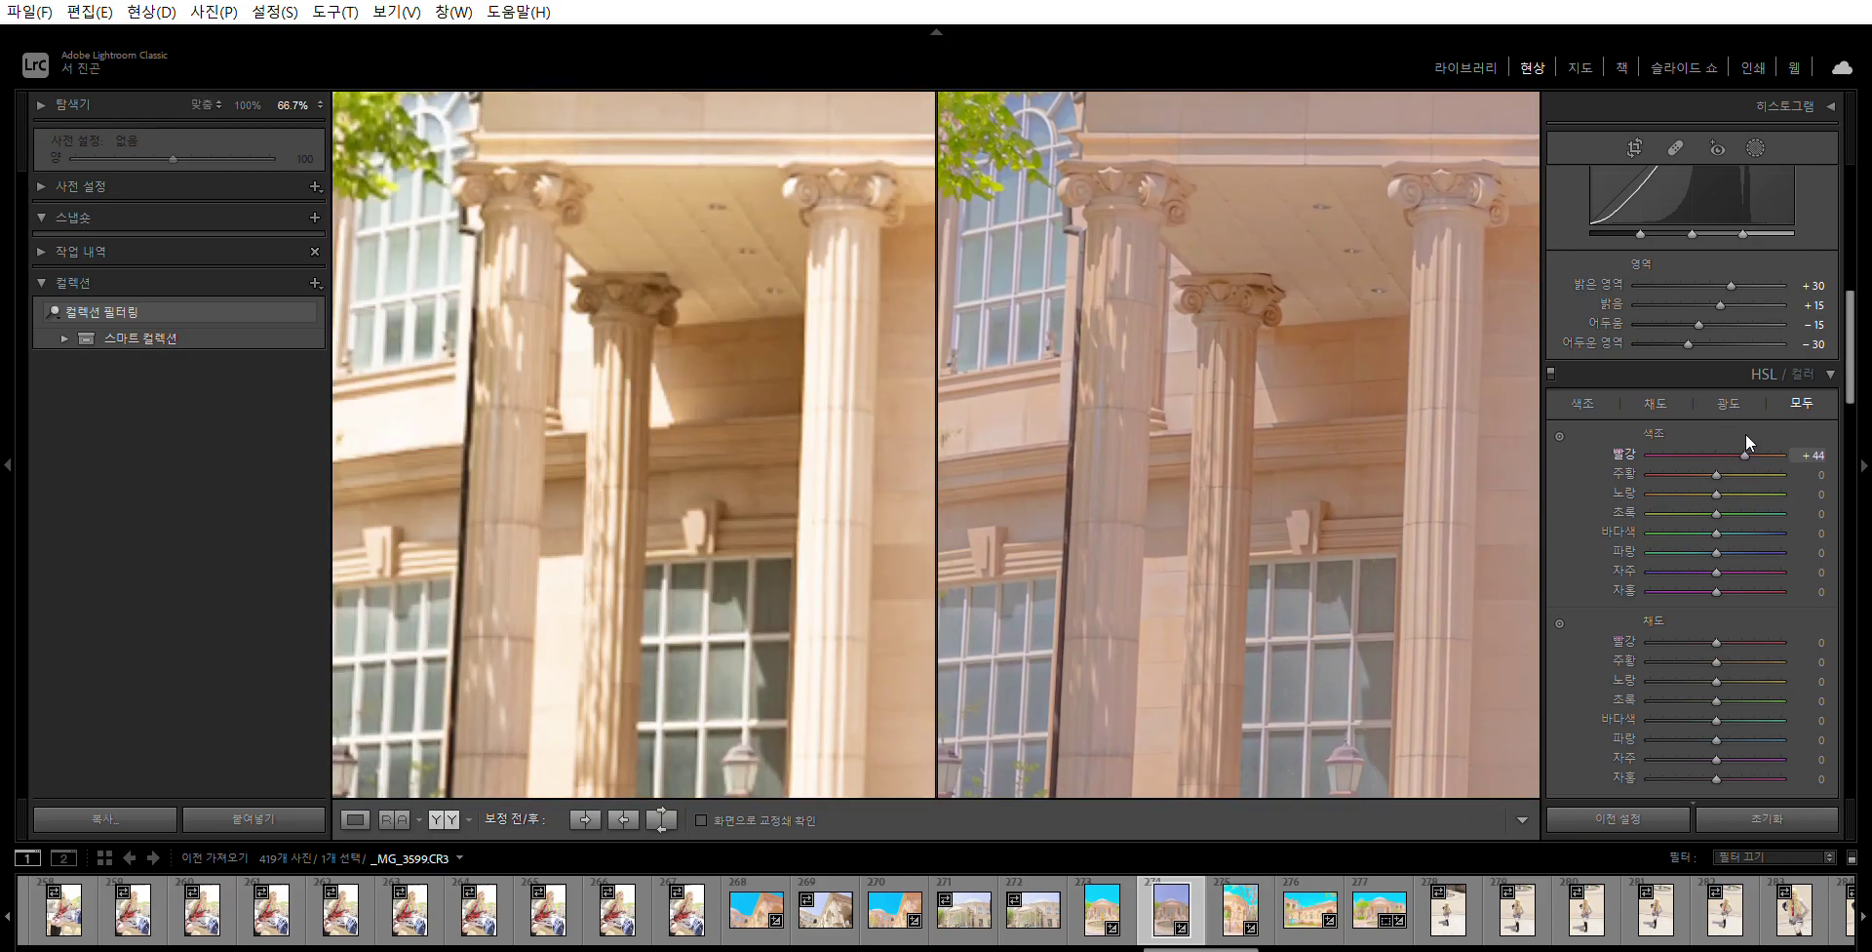
pyautogui.click(1812, 454)
pyautogui.write('30')
pyautogui.press('Return')
pyautogui.click(1265, 440)
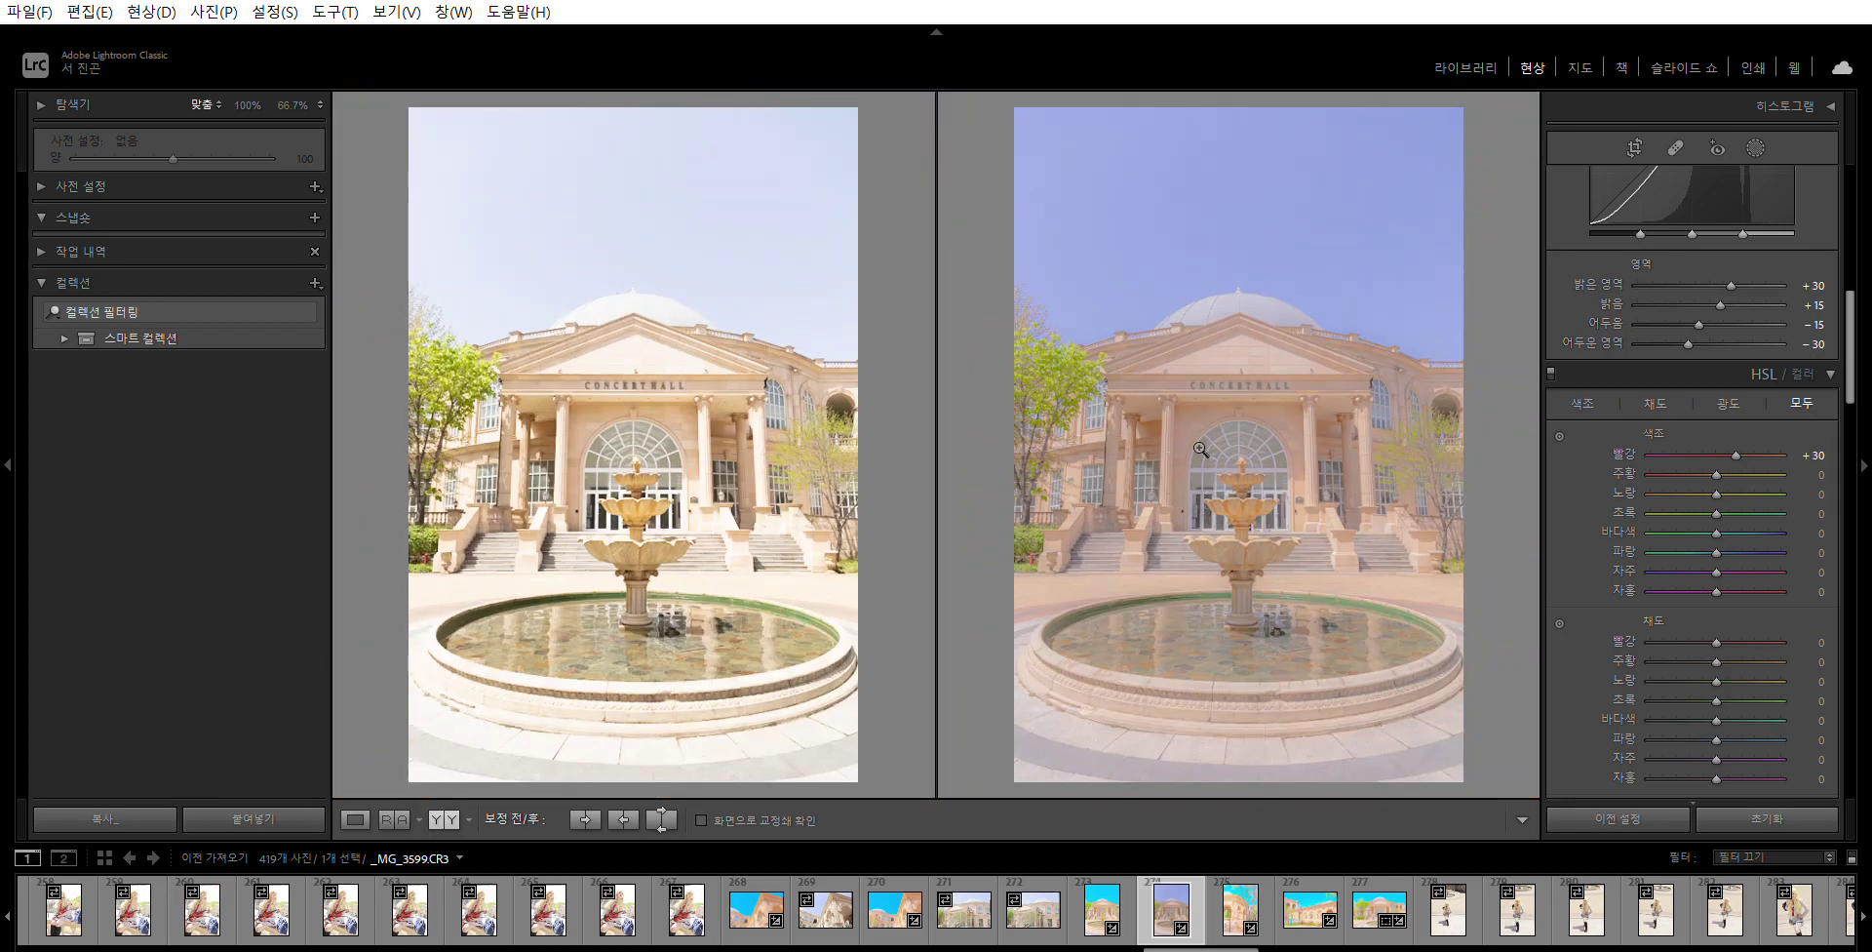
# - Set the yellow hue to +40 and the green hue to +20, checking the tree's foliage up close
pyautogui.click(1813, 493)
pyautogui.write('40')
pyautogui.press('Return')
pyautogui.click(1056, 355)
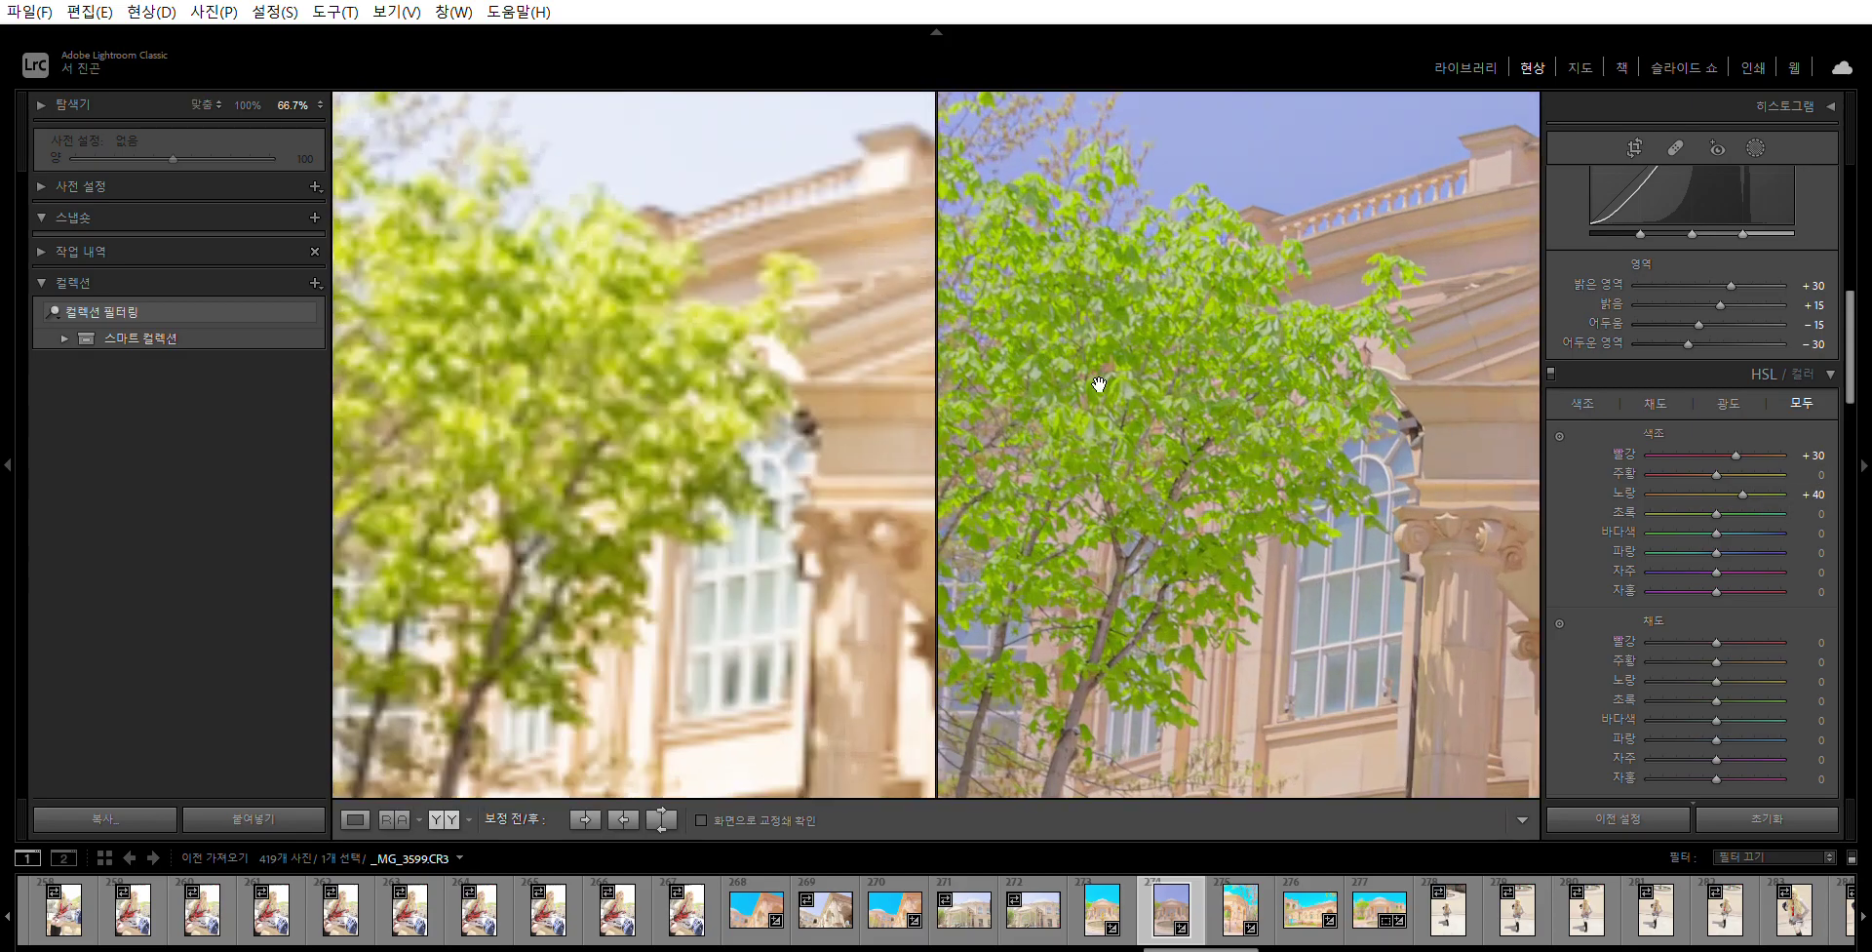
pyautogui.moveTo(1716, 513); pyautogui.dragTo(1752, 511)
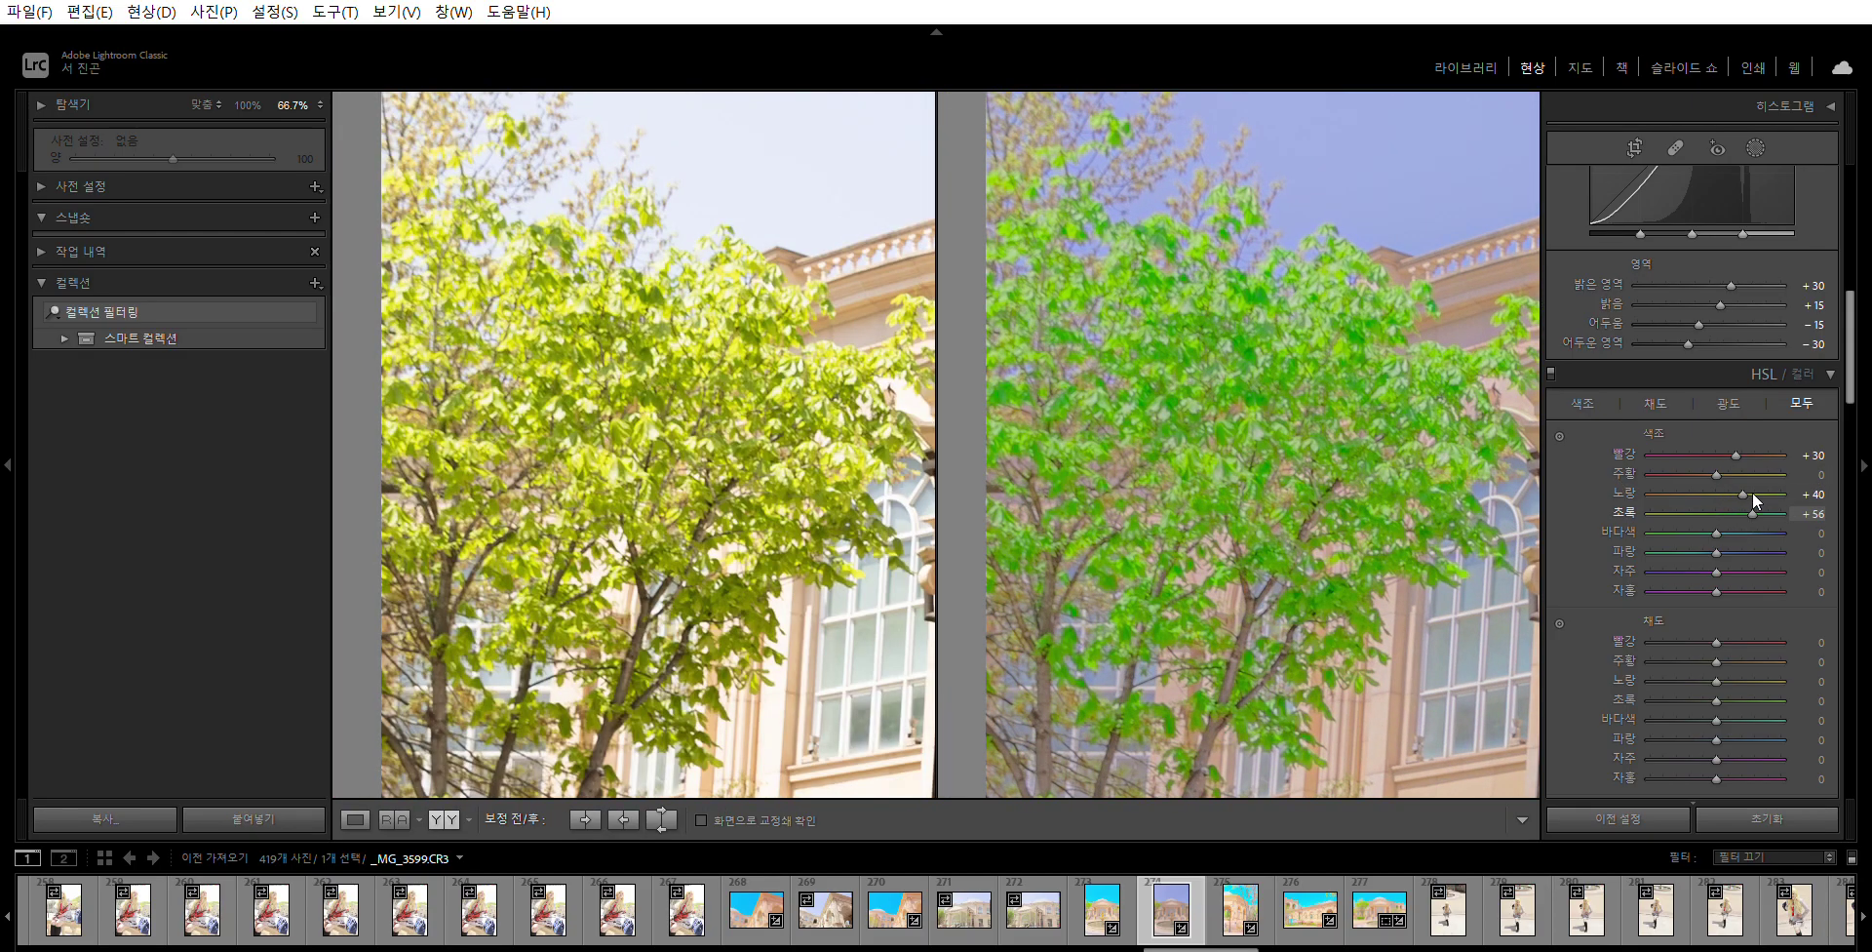
pyautogui.click(1816, 513)
pyautogui.write('20')
pyautogui.press('Return')
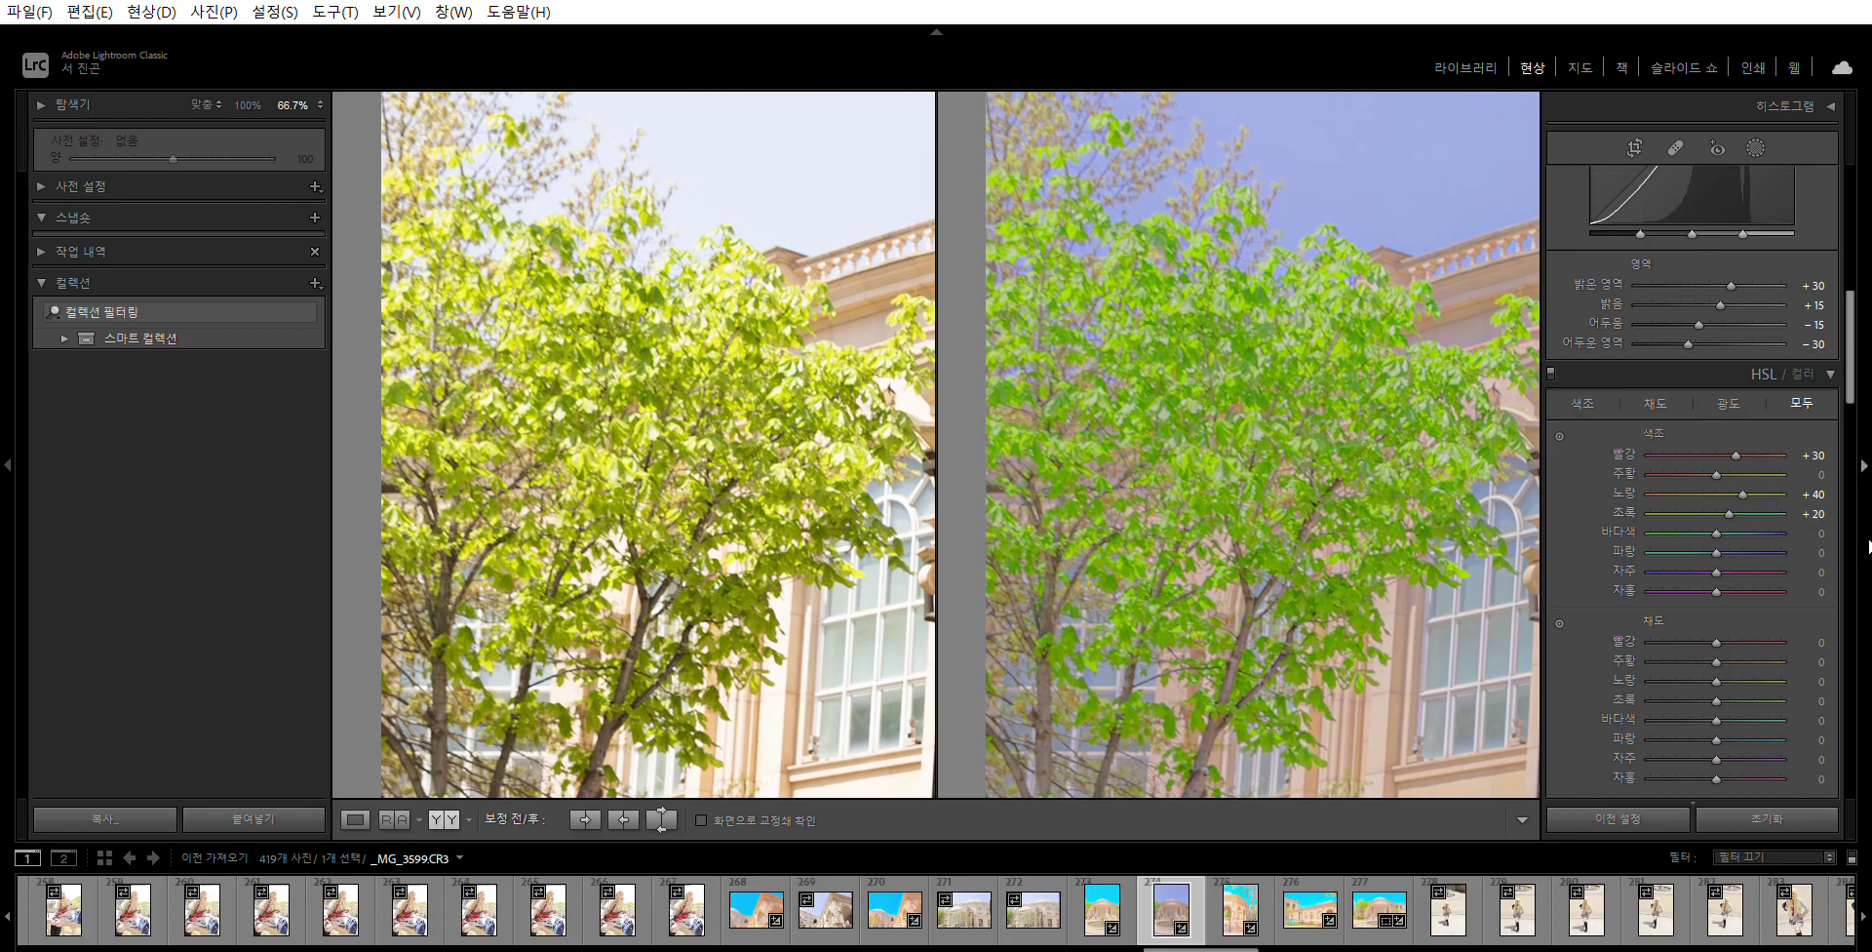
pyautogui.click(1306, 449)
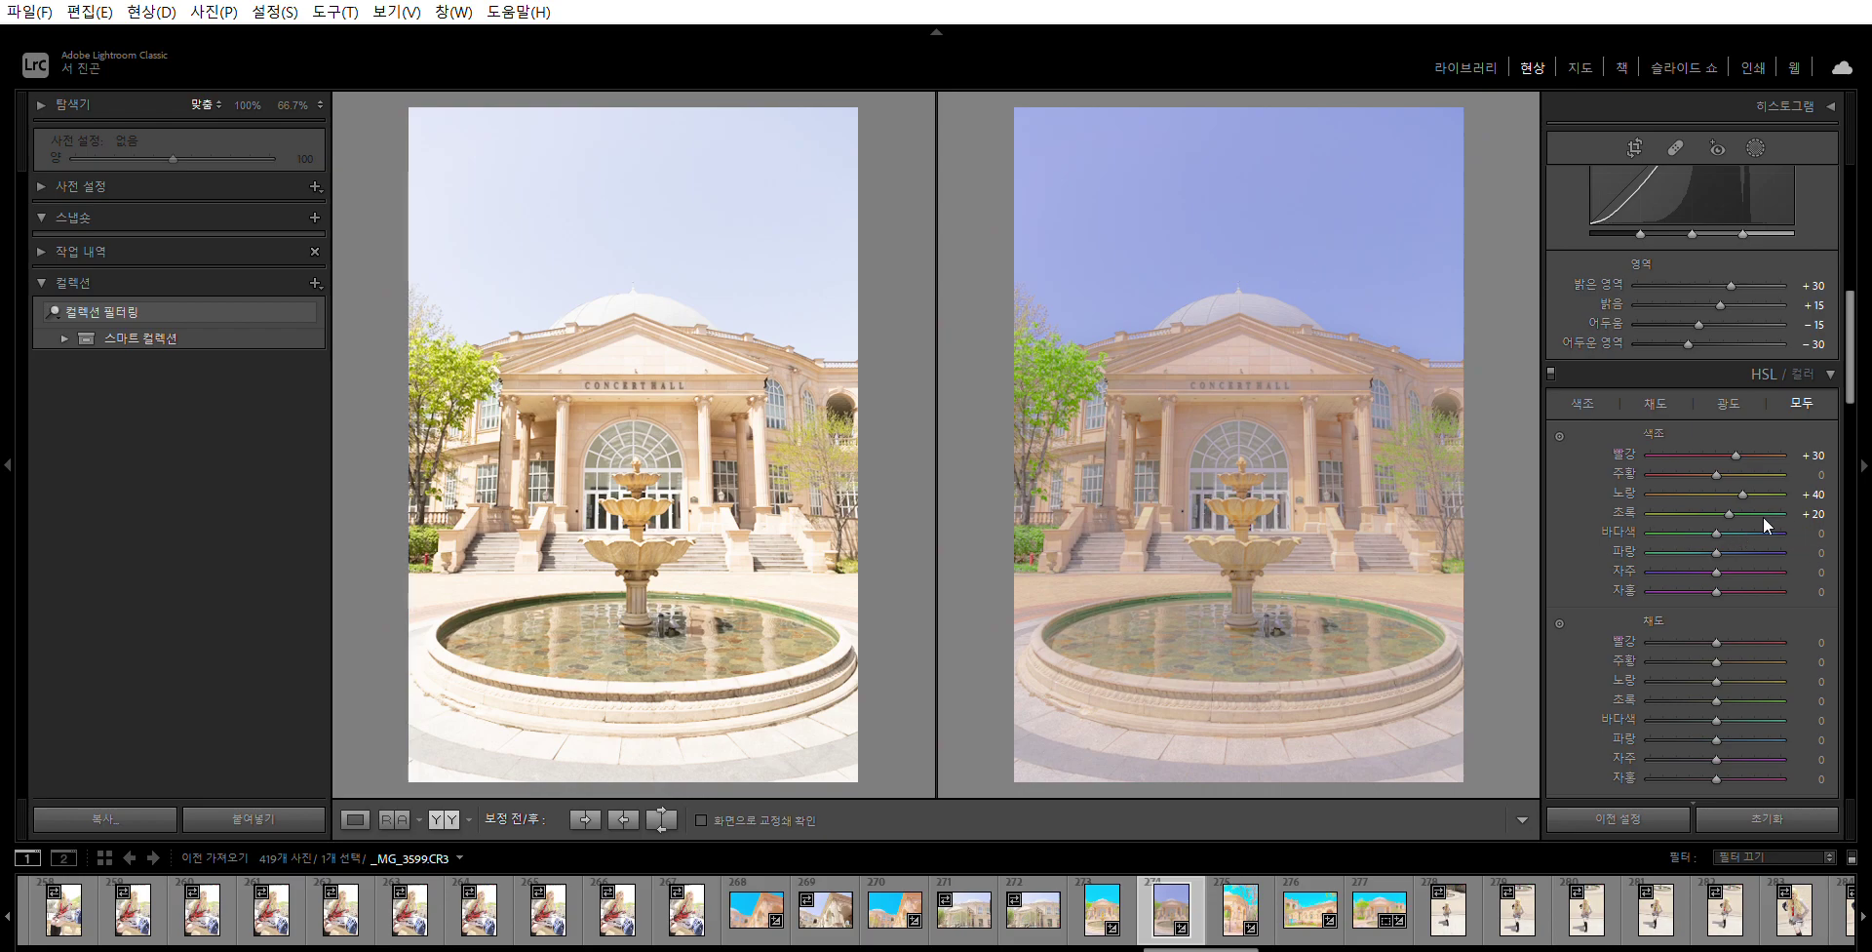
# - Shift the blue hue to -50 to turn the sky towards cyan
pyautogui.click(1820, 552)
pyautogui.write('- 50')
pyautogui.press('Return')
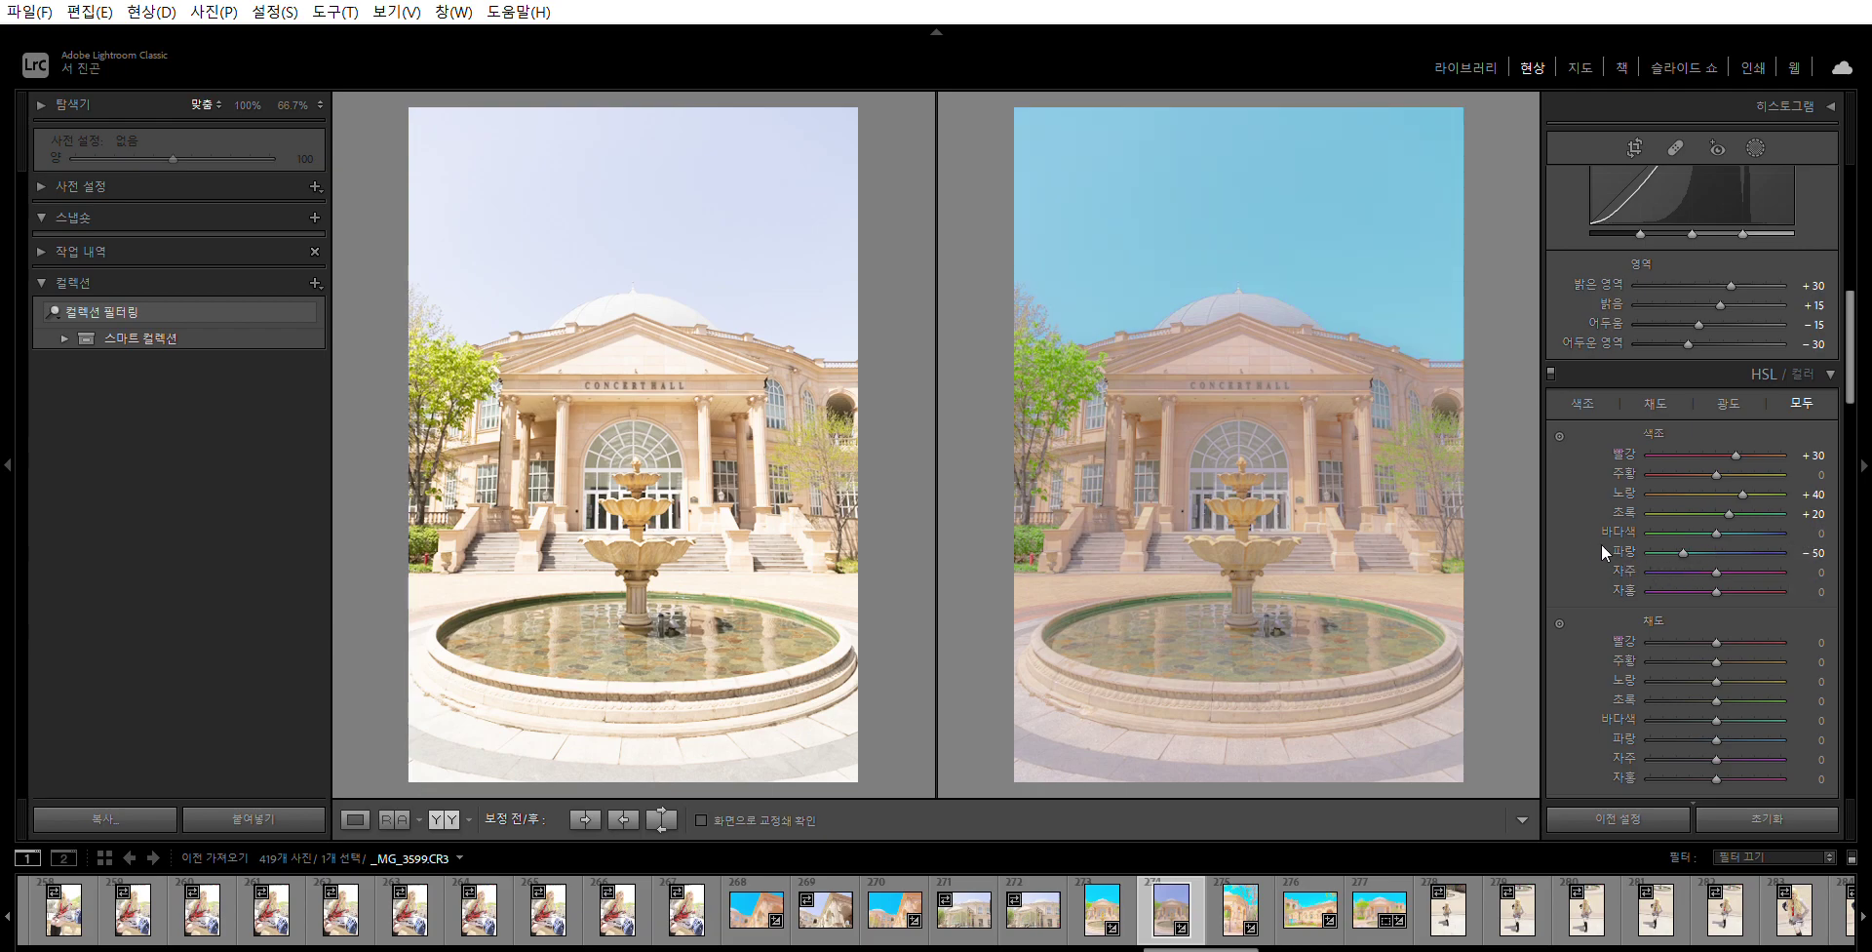
# - Raise the saturation of both the reds and the greens to +30 in the HSL adjustments
pyautogui.scroll(-3, 1601, 544)
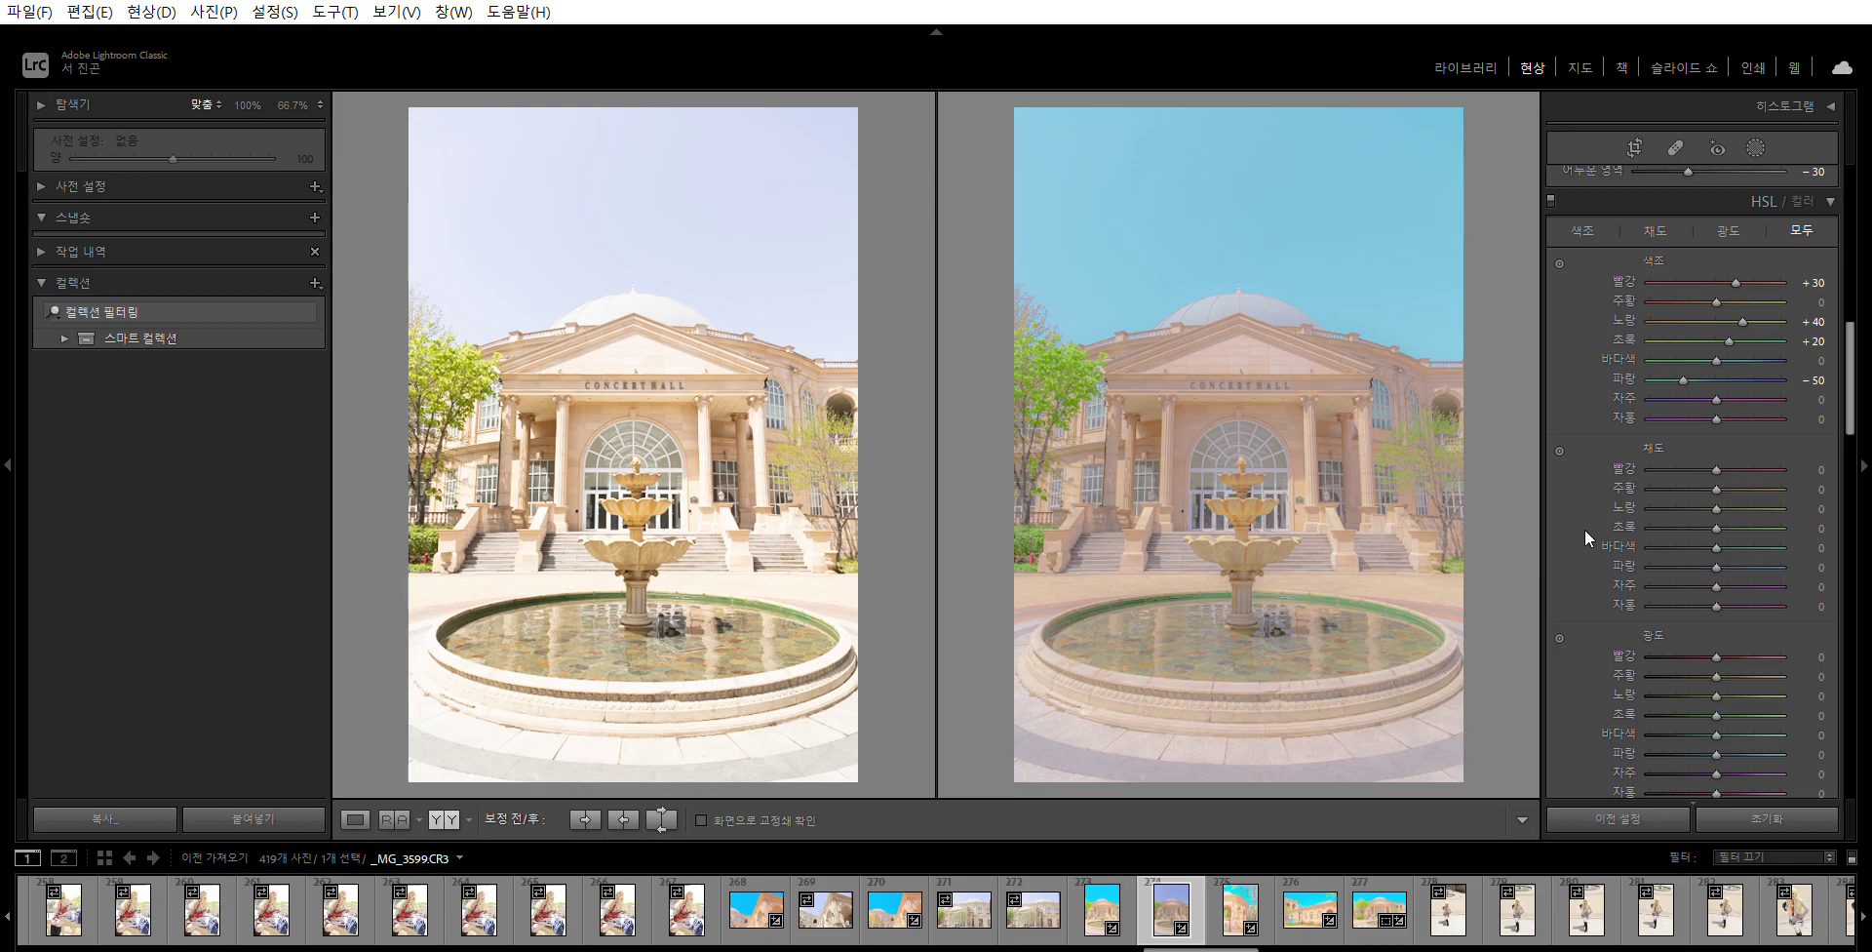
pyautogui.click(1813, 469)
pyautogui.write('30')
pyautogui.press('Return')
pyautogui.moveTo(1719, 507)
pyautogui.mouseDown()
pyautogui.moveTo(1756, 506)
pyautogui.moveTo(1682, 501)
pyautogui.moveTo(1742, 501)
pyautogui.mouseUp()
pyautogui.click(1813, 528)
pyautogui.write('30')
pyautogui.press('Return')
# - Raise the blue saturation to +50 to intensify the sky
pyautogui.moveTo(1717, 546); pyautogui.dragTo(1750, 546)
pyautogui.click(1819, 561)
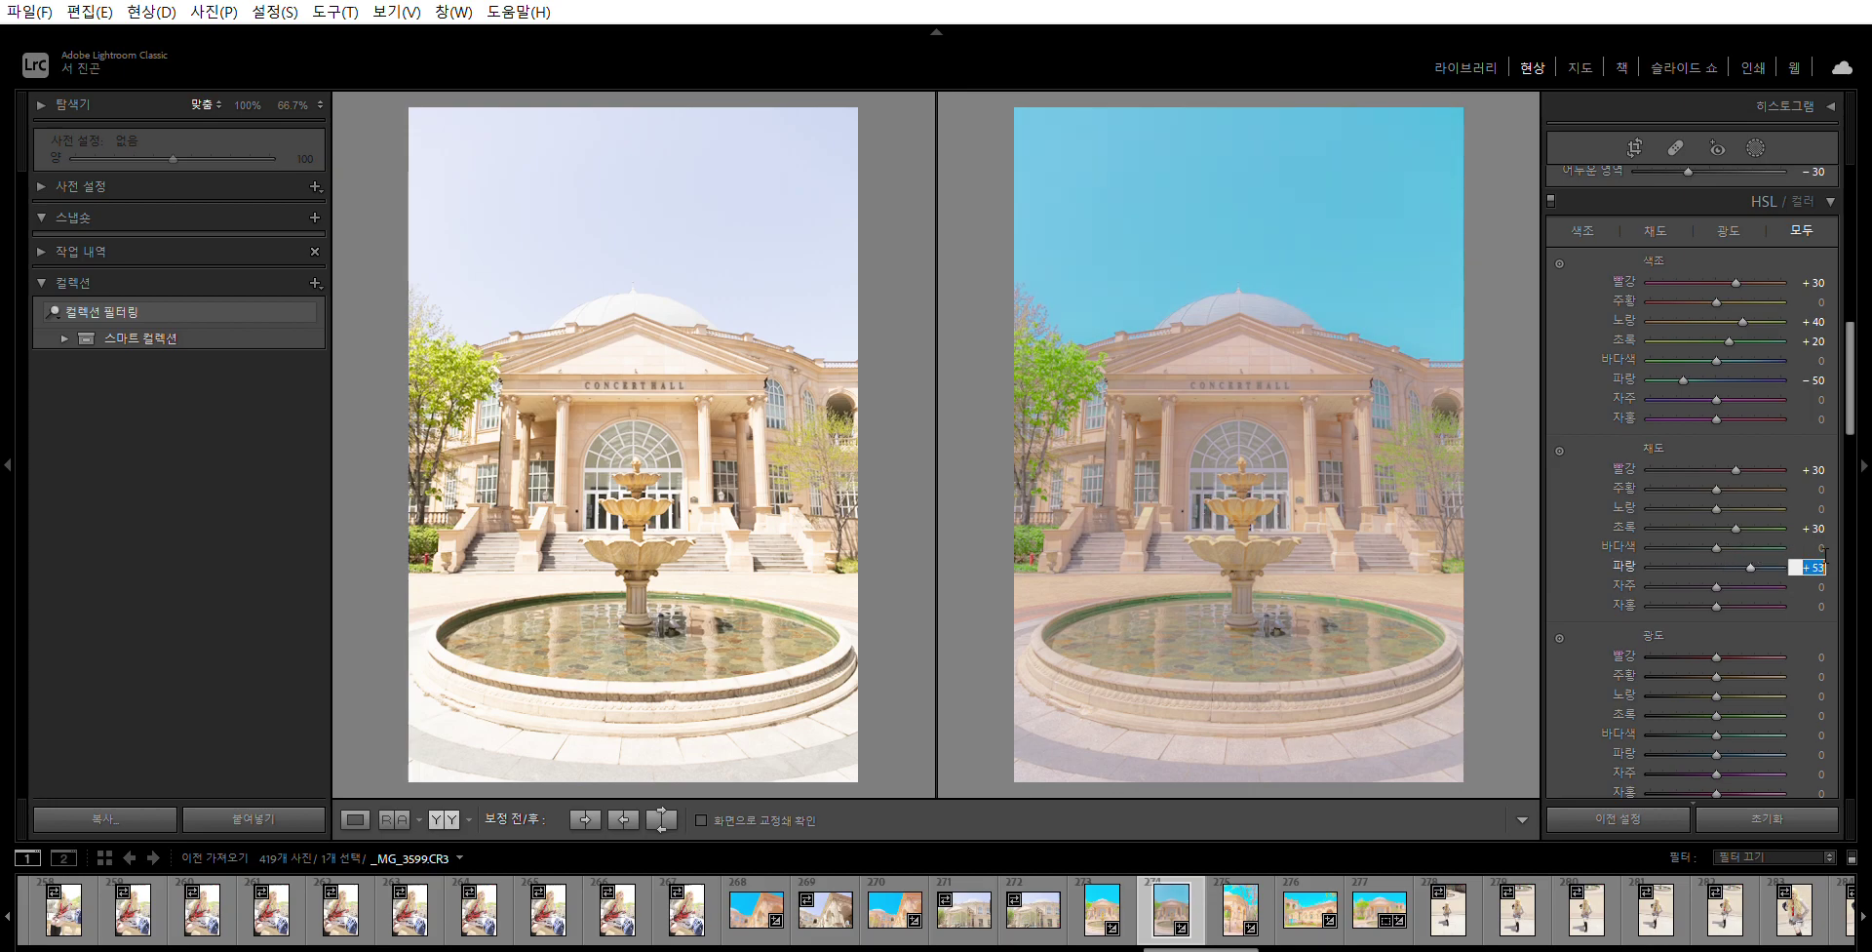
pyautogui.write('50')
pyautogui.press('Return')
# - Lower the green luminance to -25 in the HSL adjustments, checking the tree's foliage up close before and after
pyautogui.scroll(-3, 1812, 546)
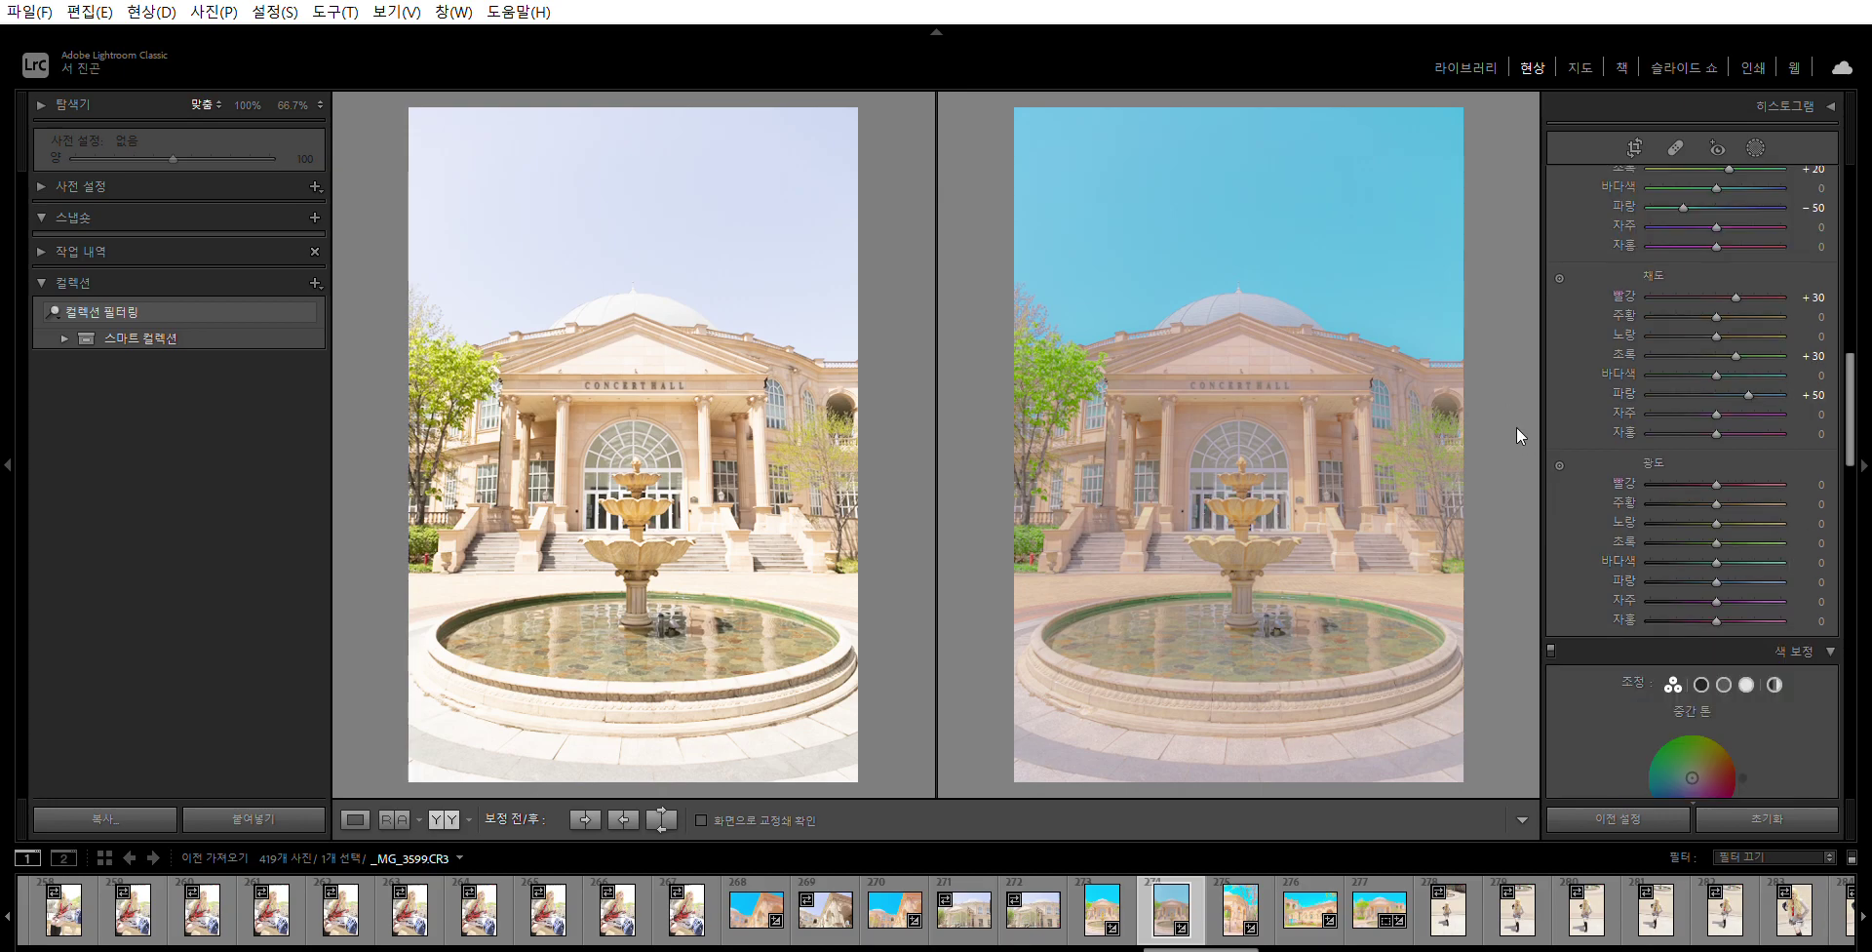
pyautogui.click(1059, 383)
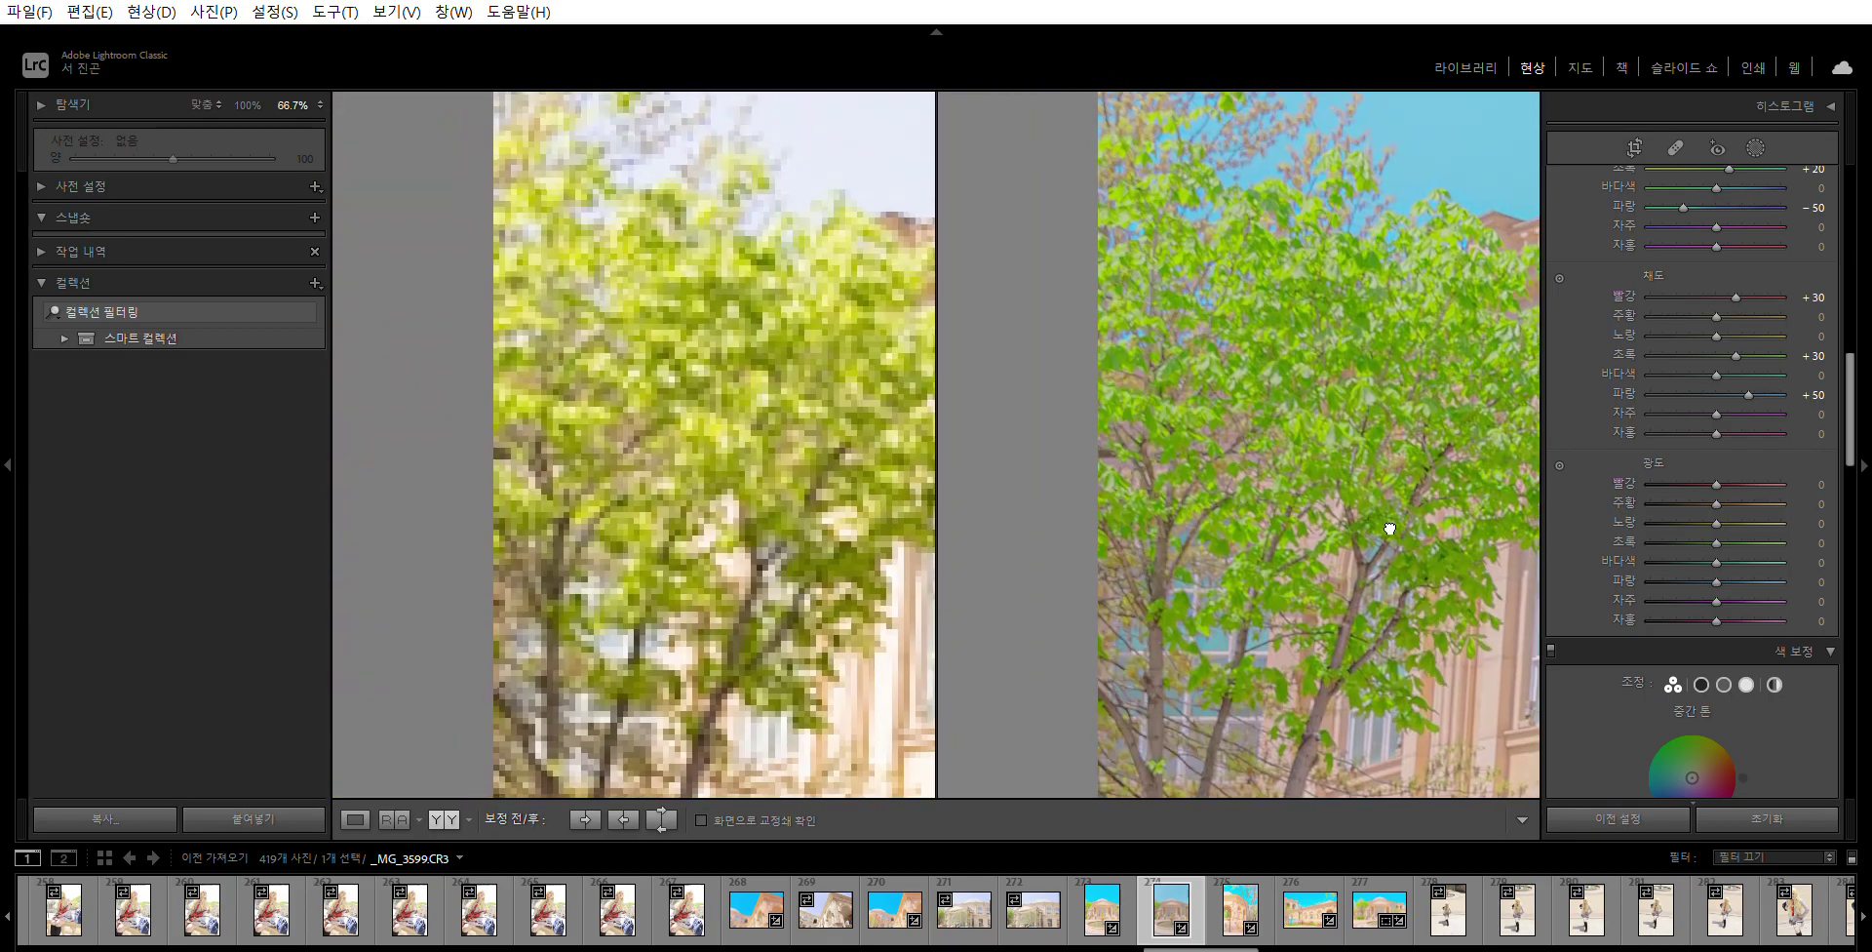
pyautogui.click(1384, 524)
pyautogui.click(1819, 542)
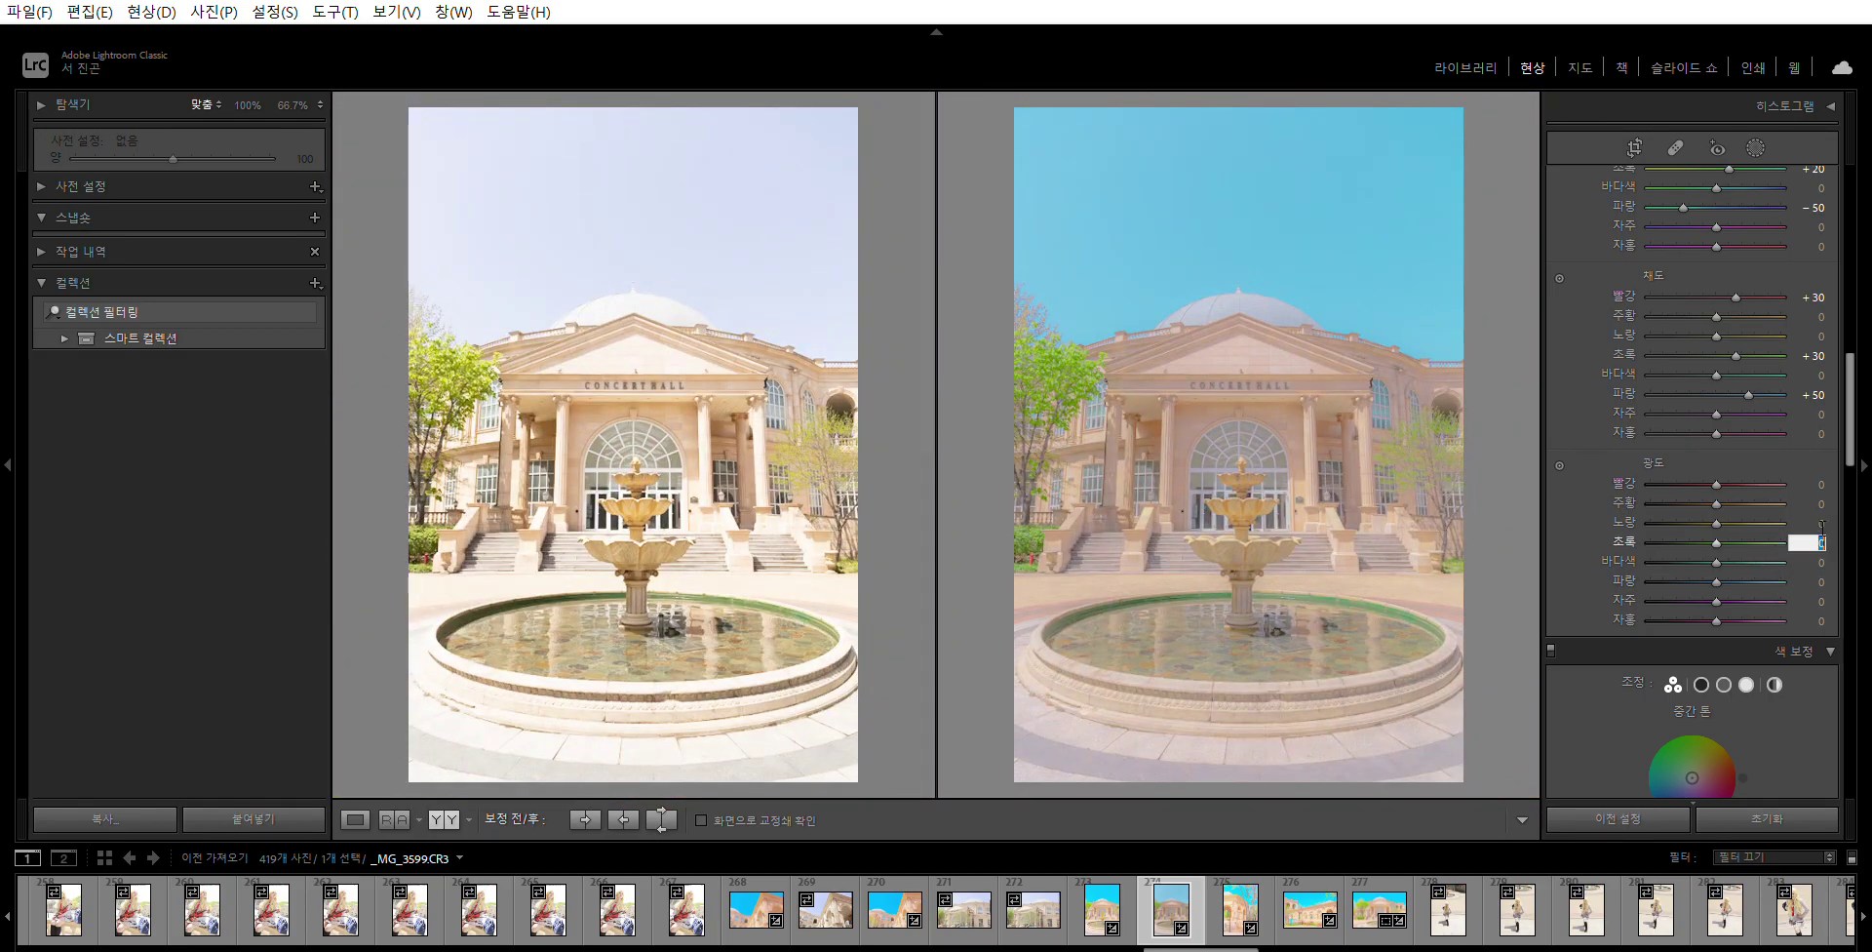
pyautogui.write('- 25')
pyautogui.press('Return')
pyautogui.click(1068, 358)
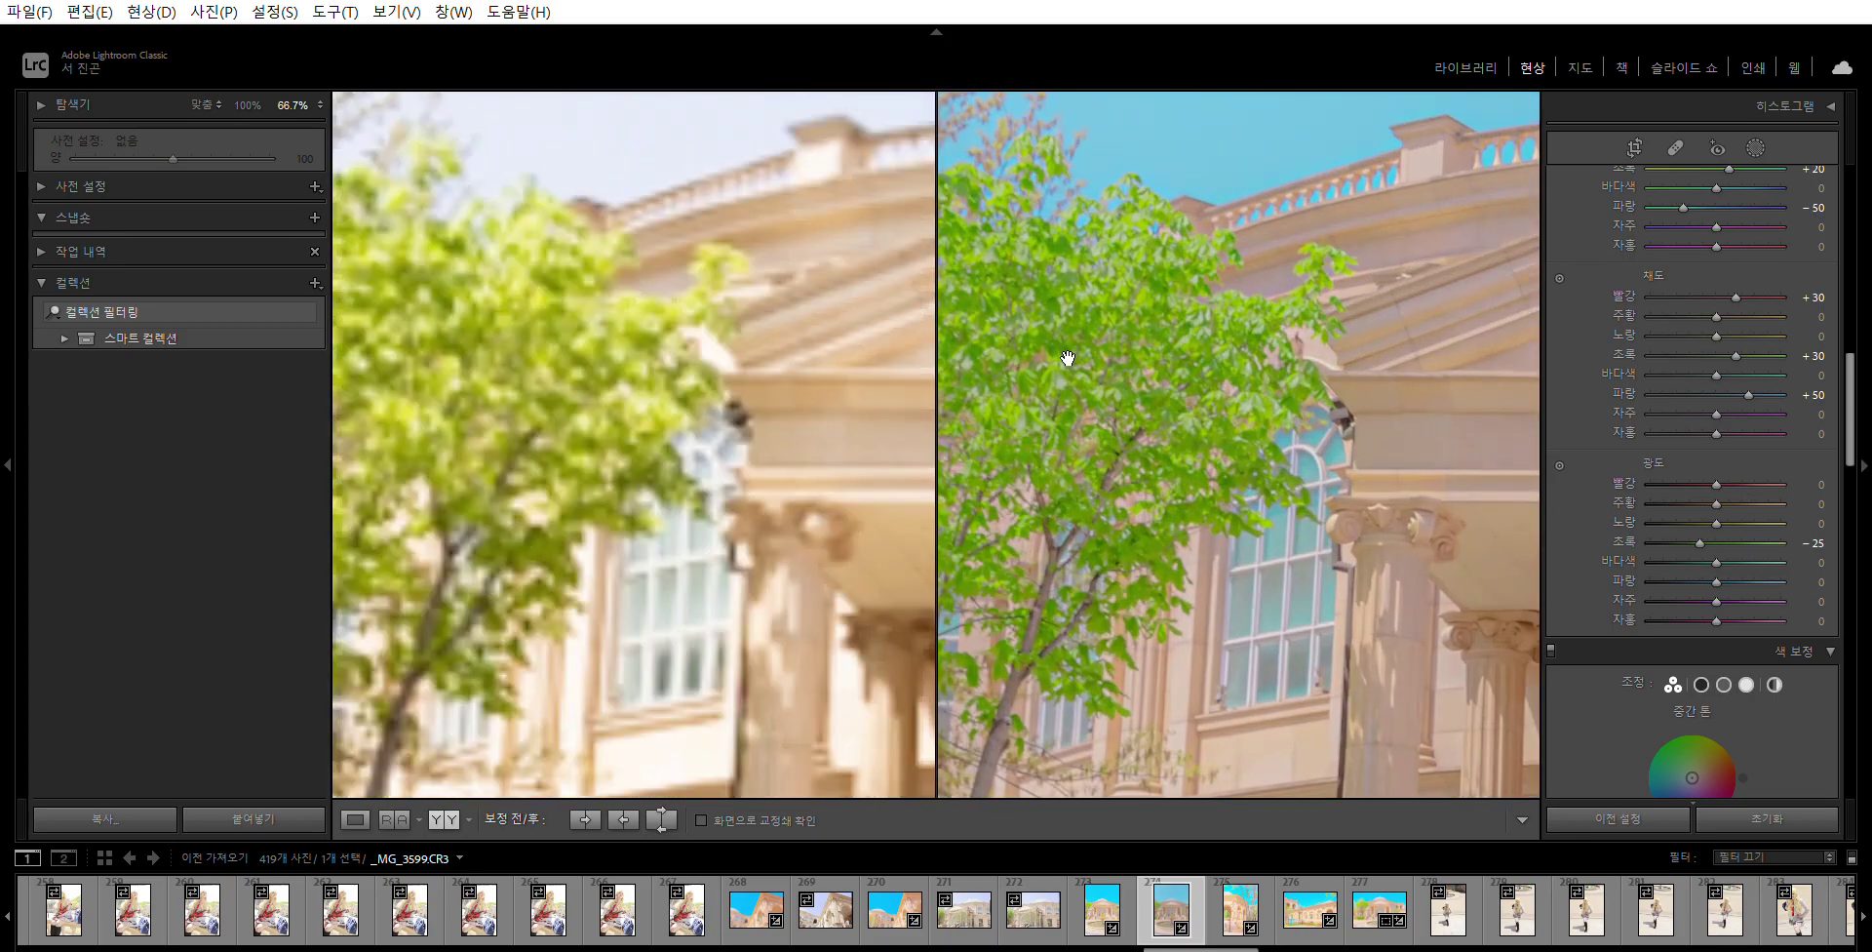
pyautogui.click(1258, 388)
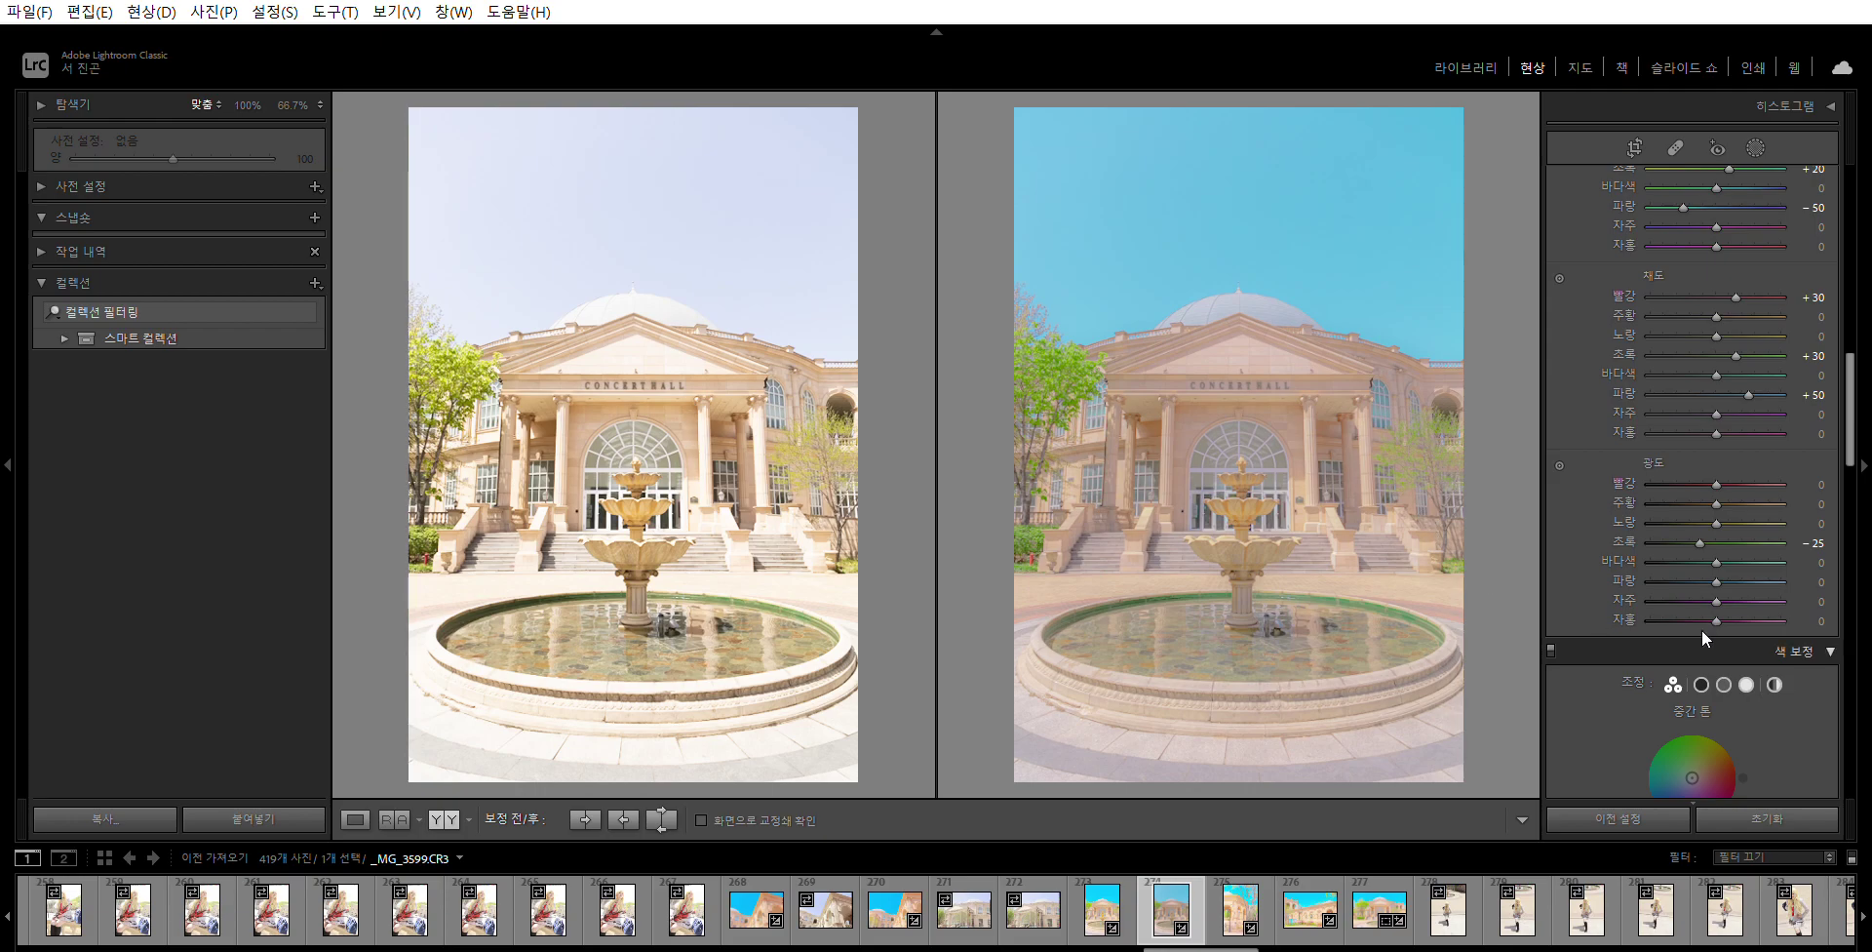
# - Set the aqua luminance to -50 and the blue luminance to +25 to brighten the sky
pyautogui.click(1820, 563)
pyautogui.write('-50')
pyautogui.press('Return')
pyautogui.moveTo(1746, 557); pyautogui.dragTo(1752, 557)
pyautogui.click(1814, 583)
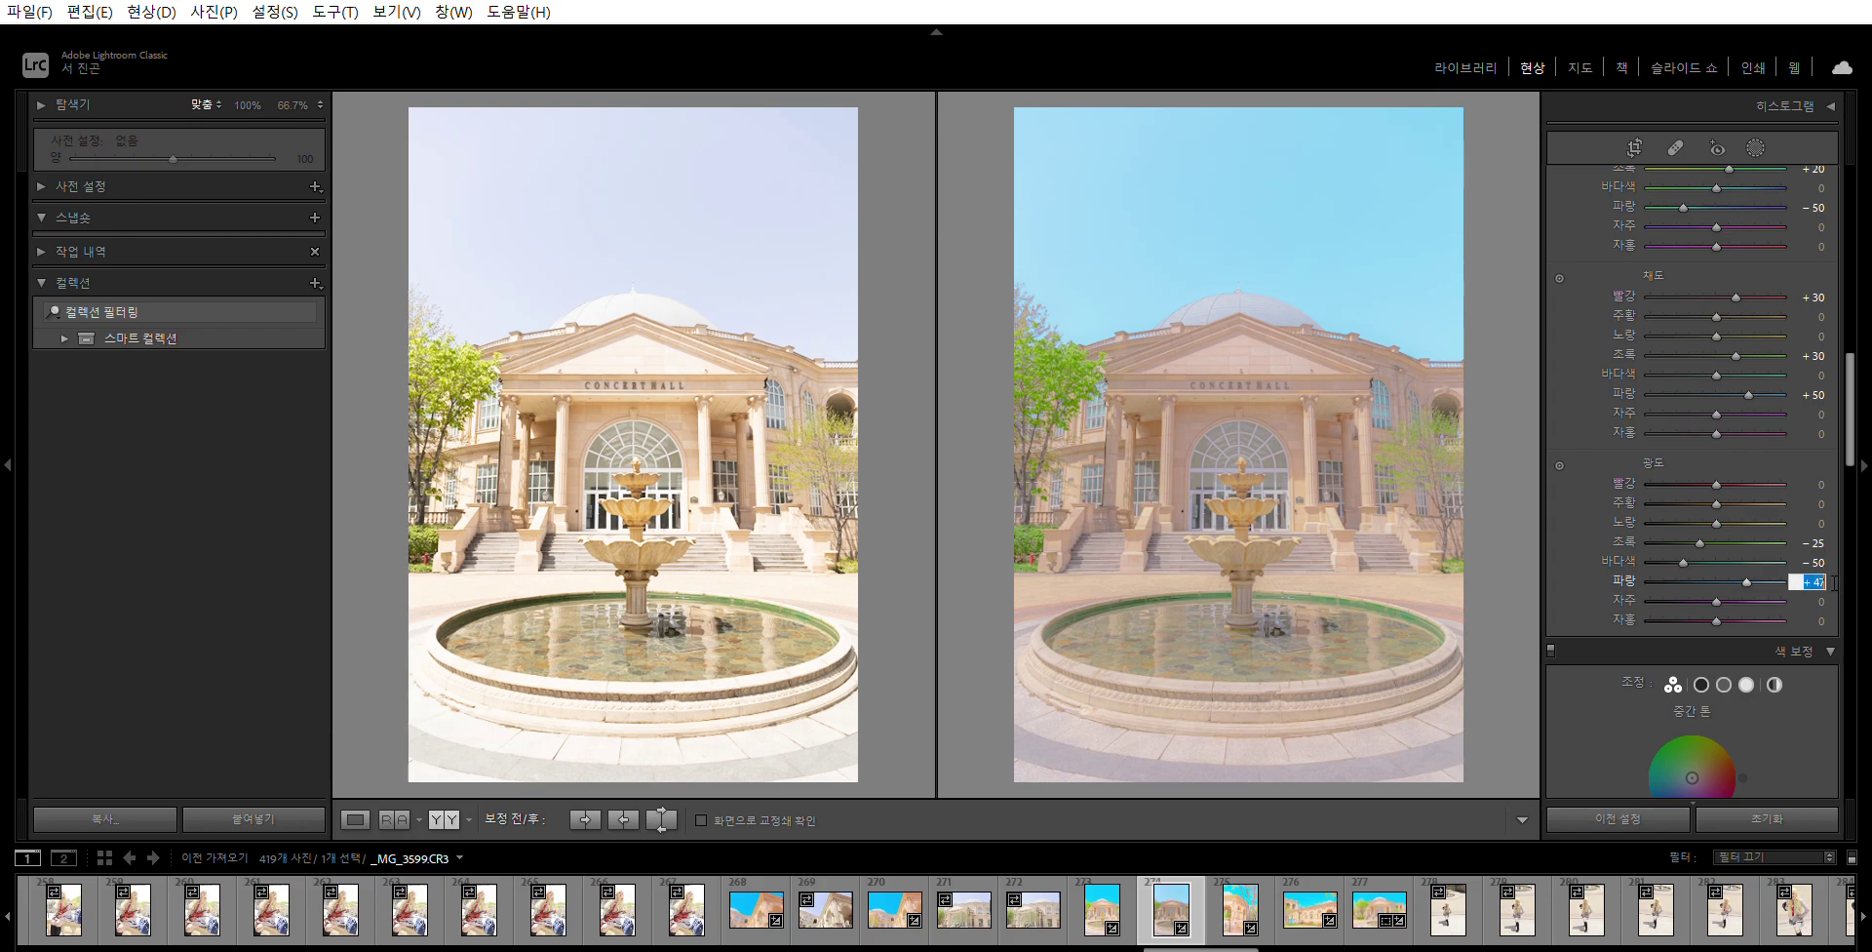
pyautogui.write('25')
pyautogui.press('Return')
# - Slightly raise the luminance of the midtones, shadows and highlights in the color grading
pyautogui.scroll(-5, 1790, 550)
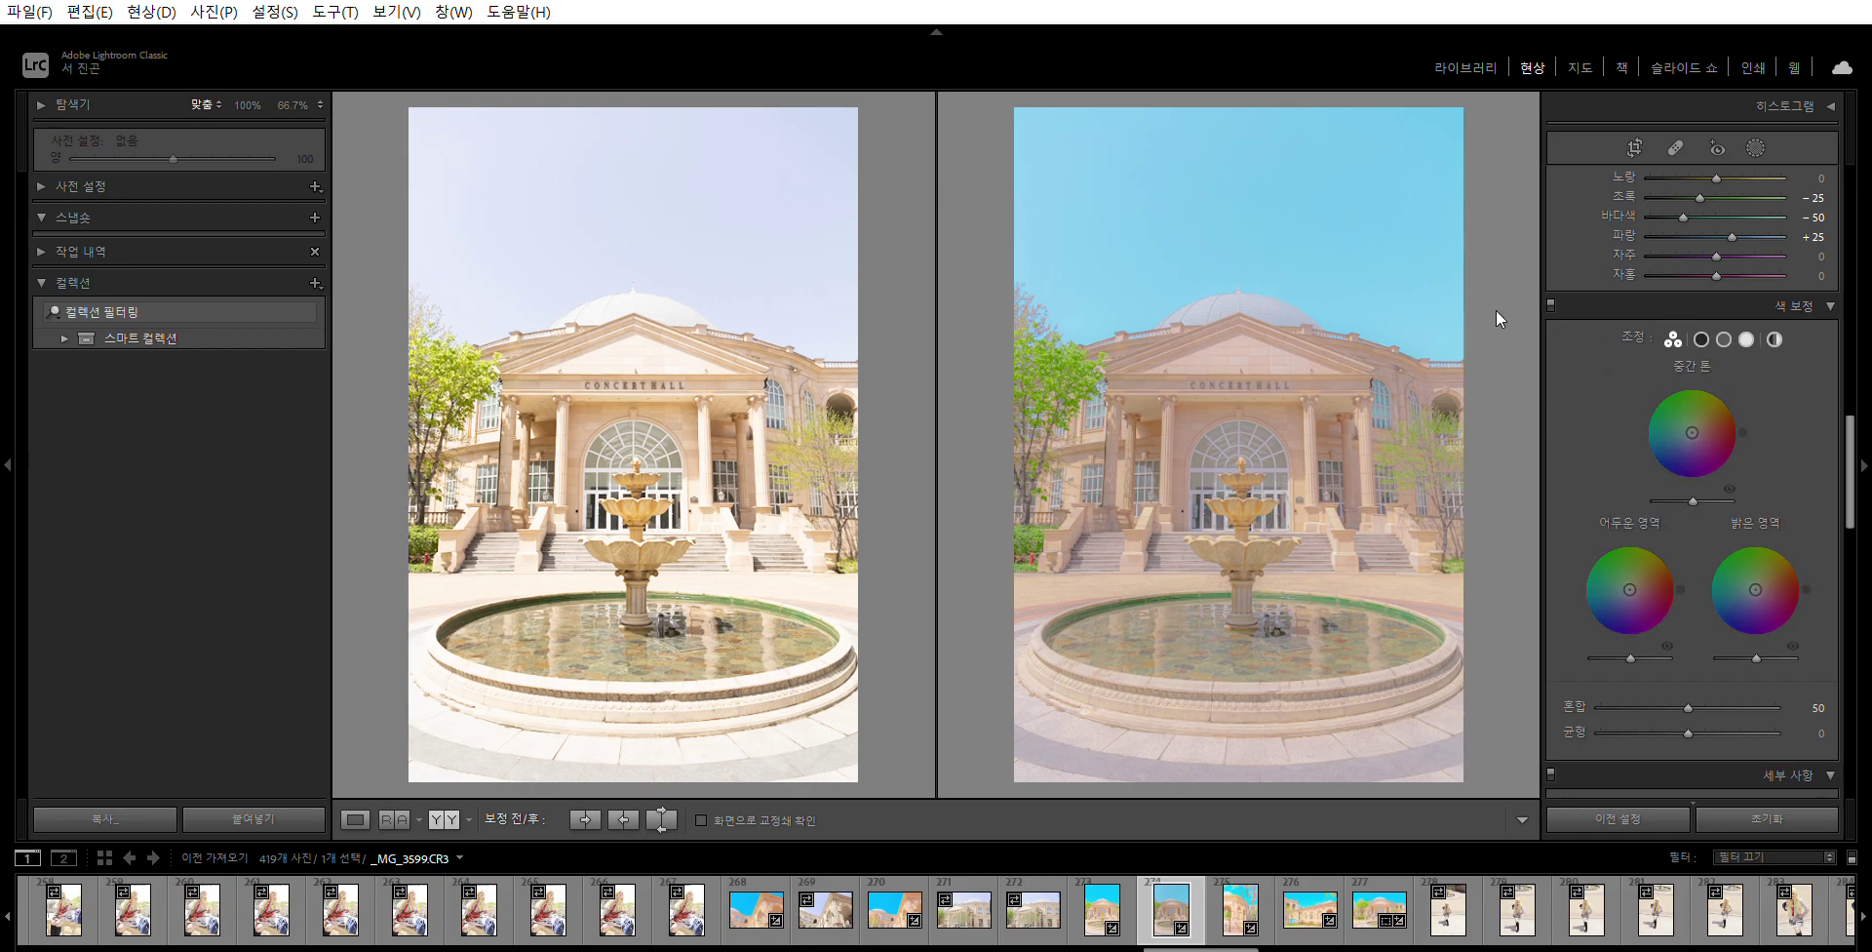
pyautogui.moveTo(1695, 477); pyautogui.dragTo(1713, 486)
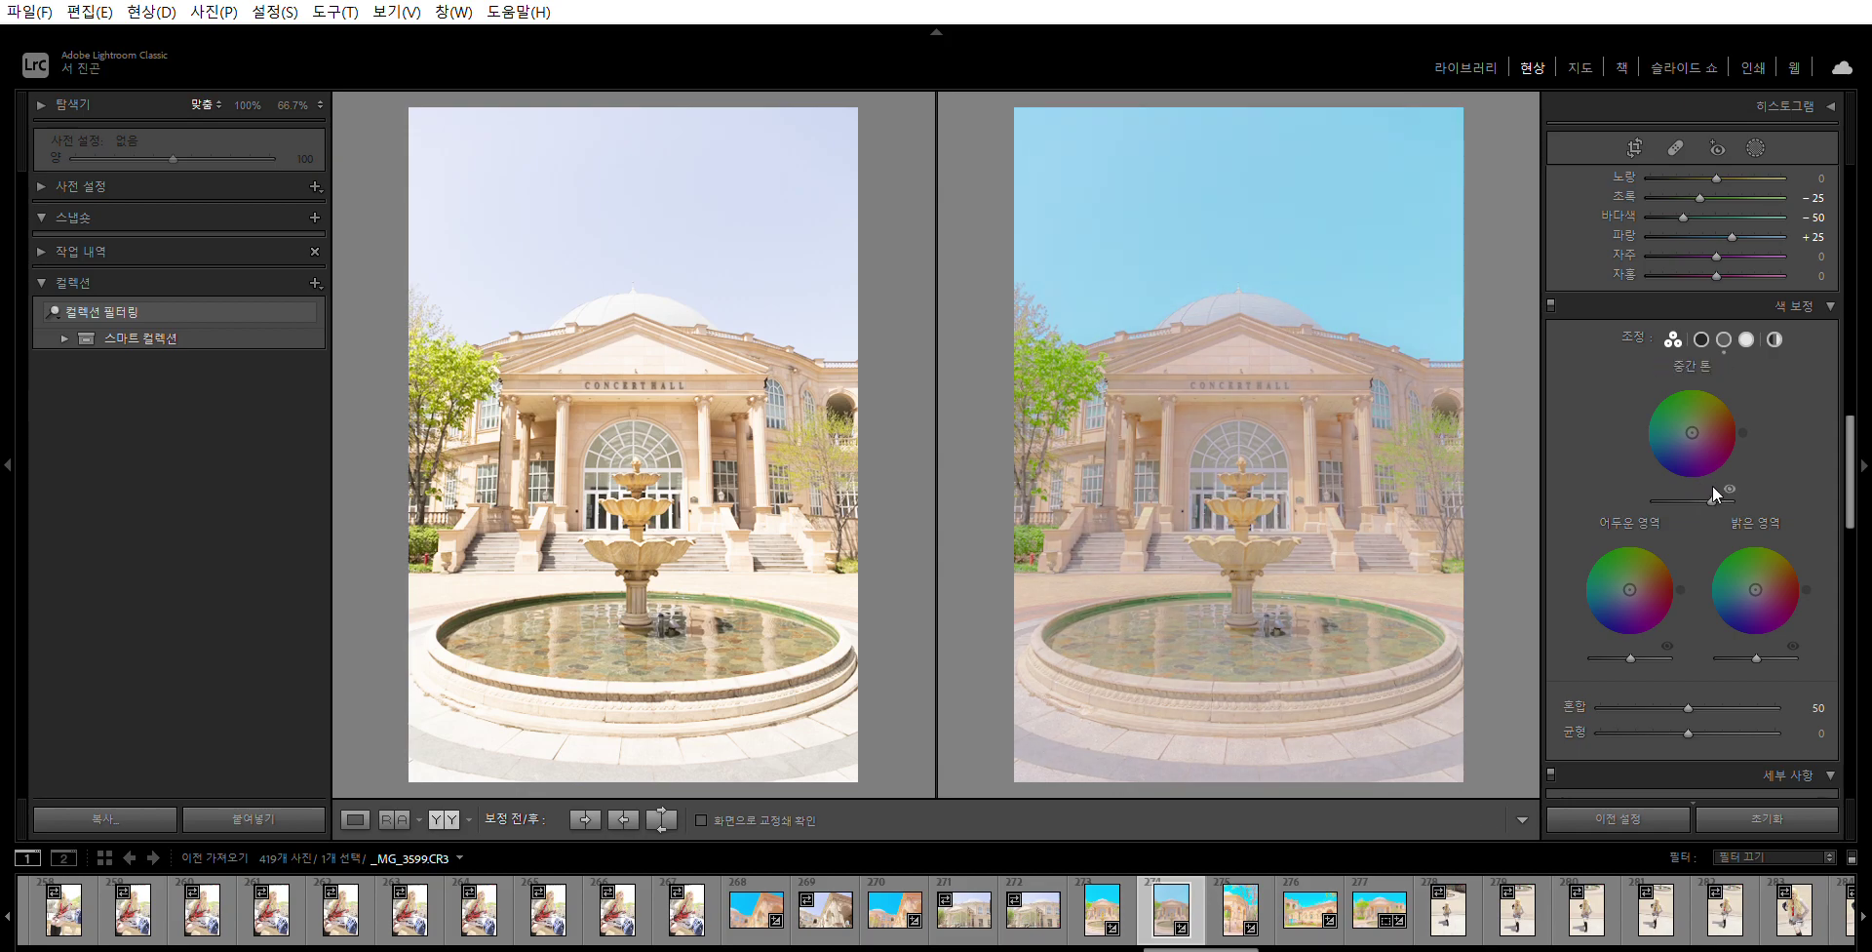
pyautogui.moveTo(1631, 659); pyautogui.dragTo(1649, 640)
pyautogui.moveTo(1758, 633); pyautogui.dragTo(1775, 638)
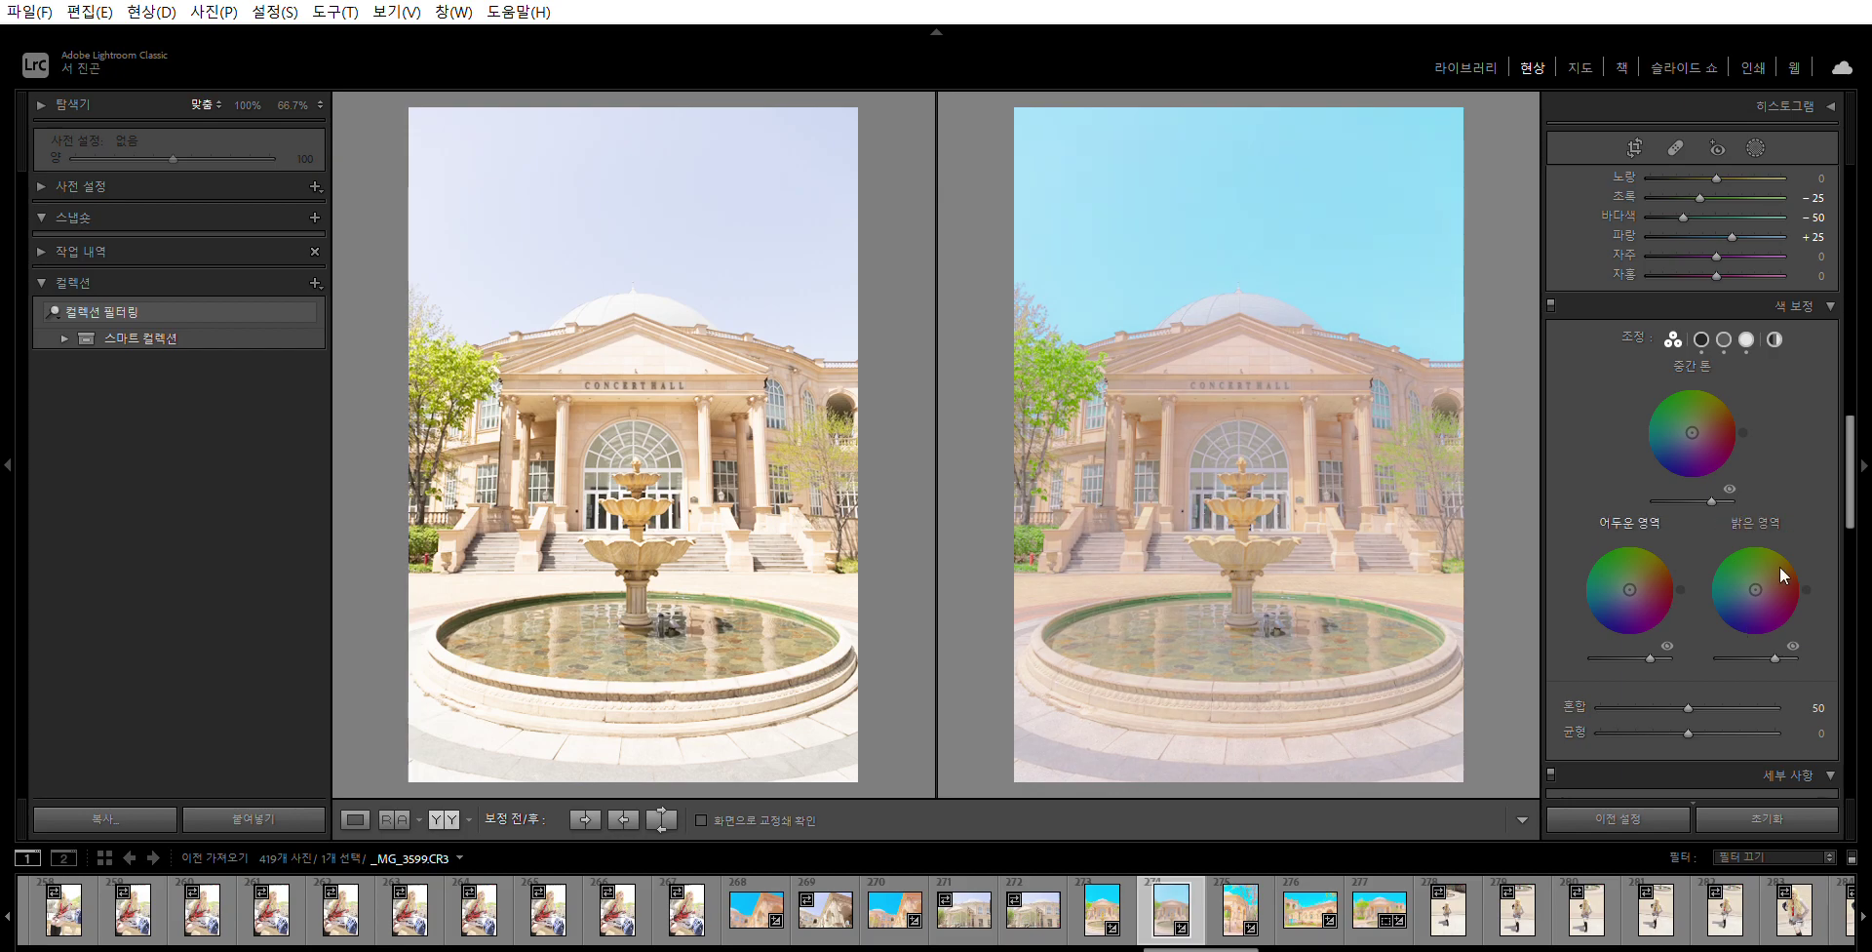
# - Set the color grading balance to +50
pyautogui.scroll(-3, 1831, 517)
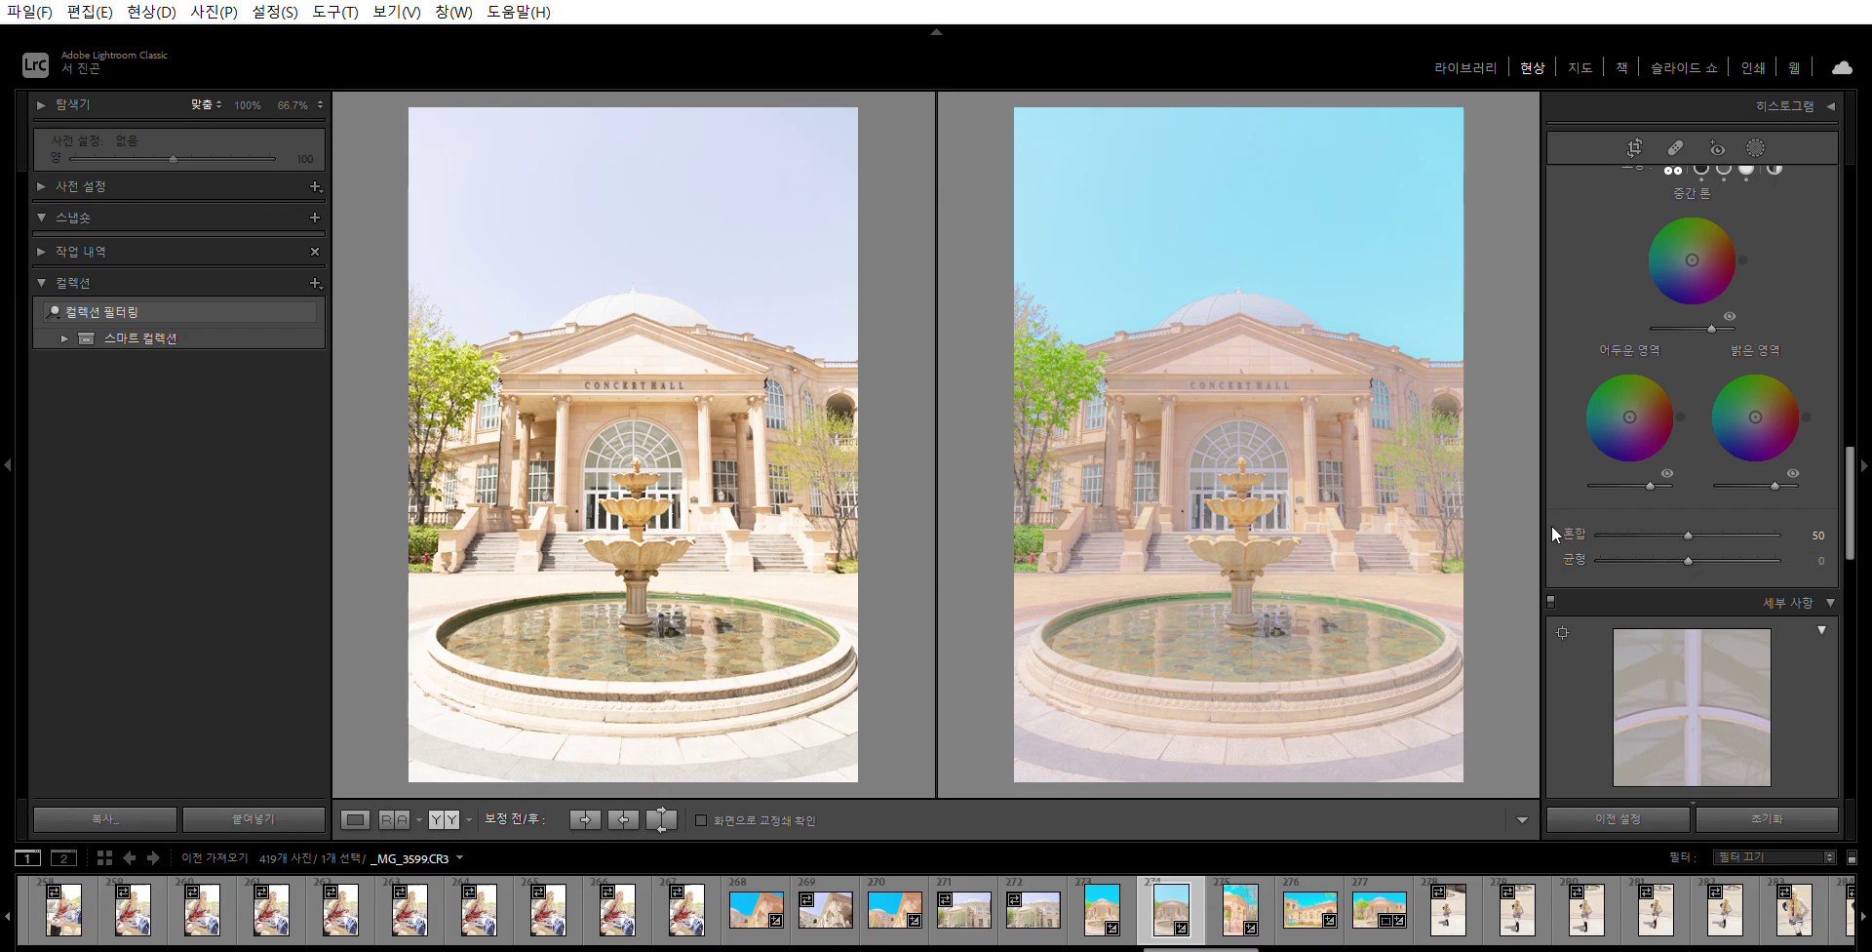
pyautogui.moveTo(1688, 542); pyautogui.dragTo(1734, 545)
pyautogui.click(1812, 560)
pyautogui.write('50')
pyautogui.press('Return')
# - Try out the blue, red and green primary saturation in the calibration settings, resetting red and green to 0
pyautogui.scroll(-6, 1795, 584)
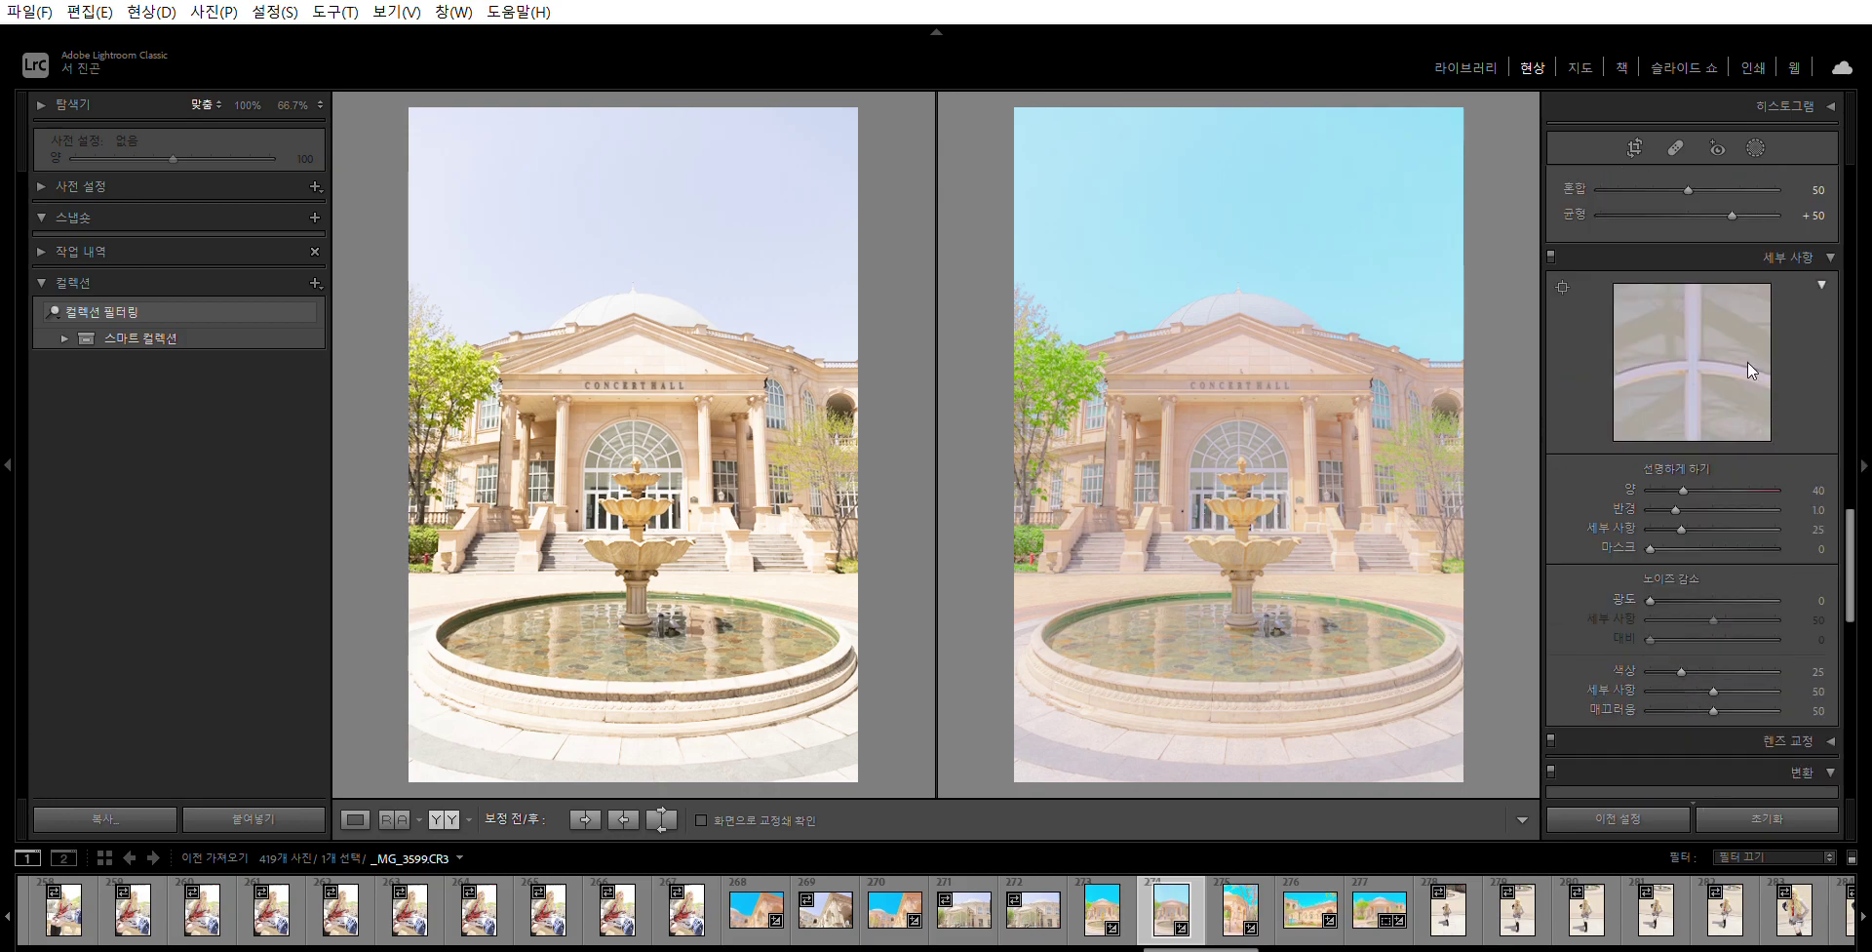
pyautogui.scroll(-6, 1816, 414)
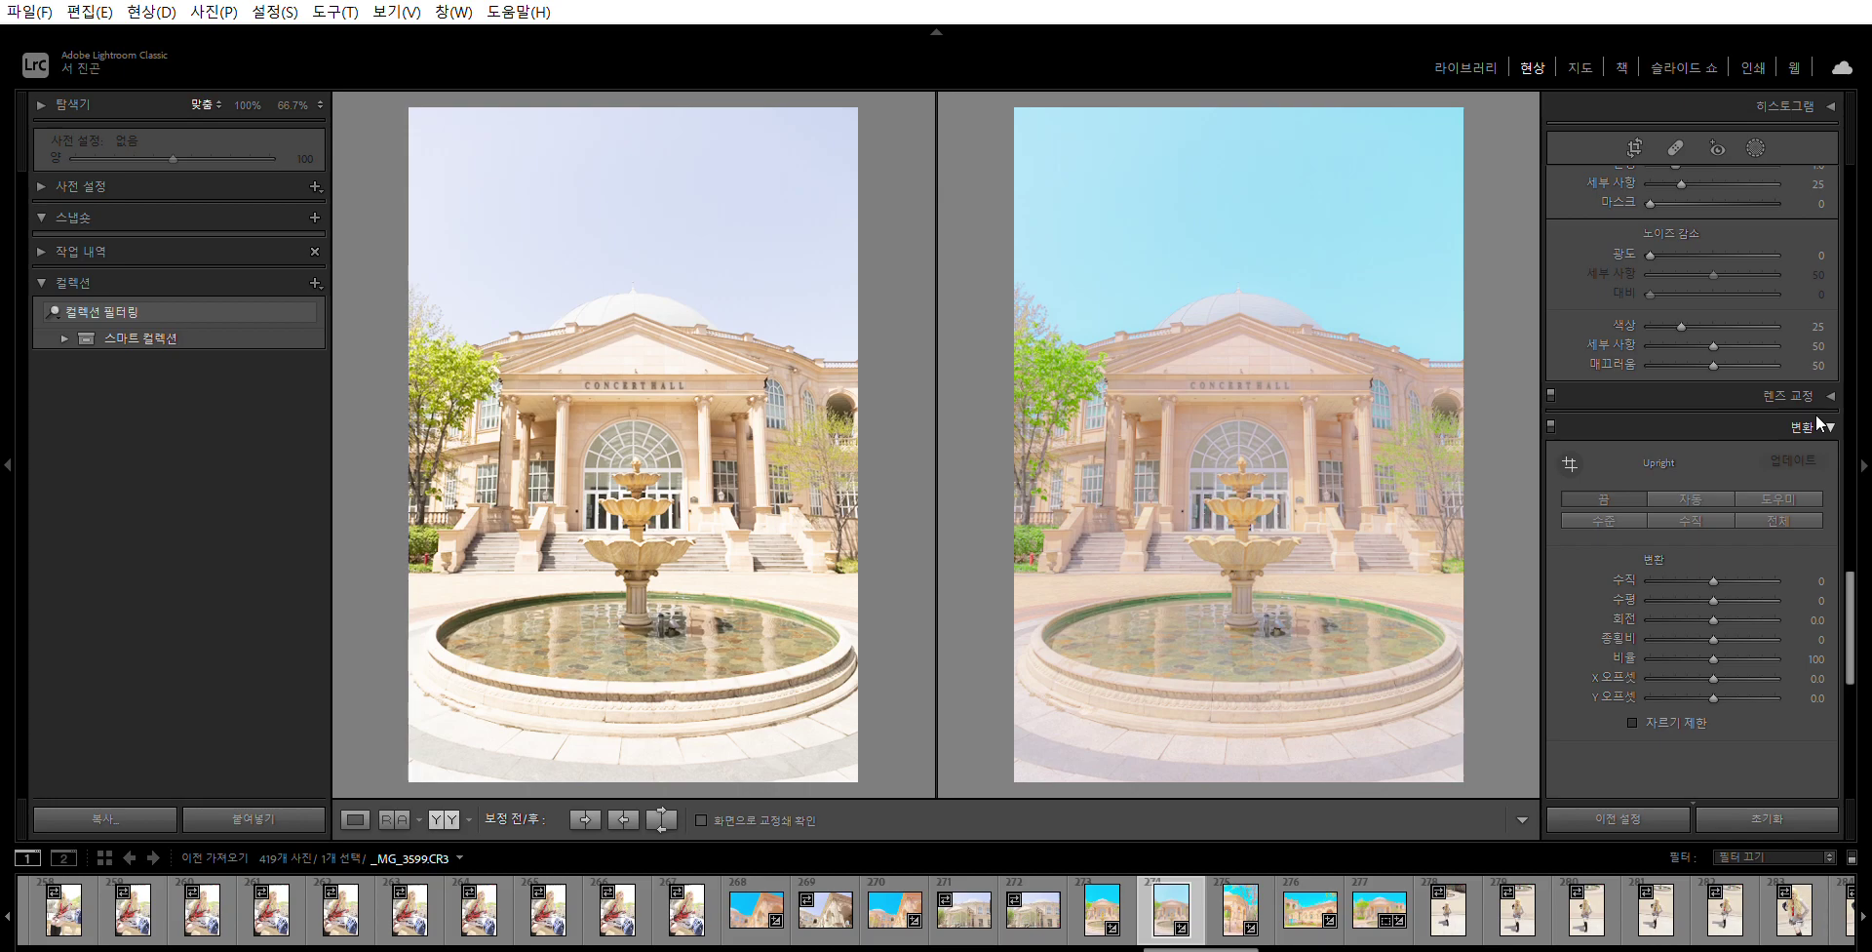
pyautogui.scroll(-6, 1814, 421)
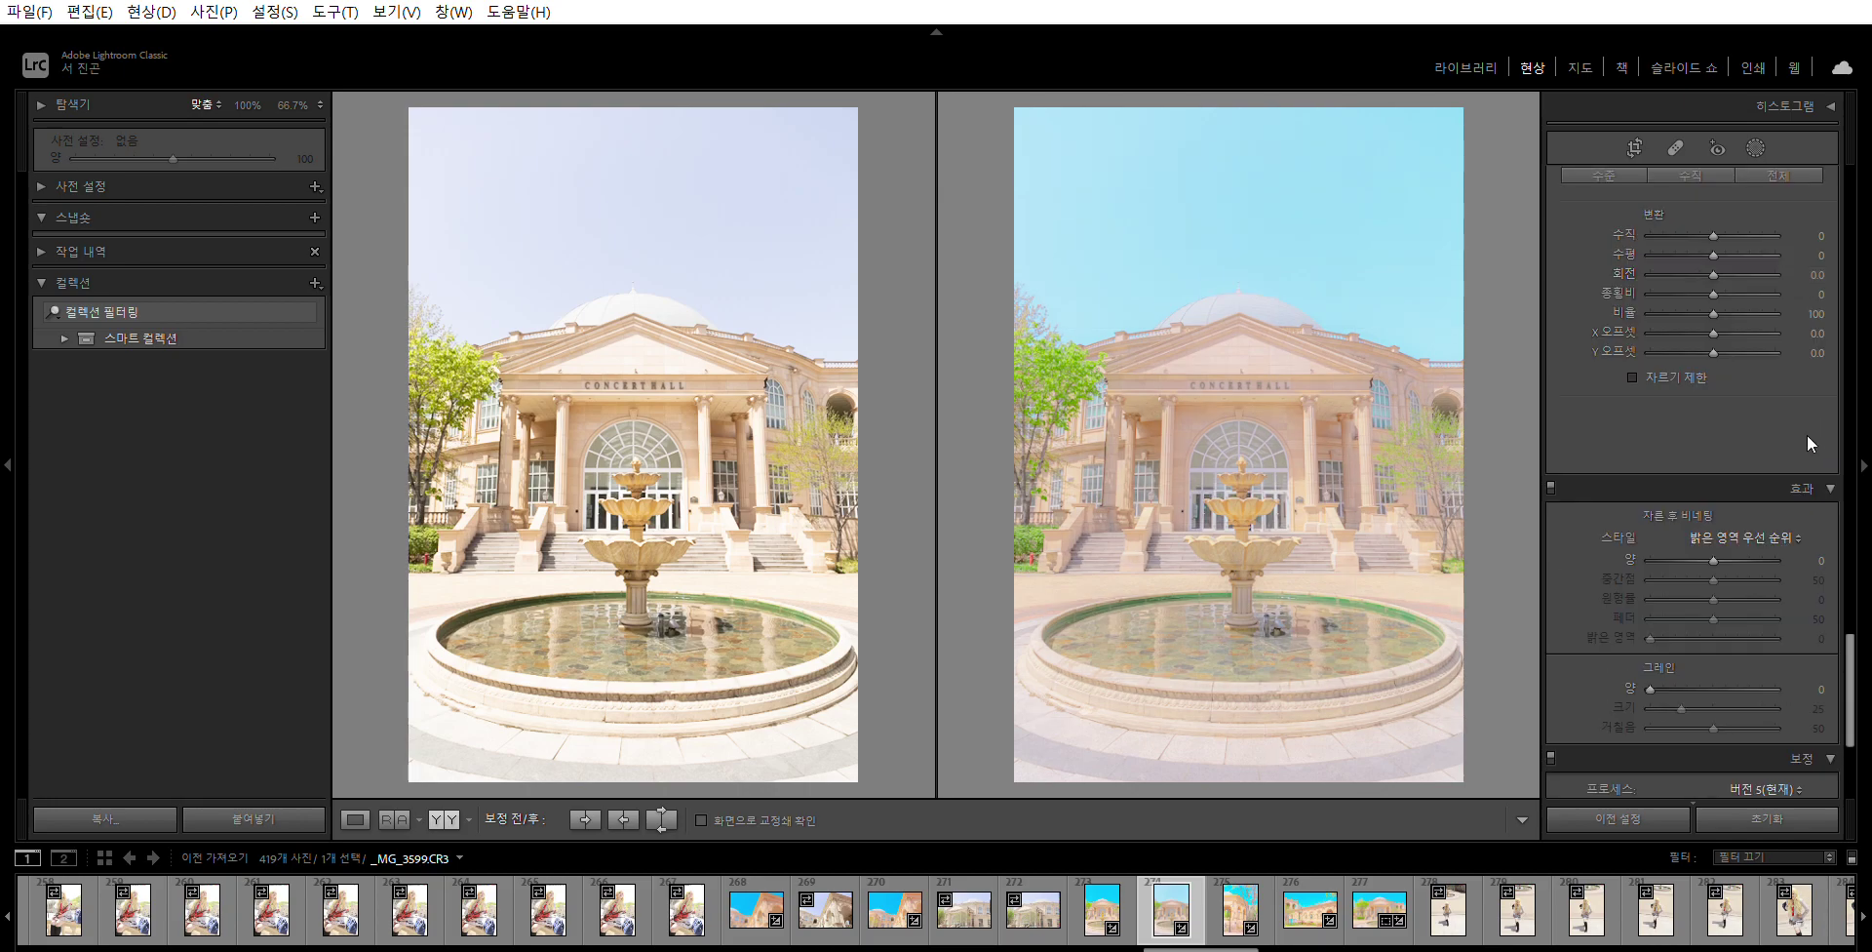
pyautogui.scroll(-5, 1807, 435)
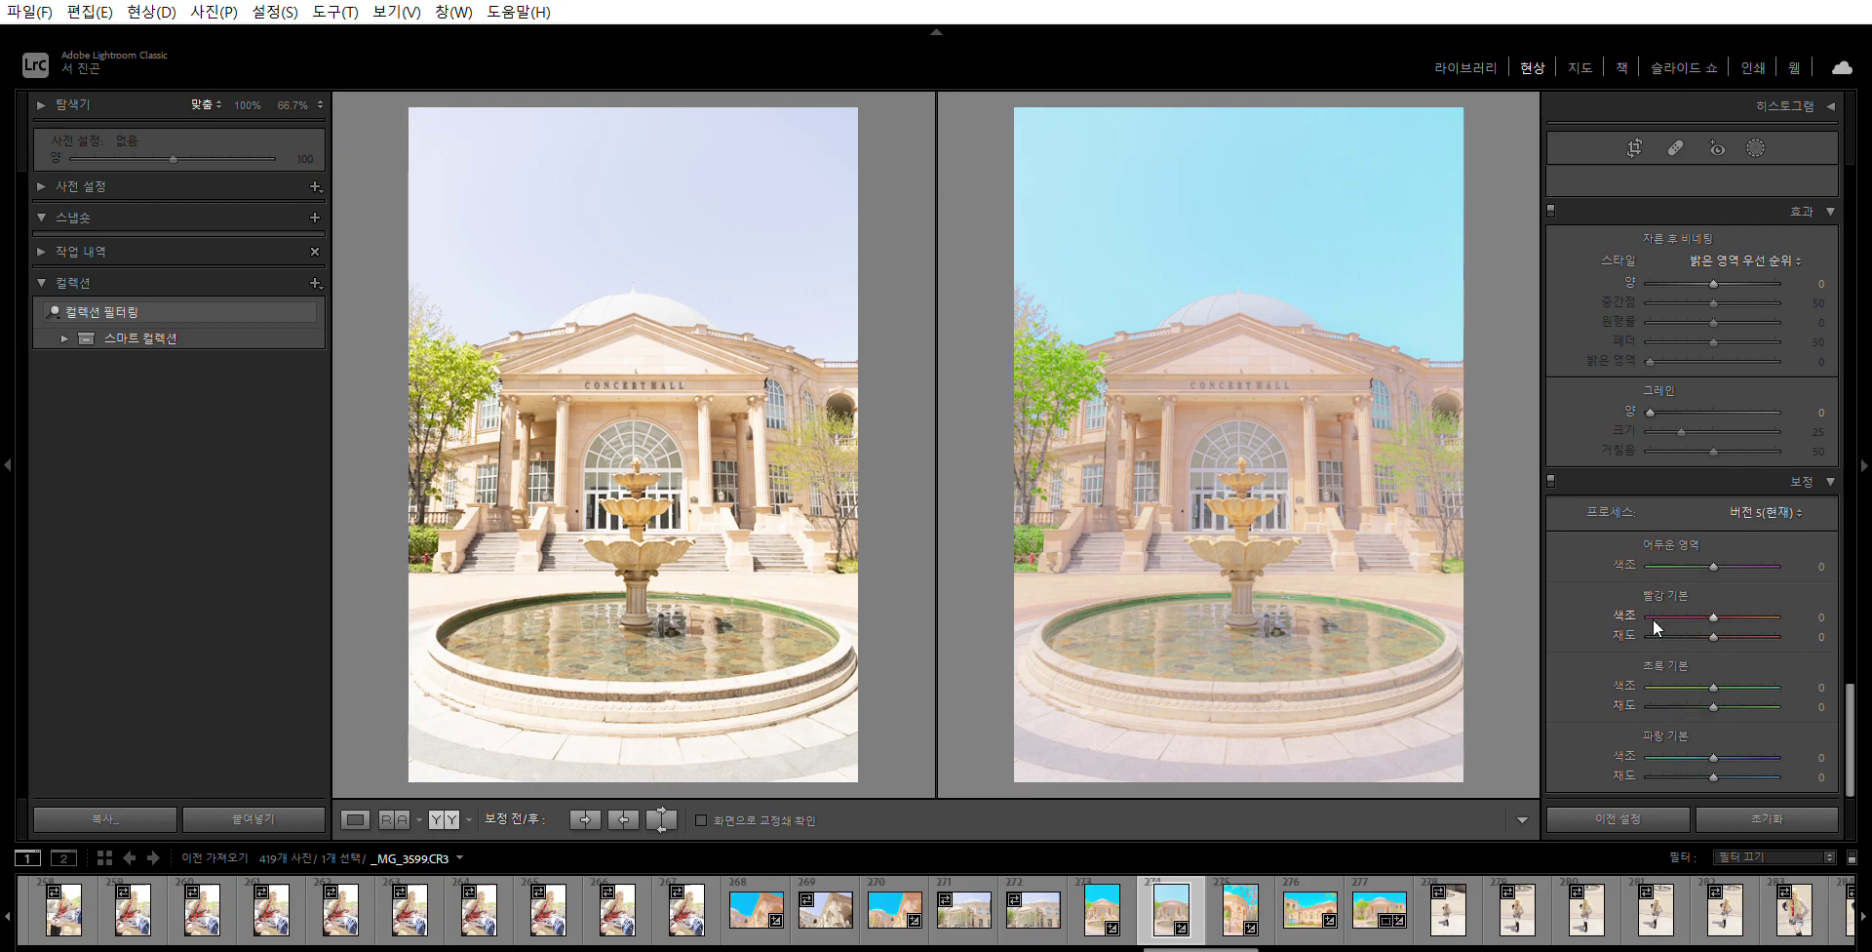
pyautogui.moveTo(1713, 776); pyautogui.dragTo(1865, 778)
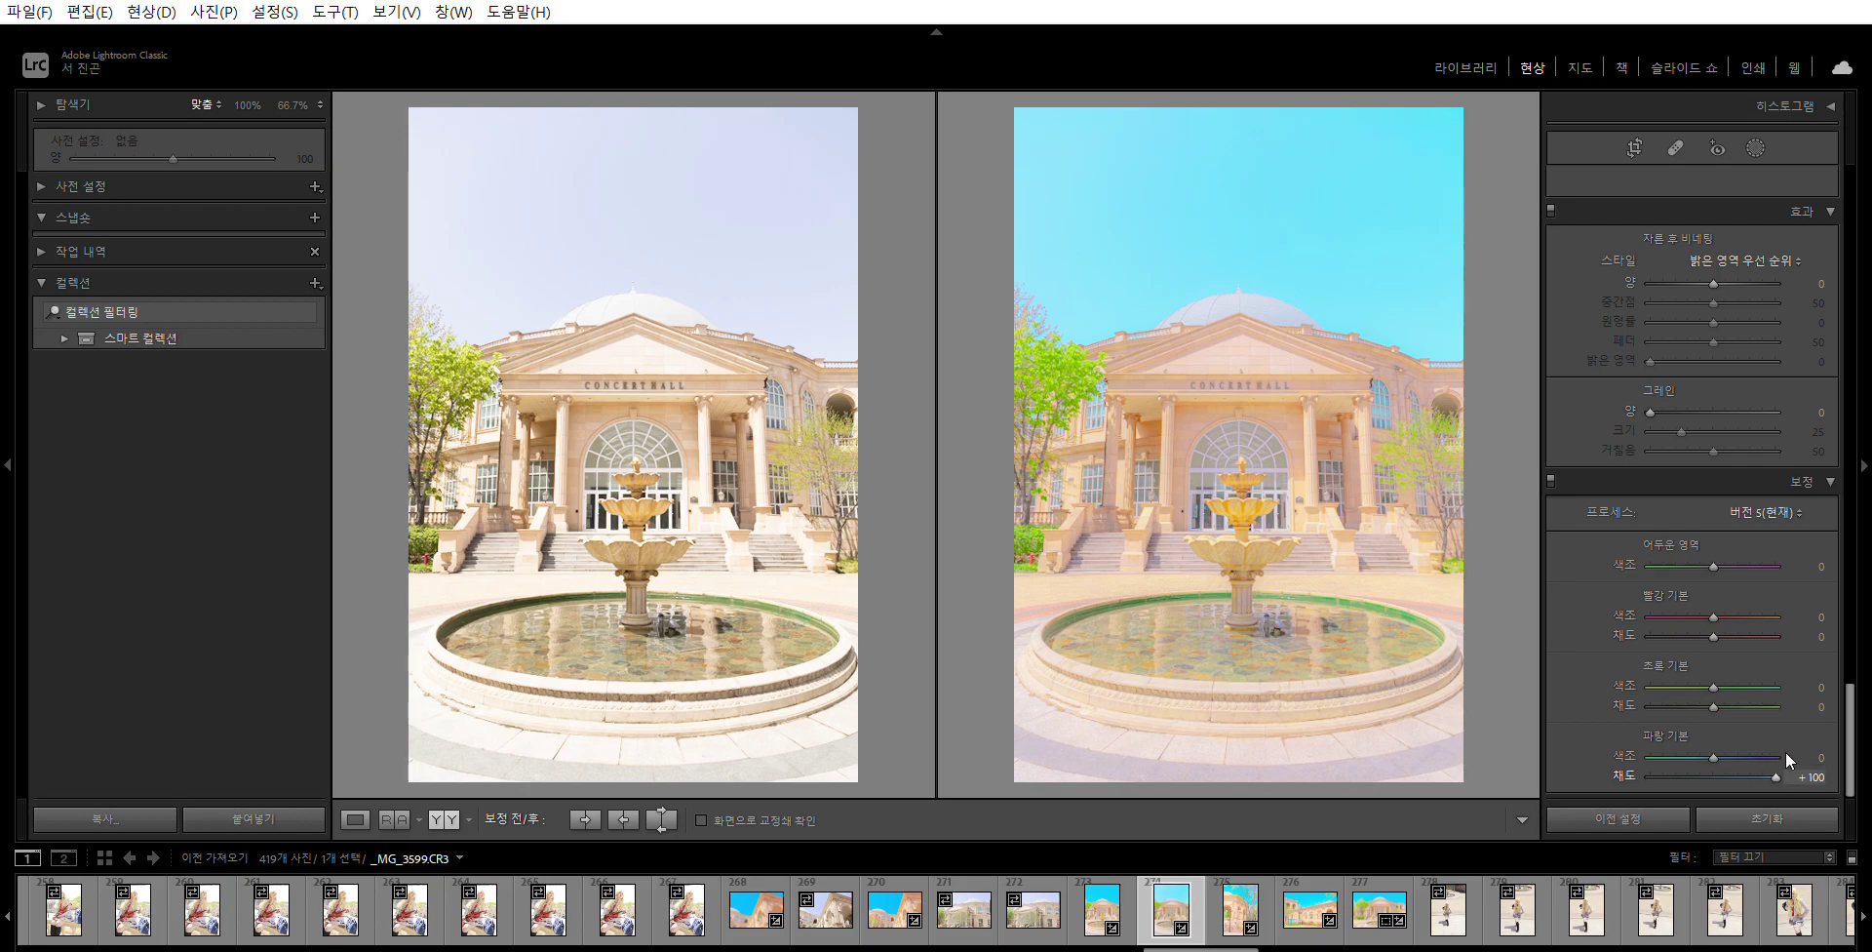
pyautogui.moveTo(1777, 756); pyautogui.dragTo(1717, 757)
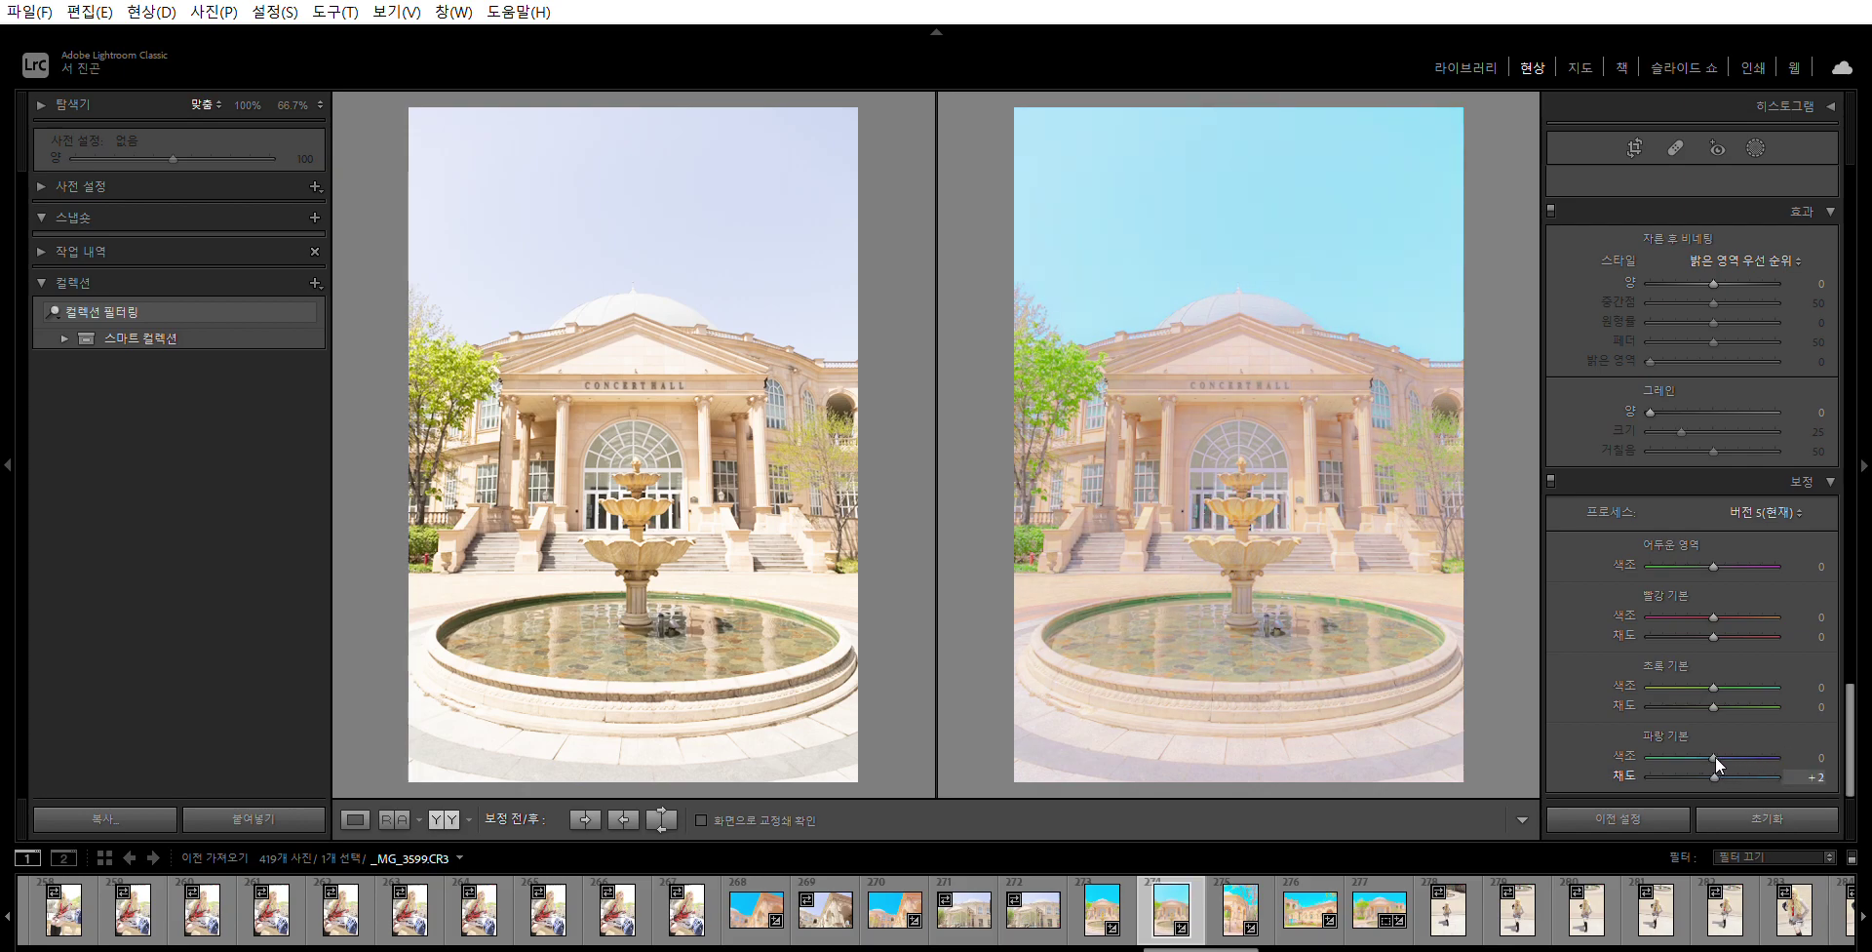
pyautogui.moveTo(1716, 618); pyautogui.dragTo(1715, 622)
pyautogui.moveTo(1713, 704)
pyautogui.mouseDown()
pyautogui.moveTo(1771, 699)
pyautogui.moveTo(1712, 694)
pyautogui.mouseUp()
pyautogui.click(1818, 634)
pyautogui.write('0')
pyautogui.press('Return')
pyautogui.click(1817, 705)
pyautogui.write('0')
# - Set the blue primary saturation to +100 in the calibration settings and check the effect on the photo
pyautogui.click(1812, 777)
pyautogui.write('100')
pyautogui.press('Return')
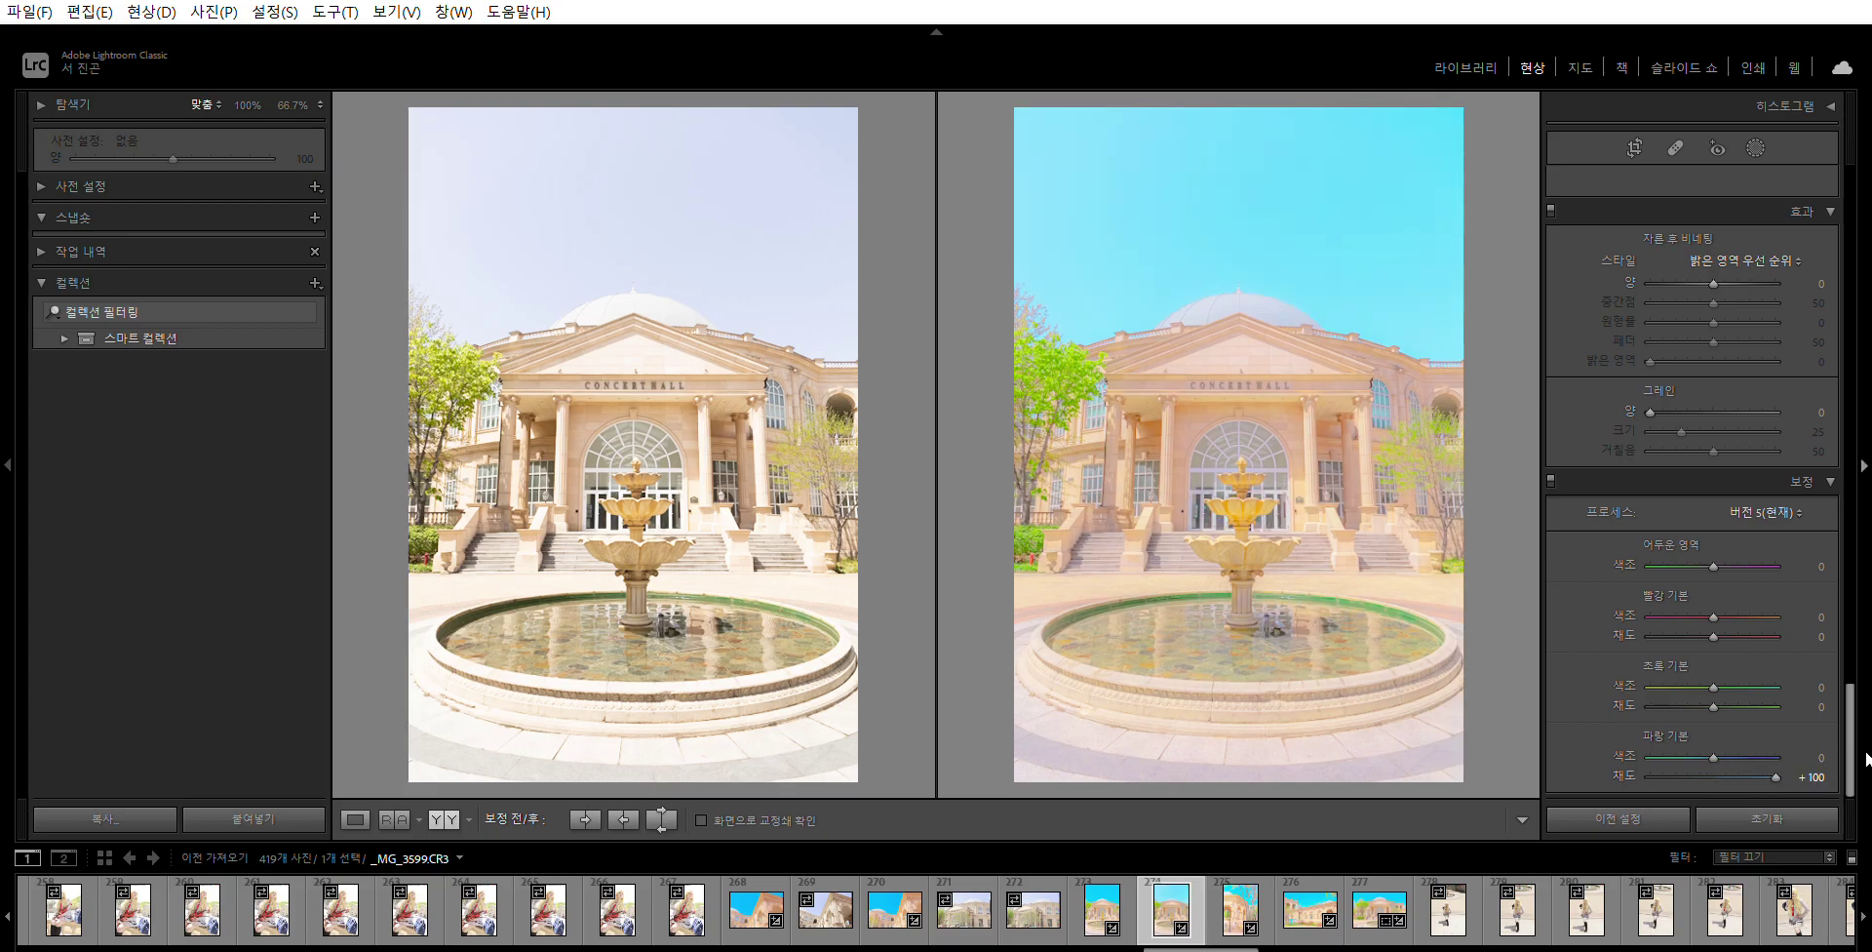
pyautogui.moveTo(1056, 378); pyautogui.dragTo(1329, 430)
pyautogui.moveTo(1254, 534); pyautogui.dragTo(1255, 535)
# - Create a new mask that automatically selects the sky
pyautogui.scroll(10, 1599, 154)
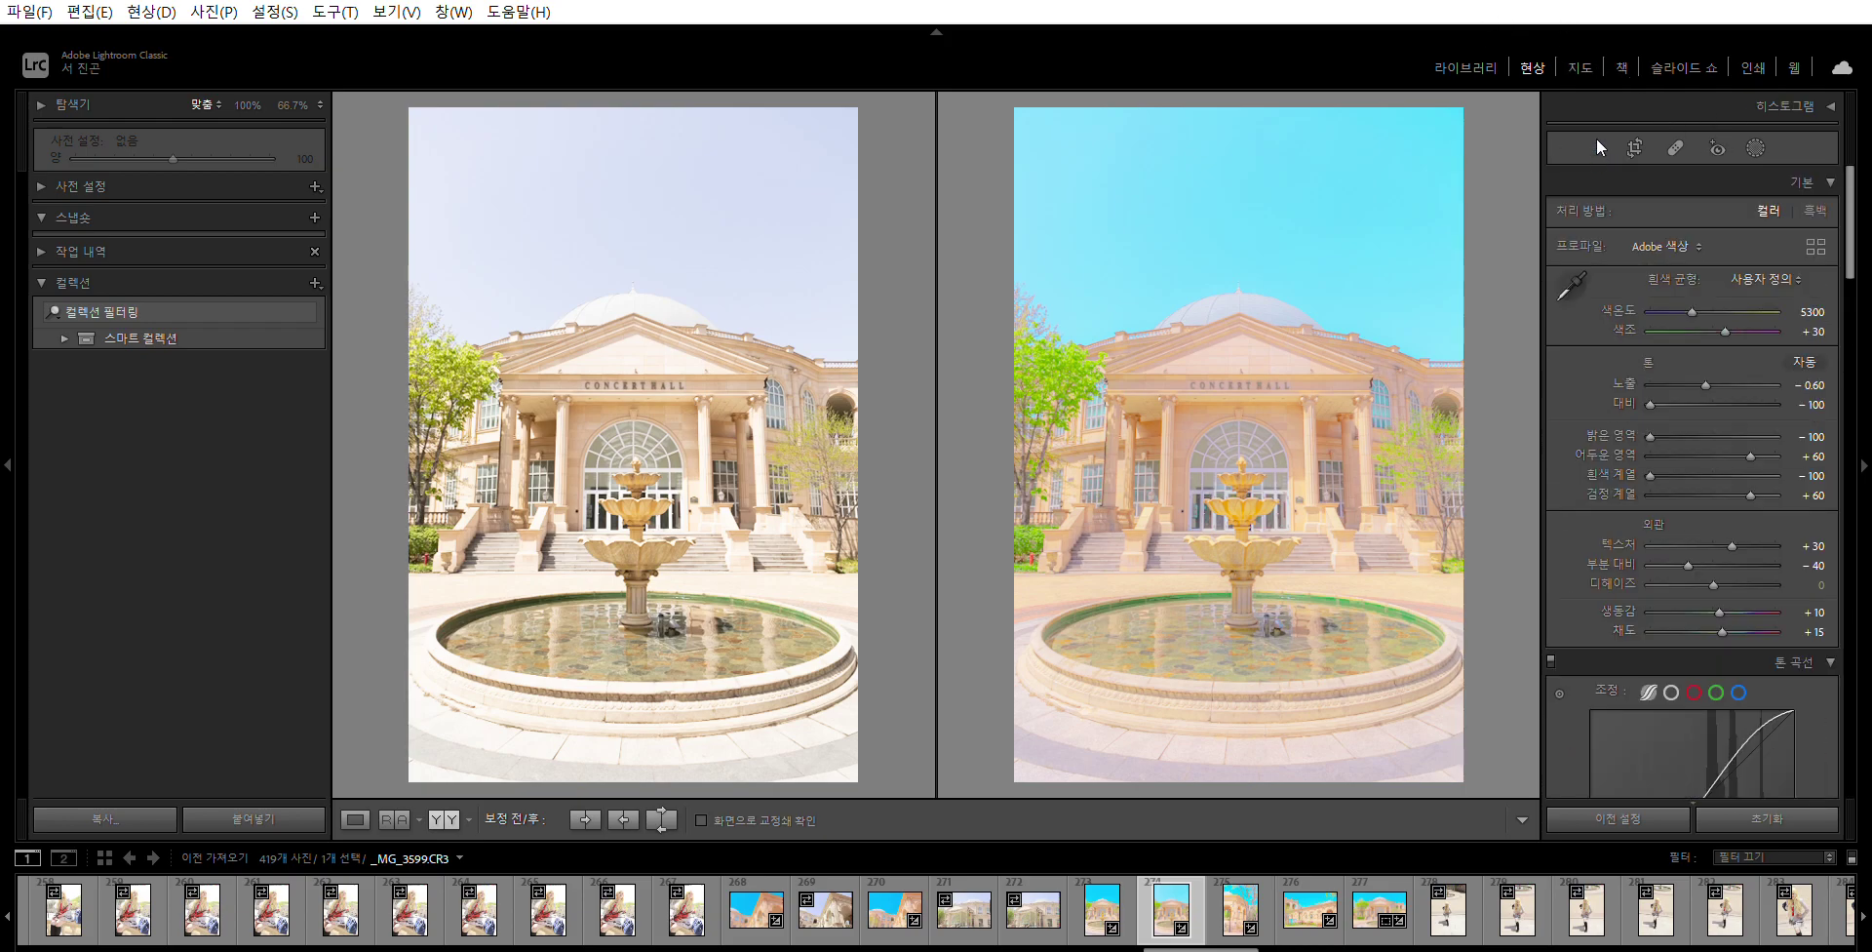
pyautogui.click(1550, 101)
pyautogui.click(1550, 101)
pyautogui.click(1756, 147)
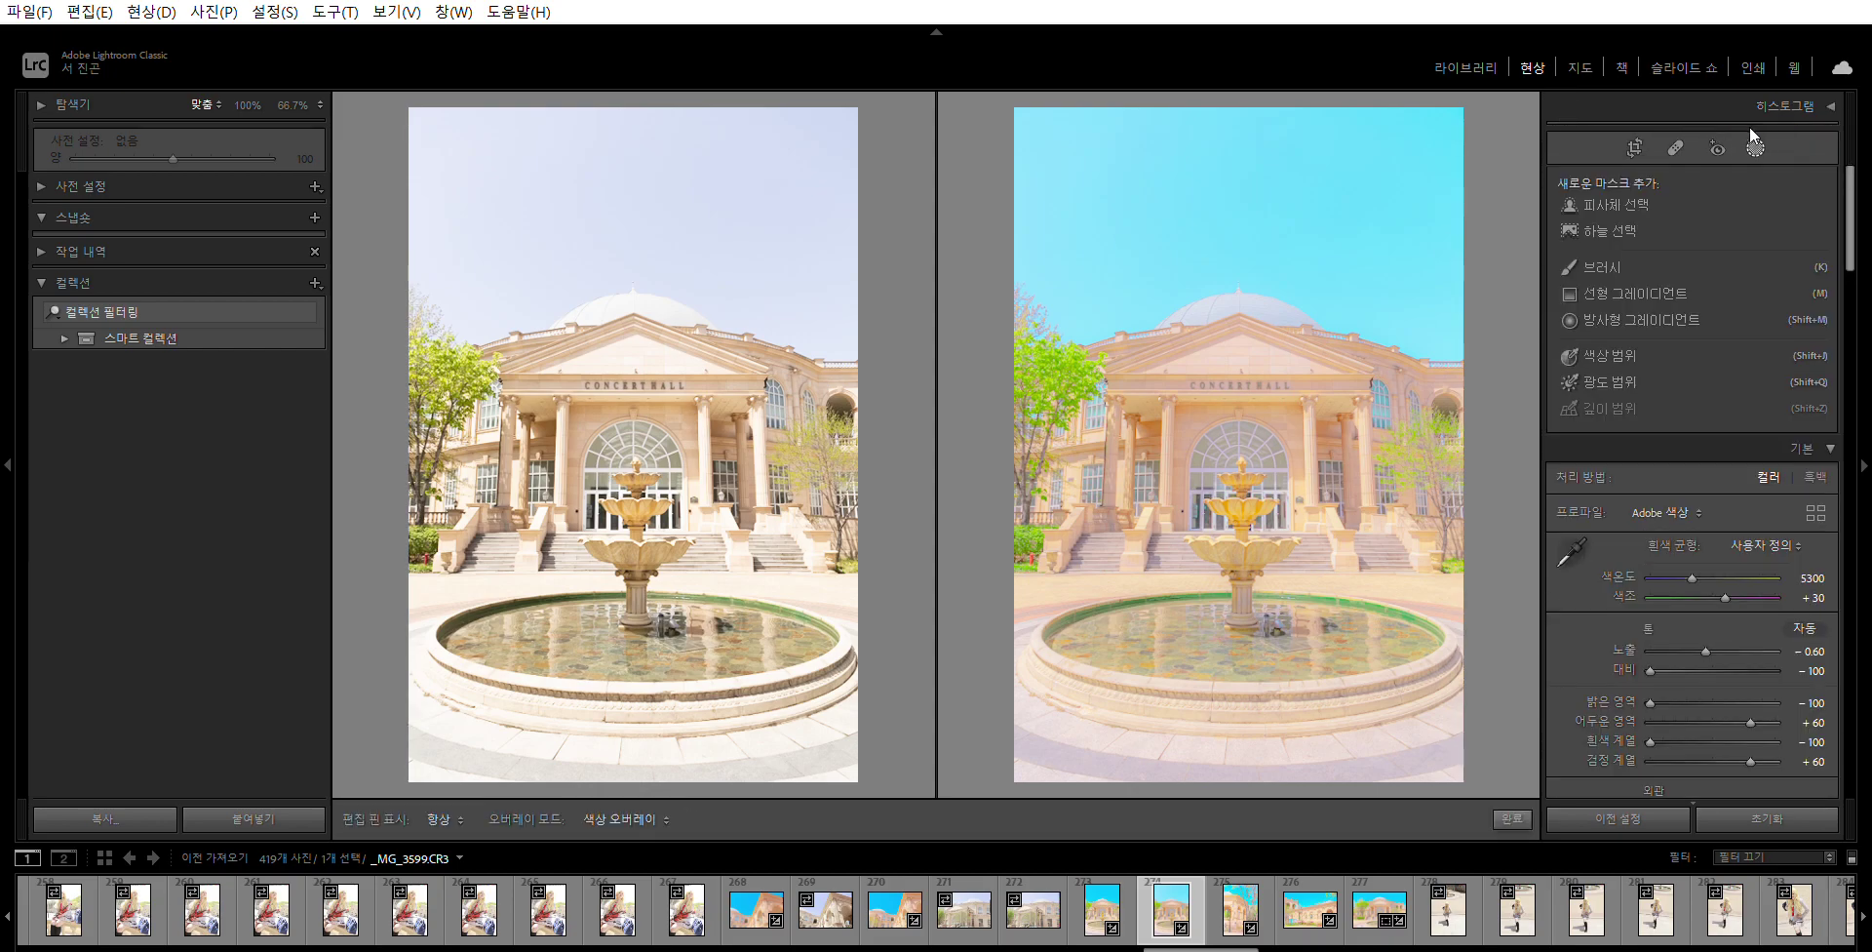
pyautogui.click(1622, 208)
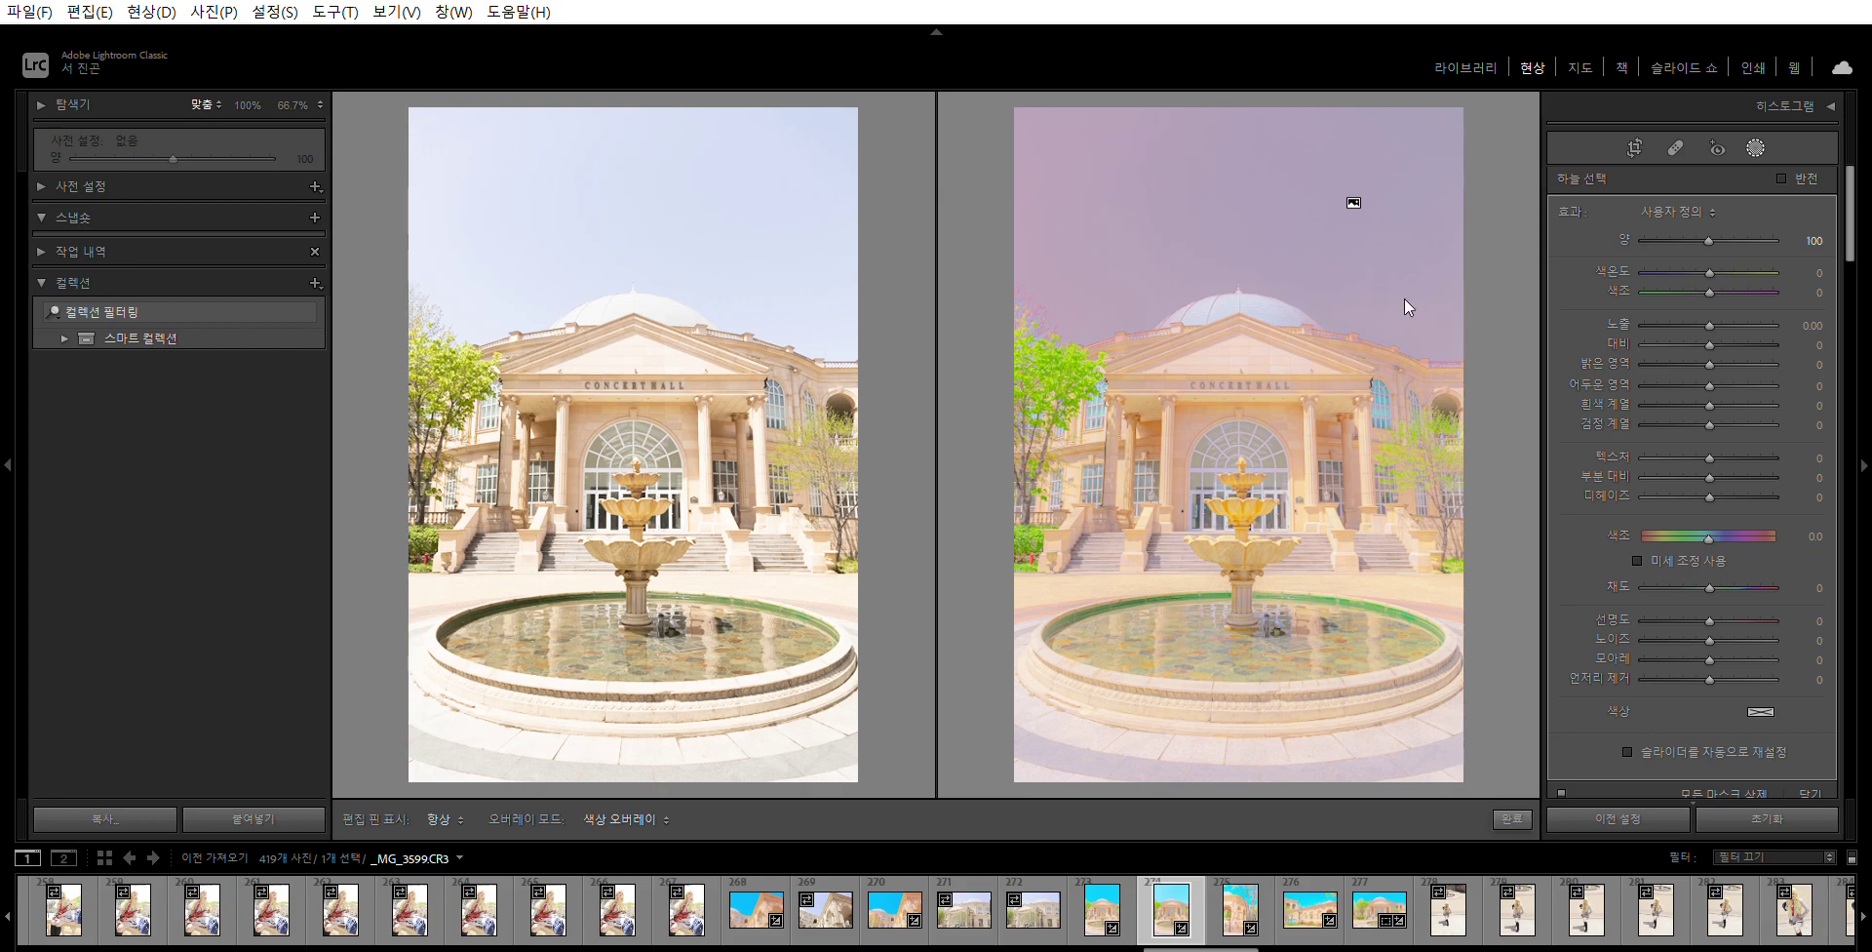
pyautogui.moveTo(1709, 588)
pyautogui.mouseDown()
pyautogui.moveTo(1775, 587)
pyautogui.moveTo(1711, 583)
pyautogui.mouseUp()
pyautogui.moveTo(1716, 304)
pyautogui.mouseDown()
pyautogui.moveTo(1665, 295)
pyautogui.moveTo(1712, 304)
pyautogui.mouseUp()
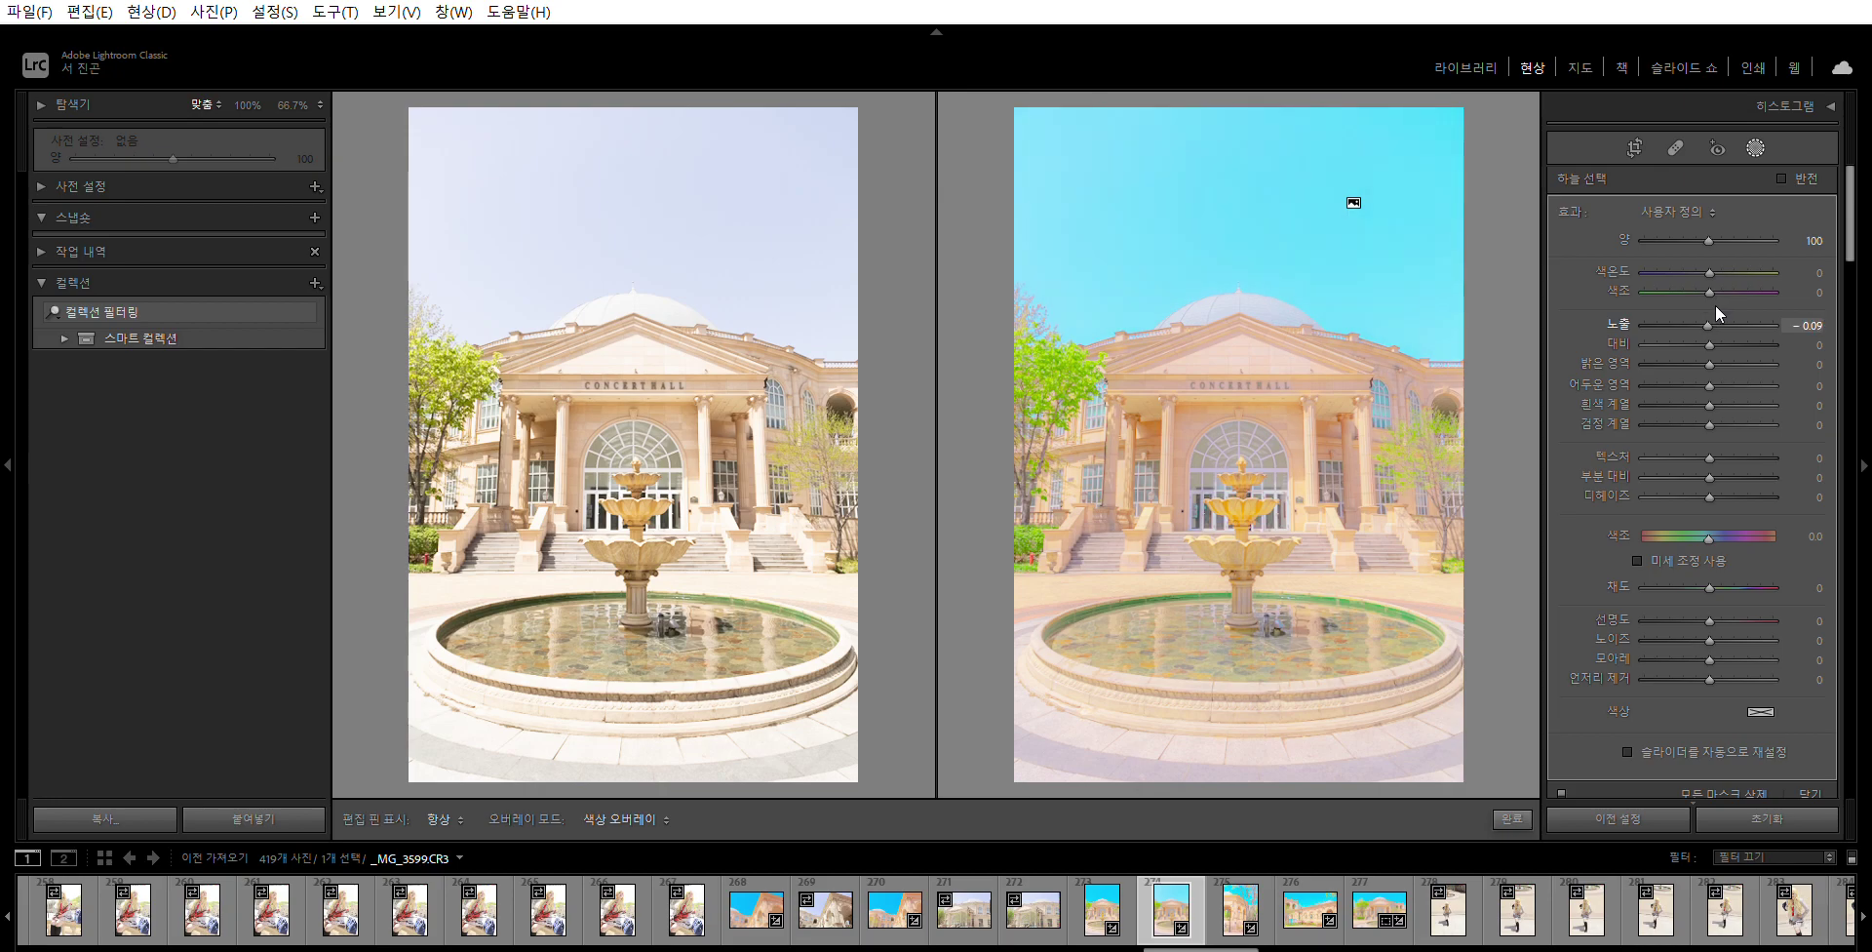
pyautogui.click(1816, 322)
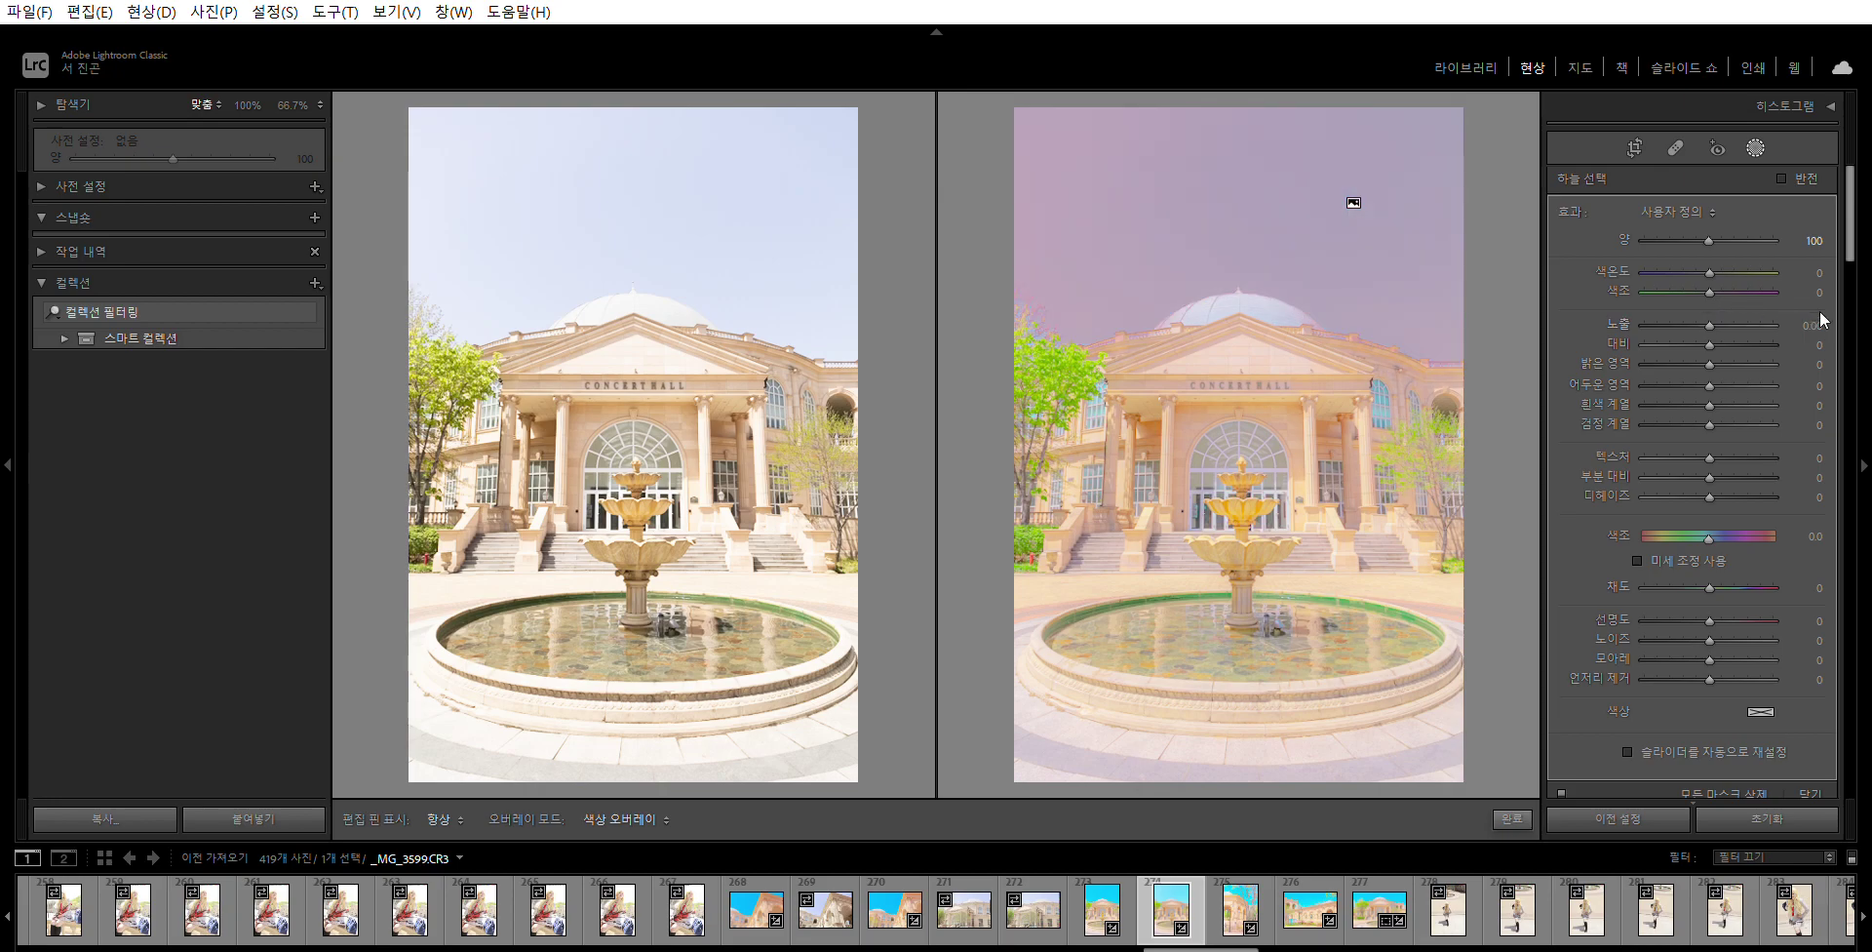
# - Set the sky mask's color temperature to -45
pyautogui.click(1818, 272)
pyautogui.write('- ')
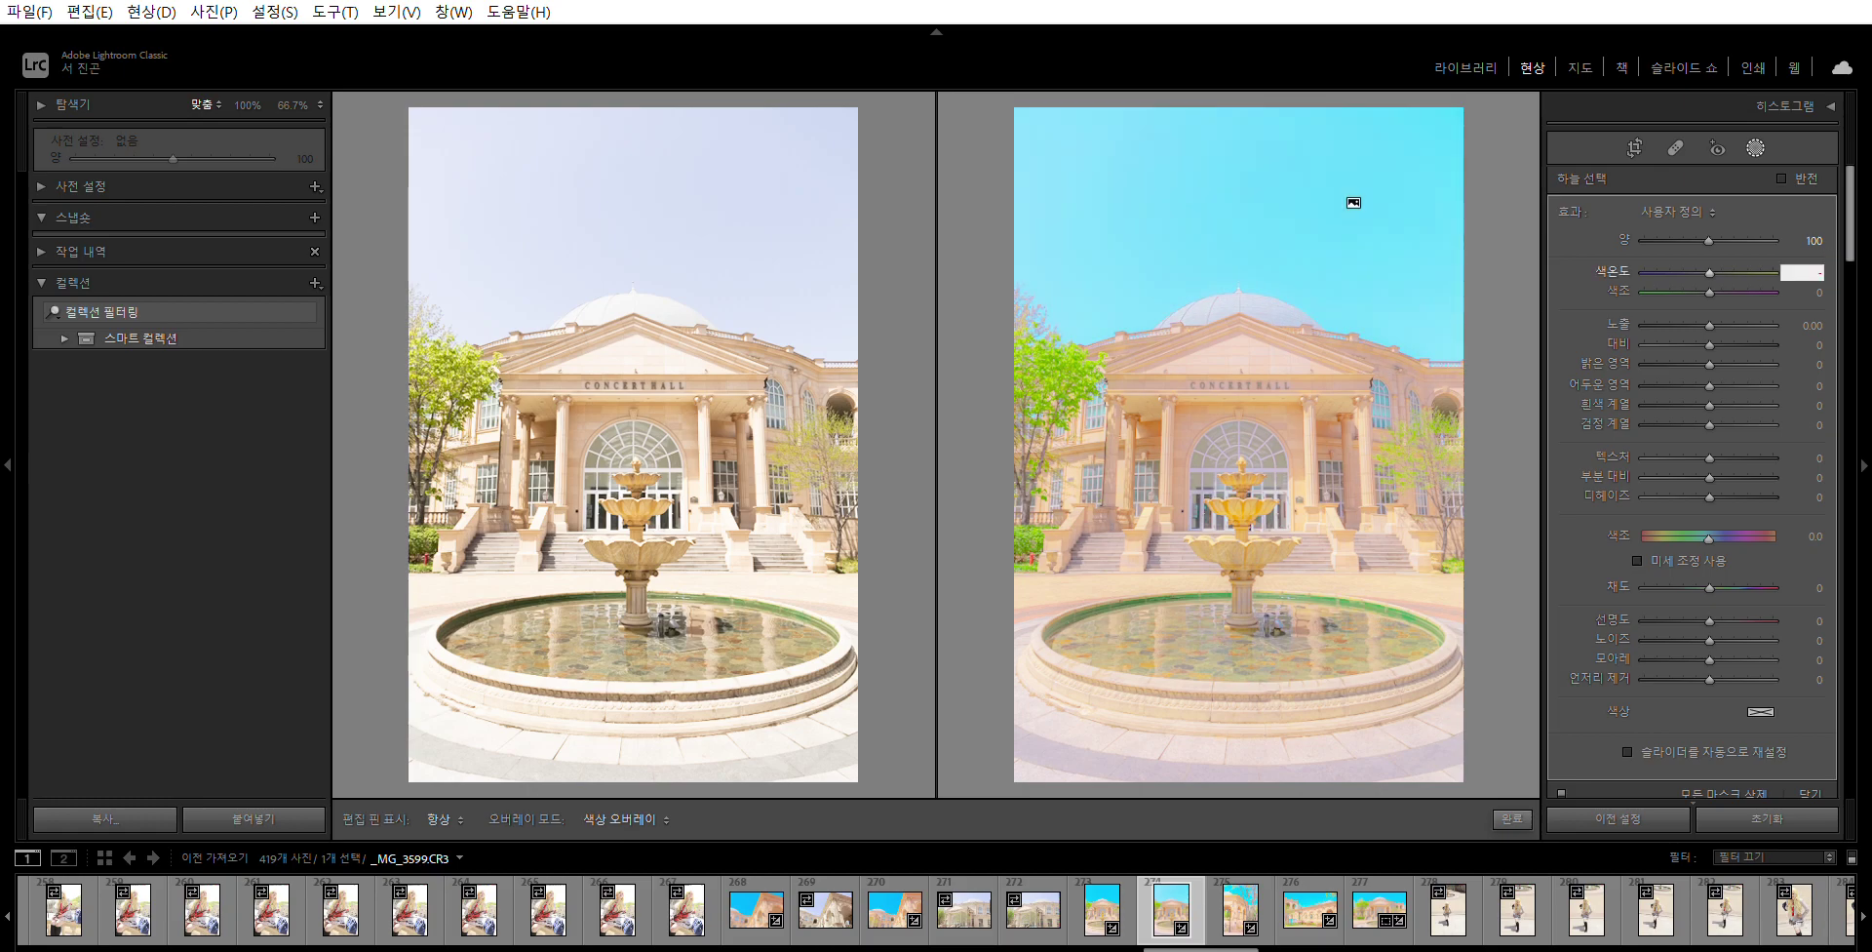
pyautogui.write('45')
pyautogui.press('Return')
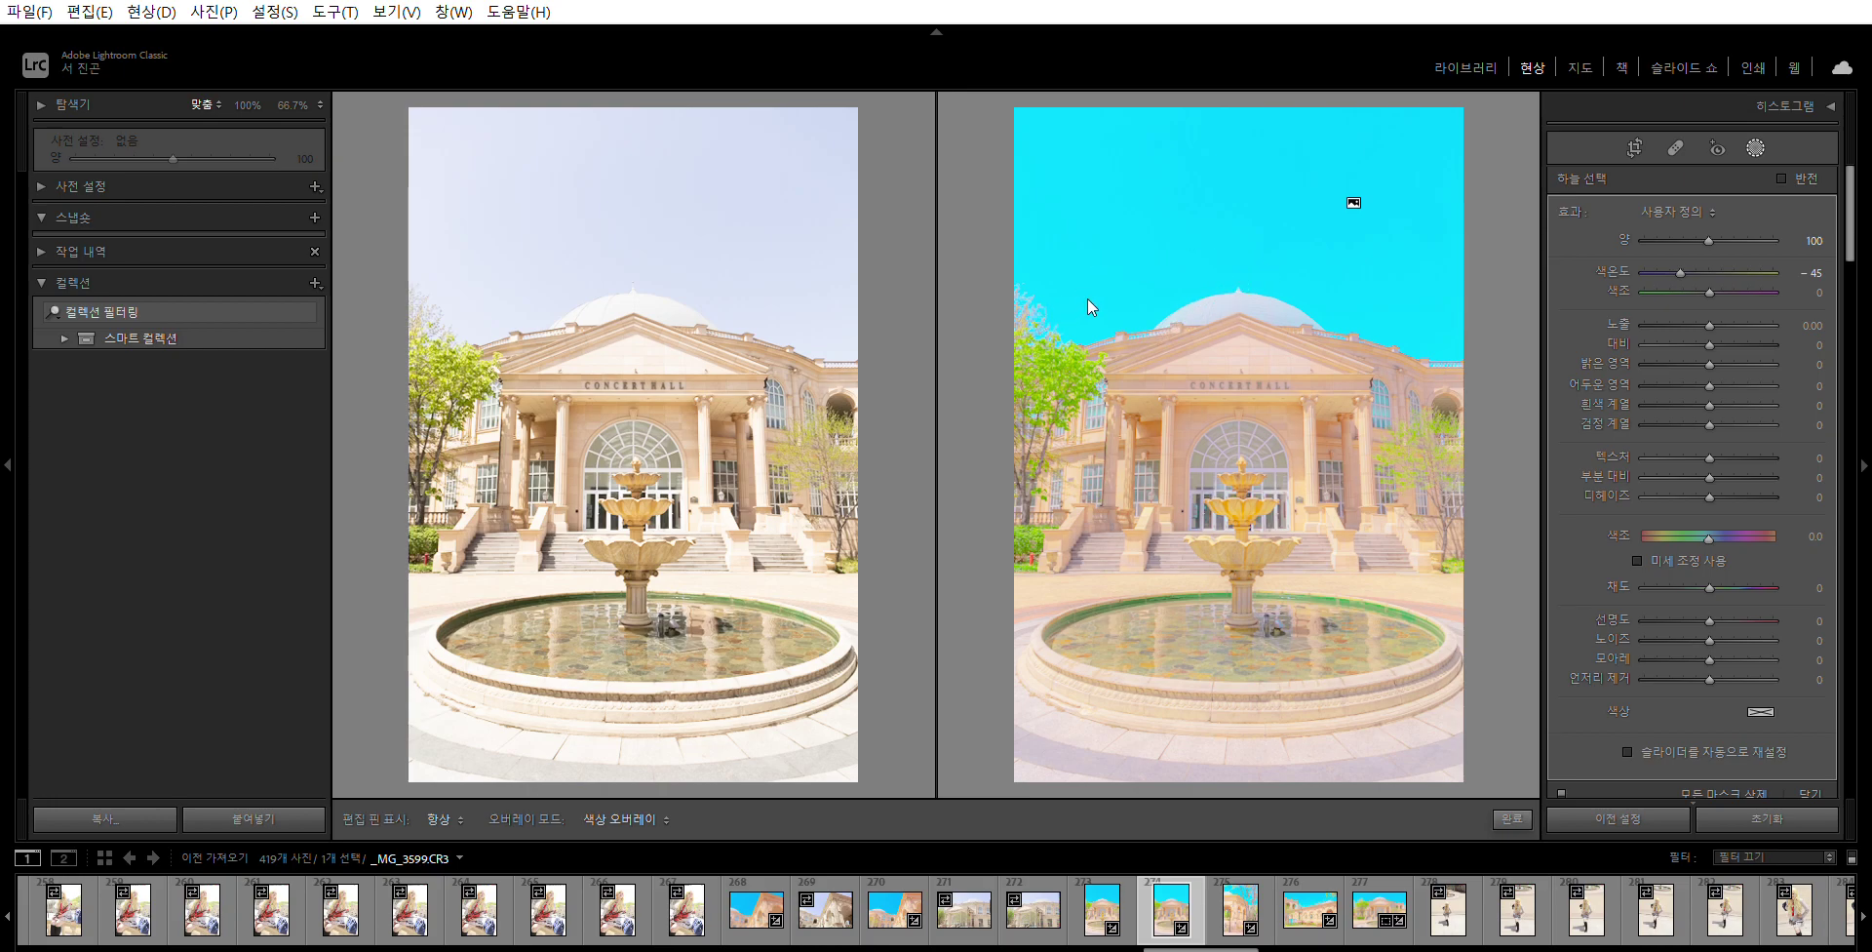
# - Raise the sky mask's exposure to 0.75
pyautogui.moveTo(1711, 301); pyautogui.dragTo(1728, 301)
pyautogui.click(1809, 325)
pyautogui.write('0.')
pyautogui.press('BackSpace')
pyautogui.press('BackSpace')
pyautogui.write('0.75')
pyautogui.press('Return')
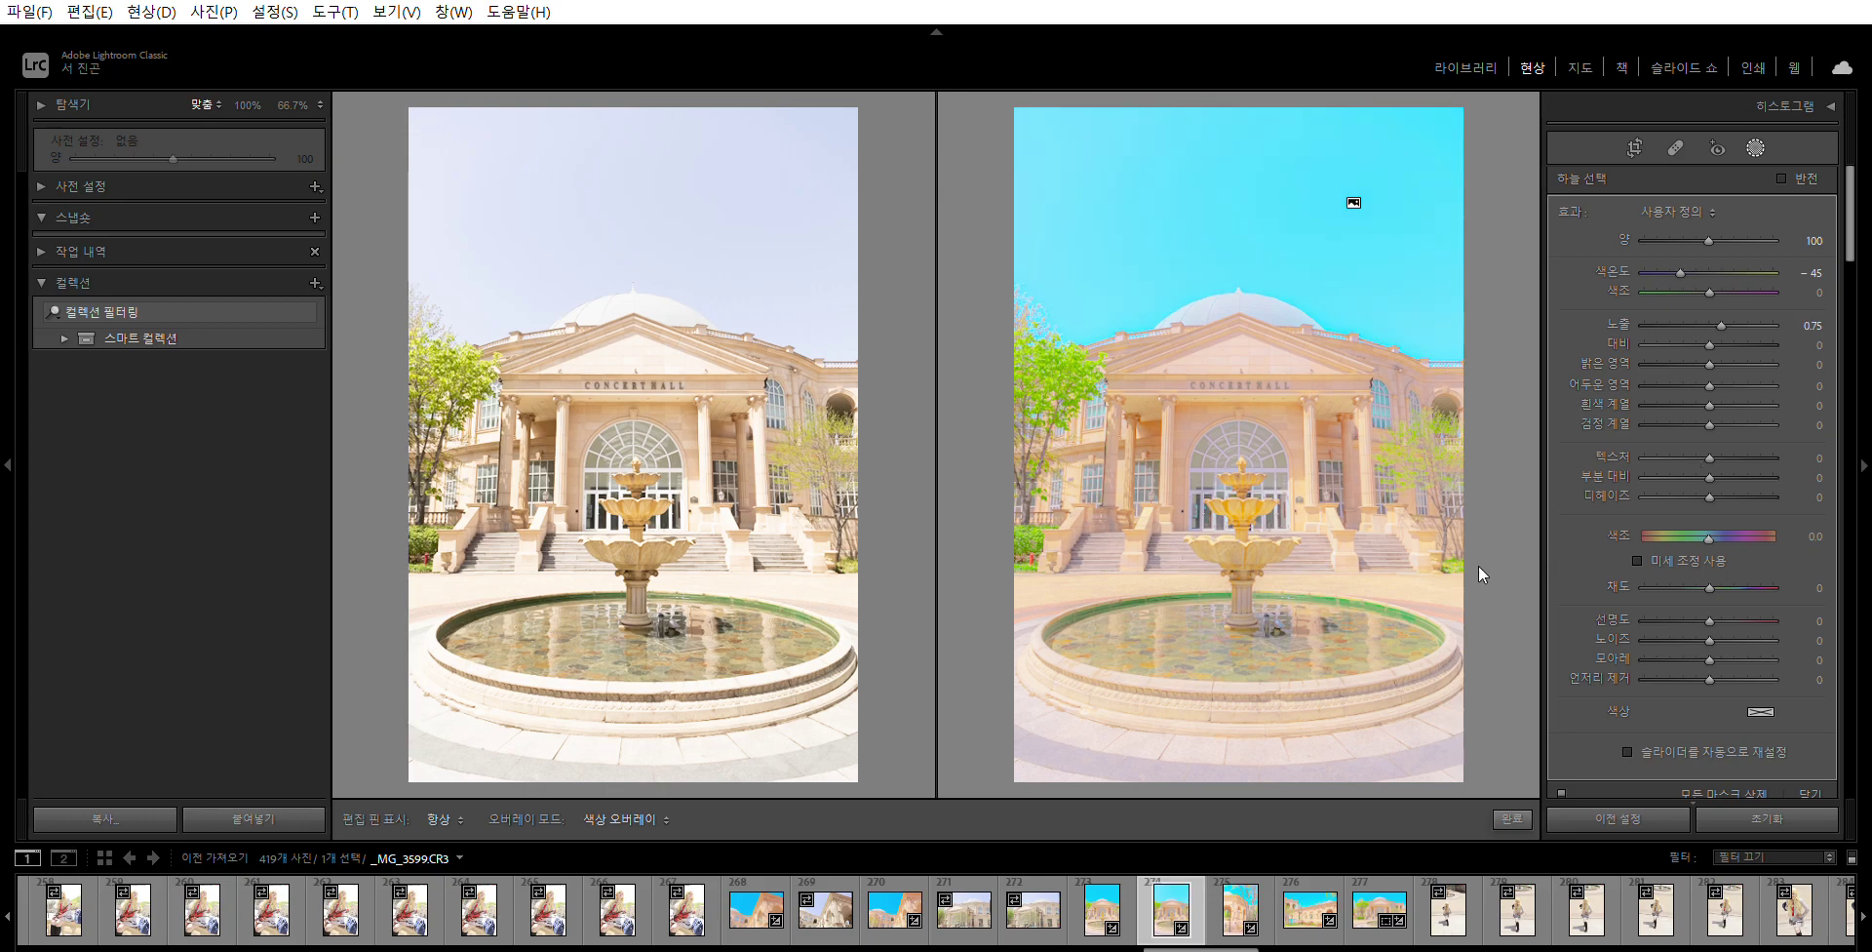
# - Lower the sky mask's contrast, highlights and shadows all to -100
pyautogui.moveTo(1709, 345); pyautogui.dragTo(1552, 344)
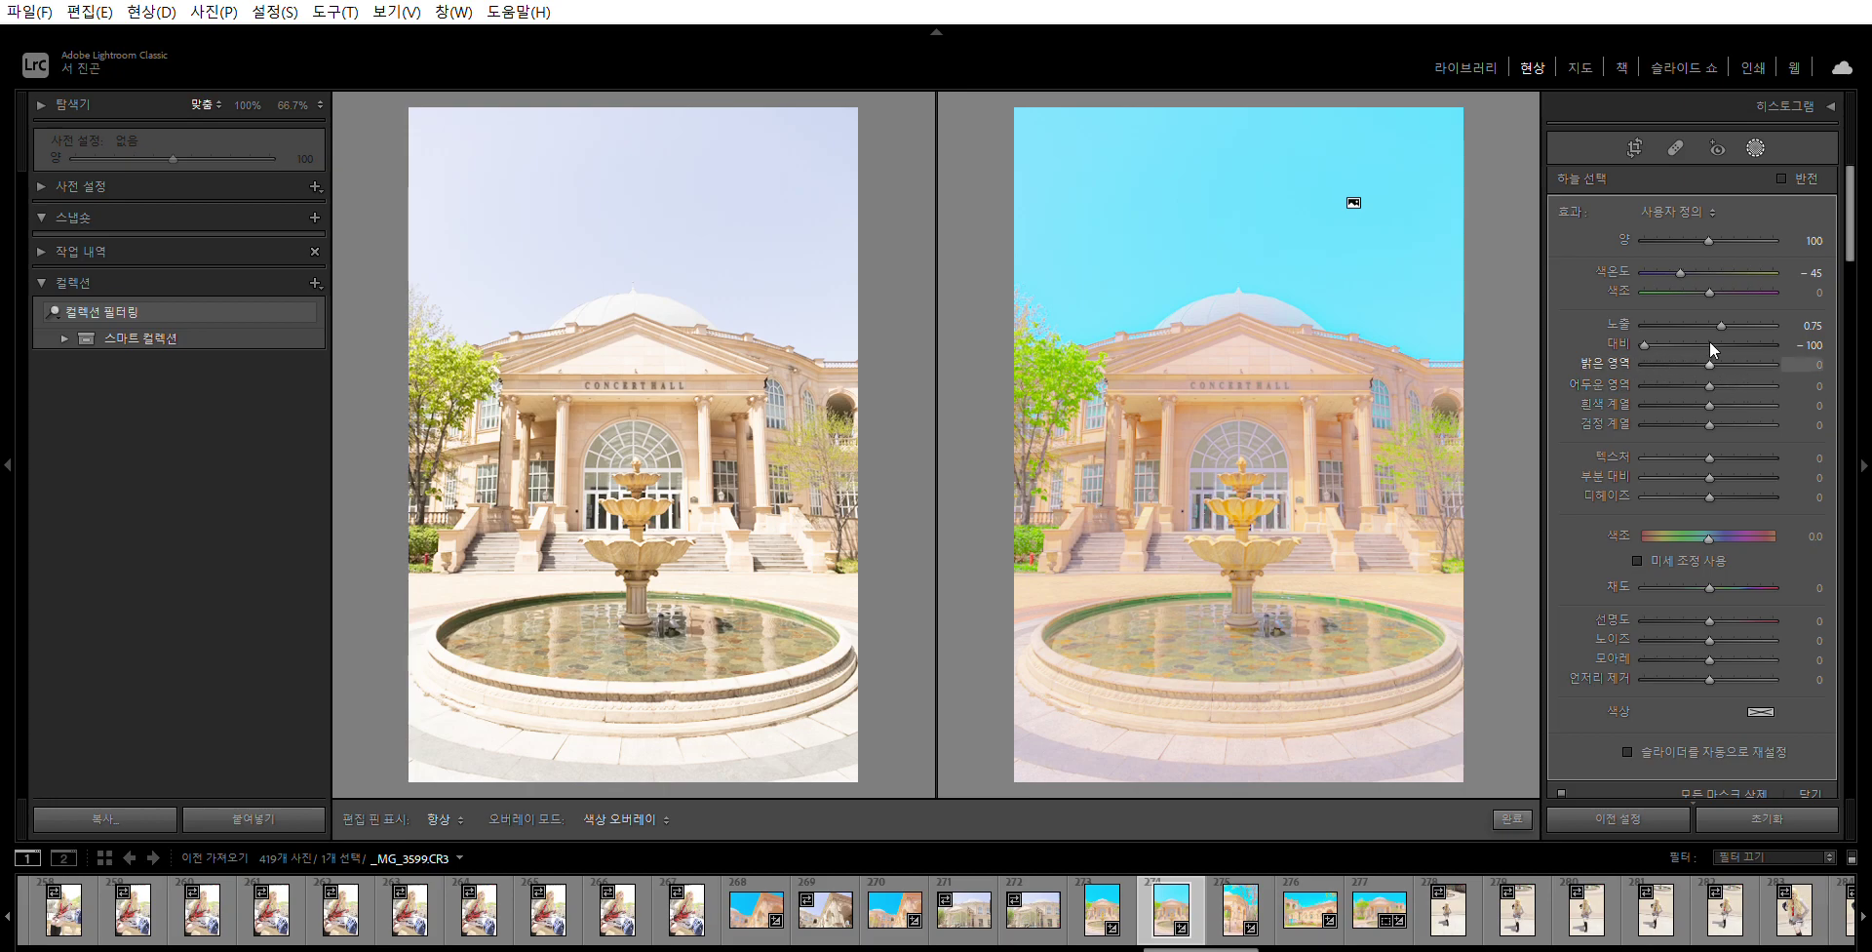
pyautogui.moveTo(1709, 364); pyautogui.dragTo(1561, 339)
pyautogui.moveTo(1710, 385); pyautogui.dragTo(1568, 361)
# - Set both the whites and the blacks of the sky mask to 20
pyautogui.click(1819, 405)
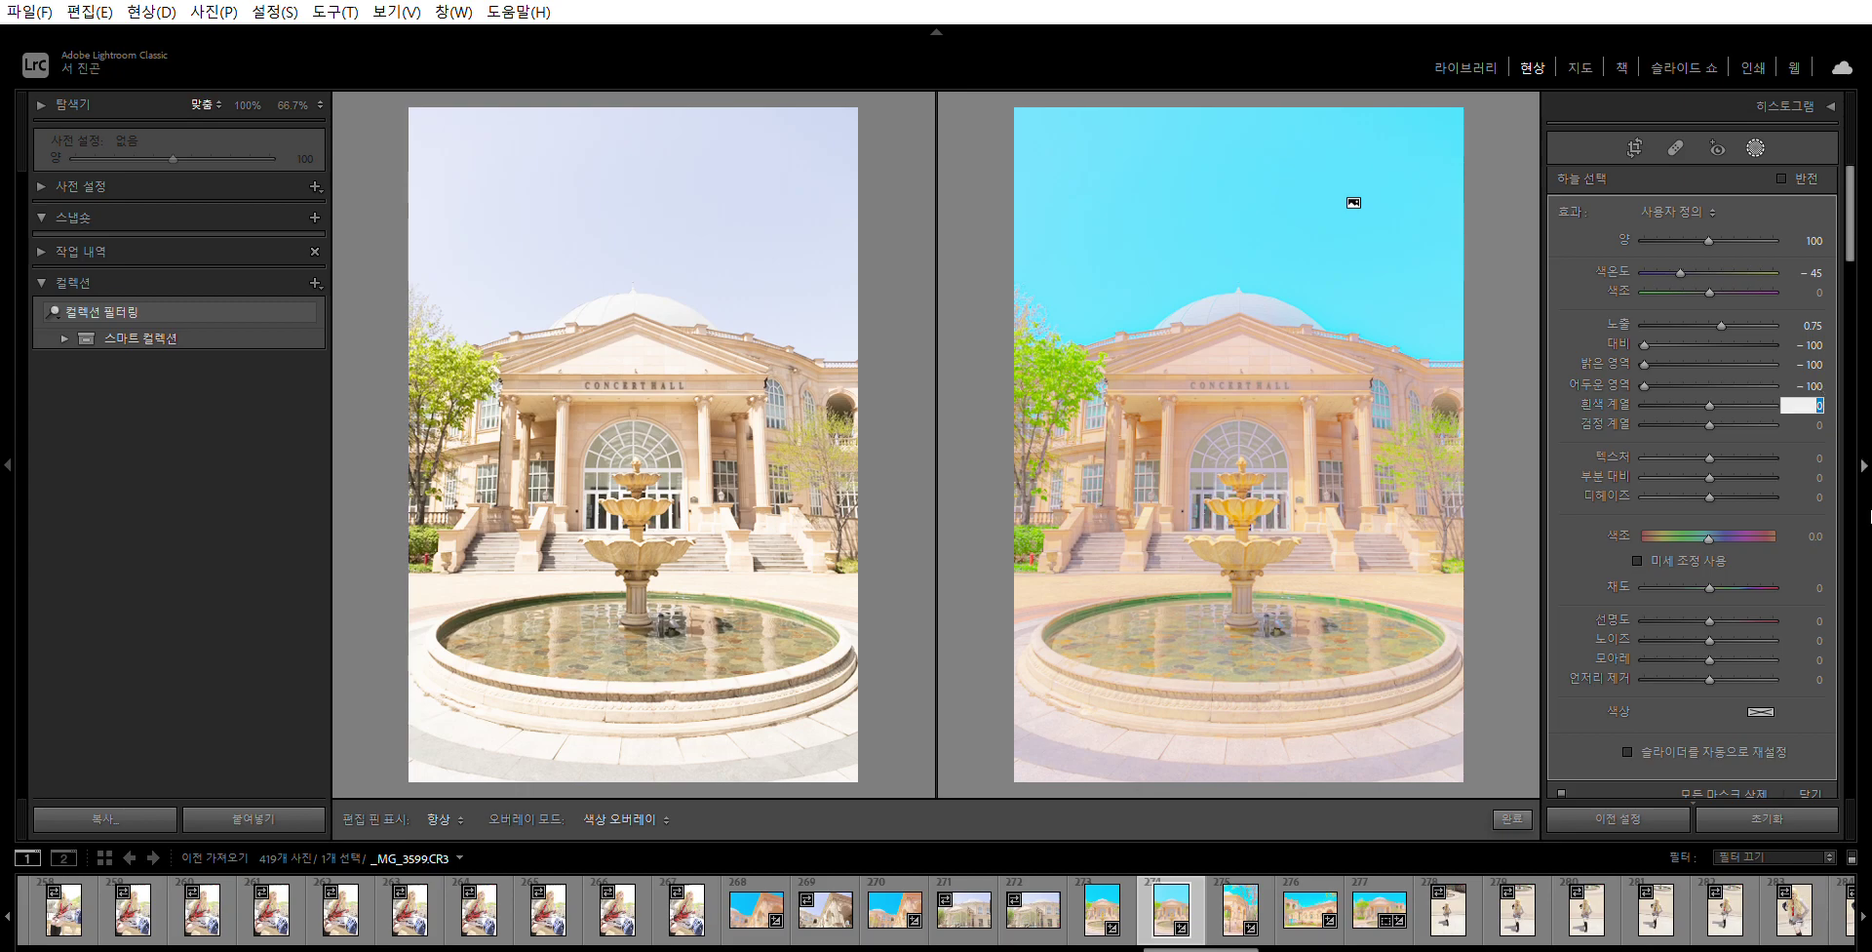
pyautogui.press('Return')
pyautogui.press('Tab')
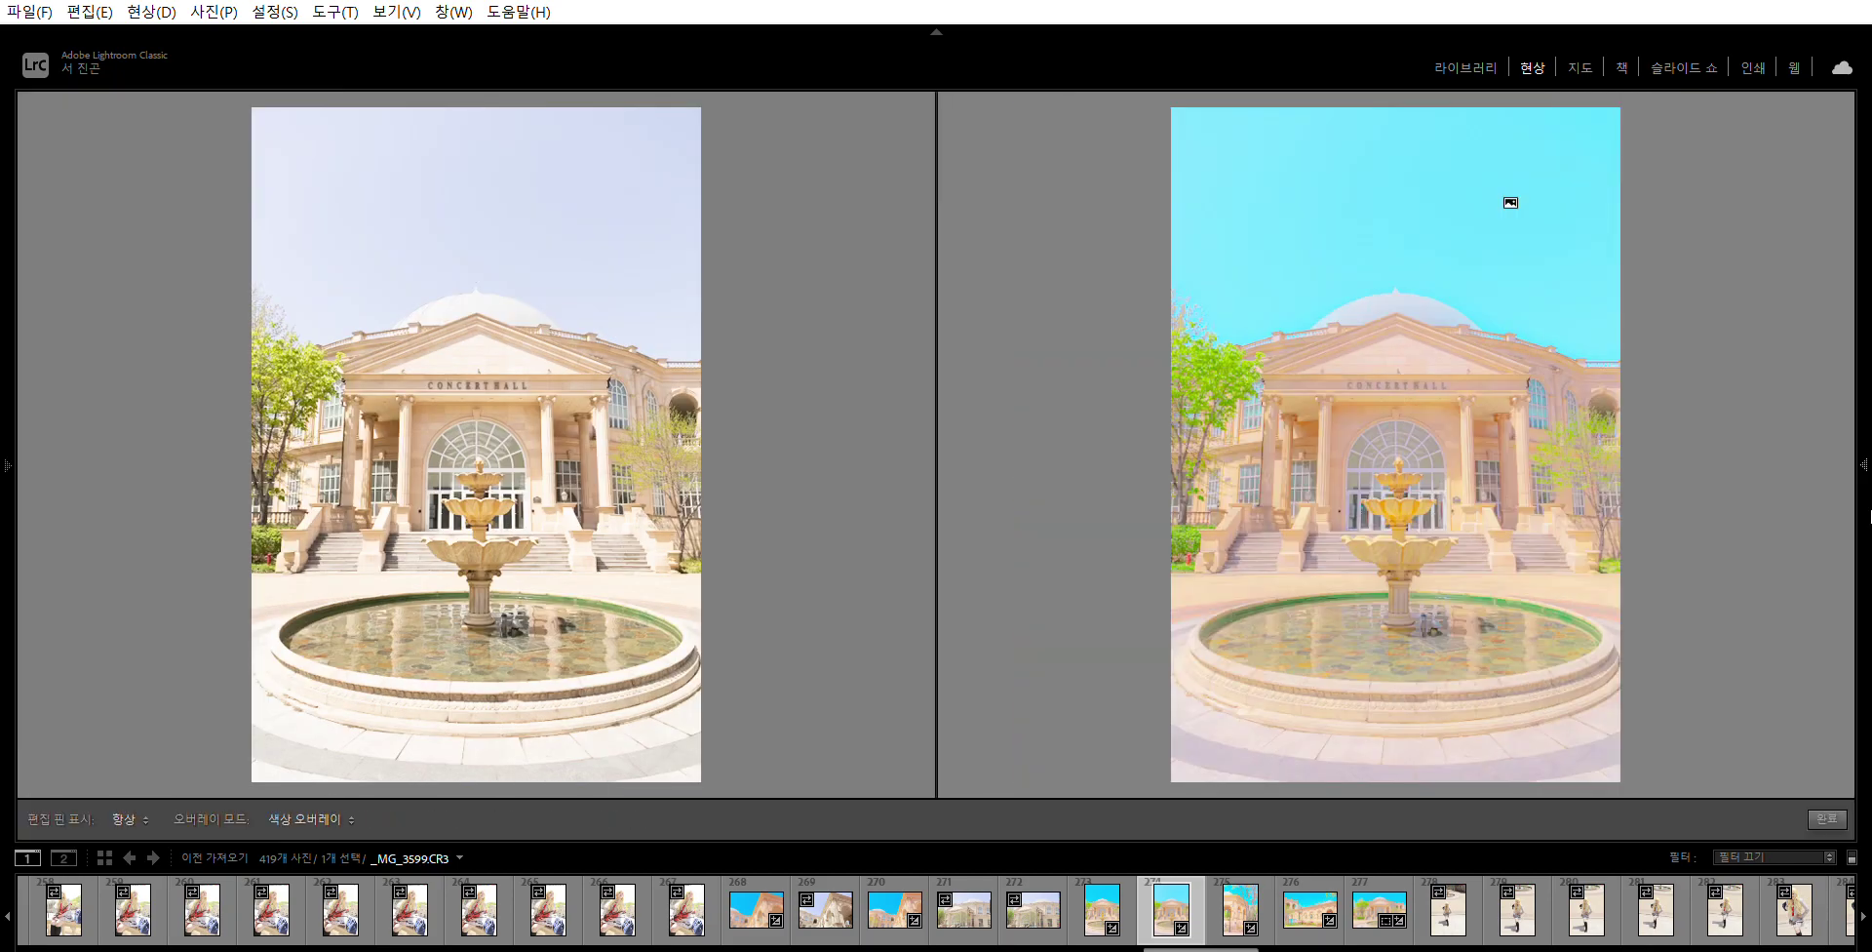
pyautogui.press('Tab')
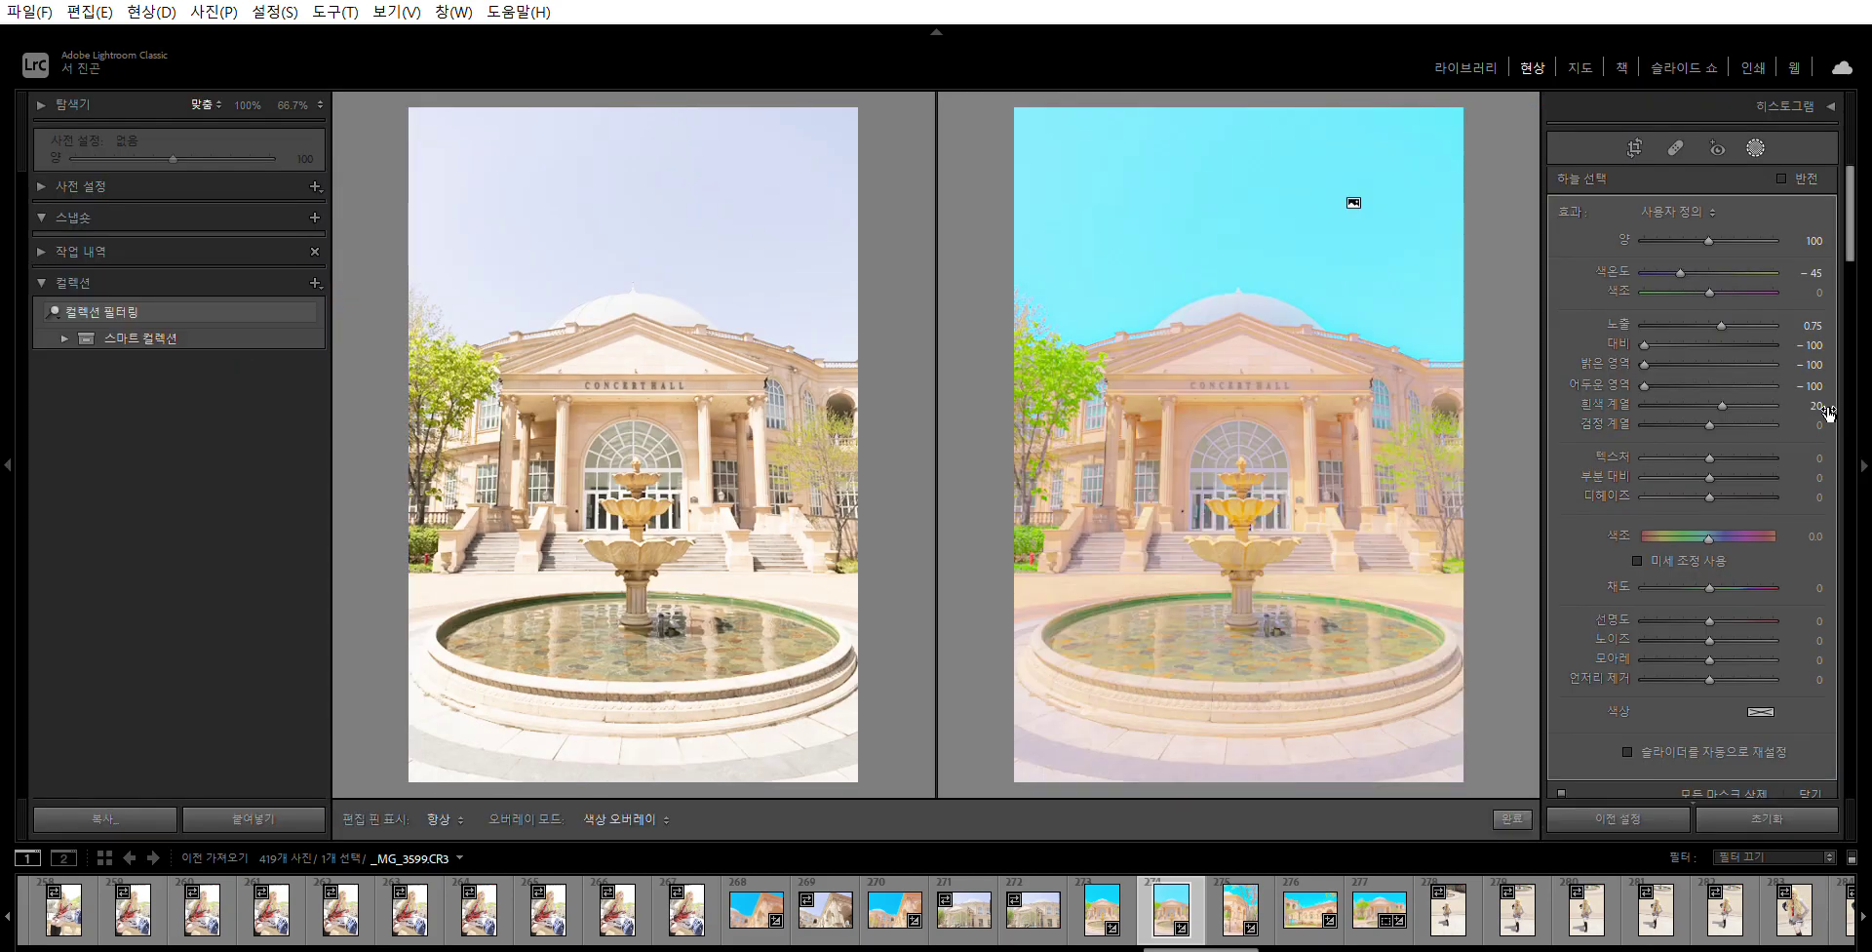
pyautogui.click(1814, 424)
pyautogui.write('20')
pyautogui.press('Return')
# - Raise the sky mask's texture to 100 and lower its clarity to -40
pyautogui.moveTo(1709, 457); pyautogui.dragTo(1788, 457)
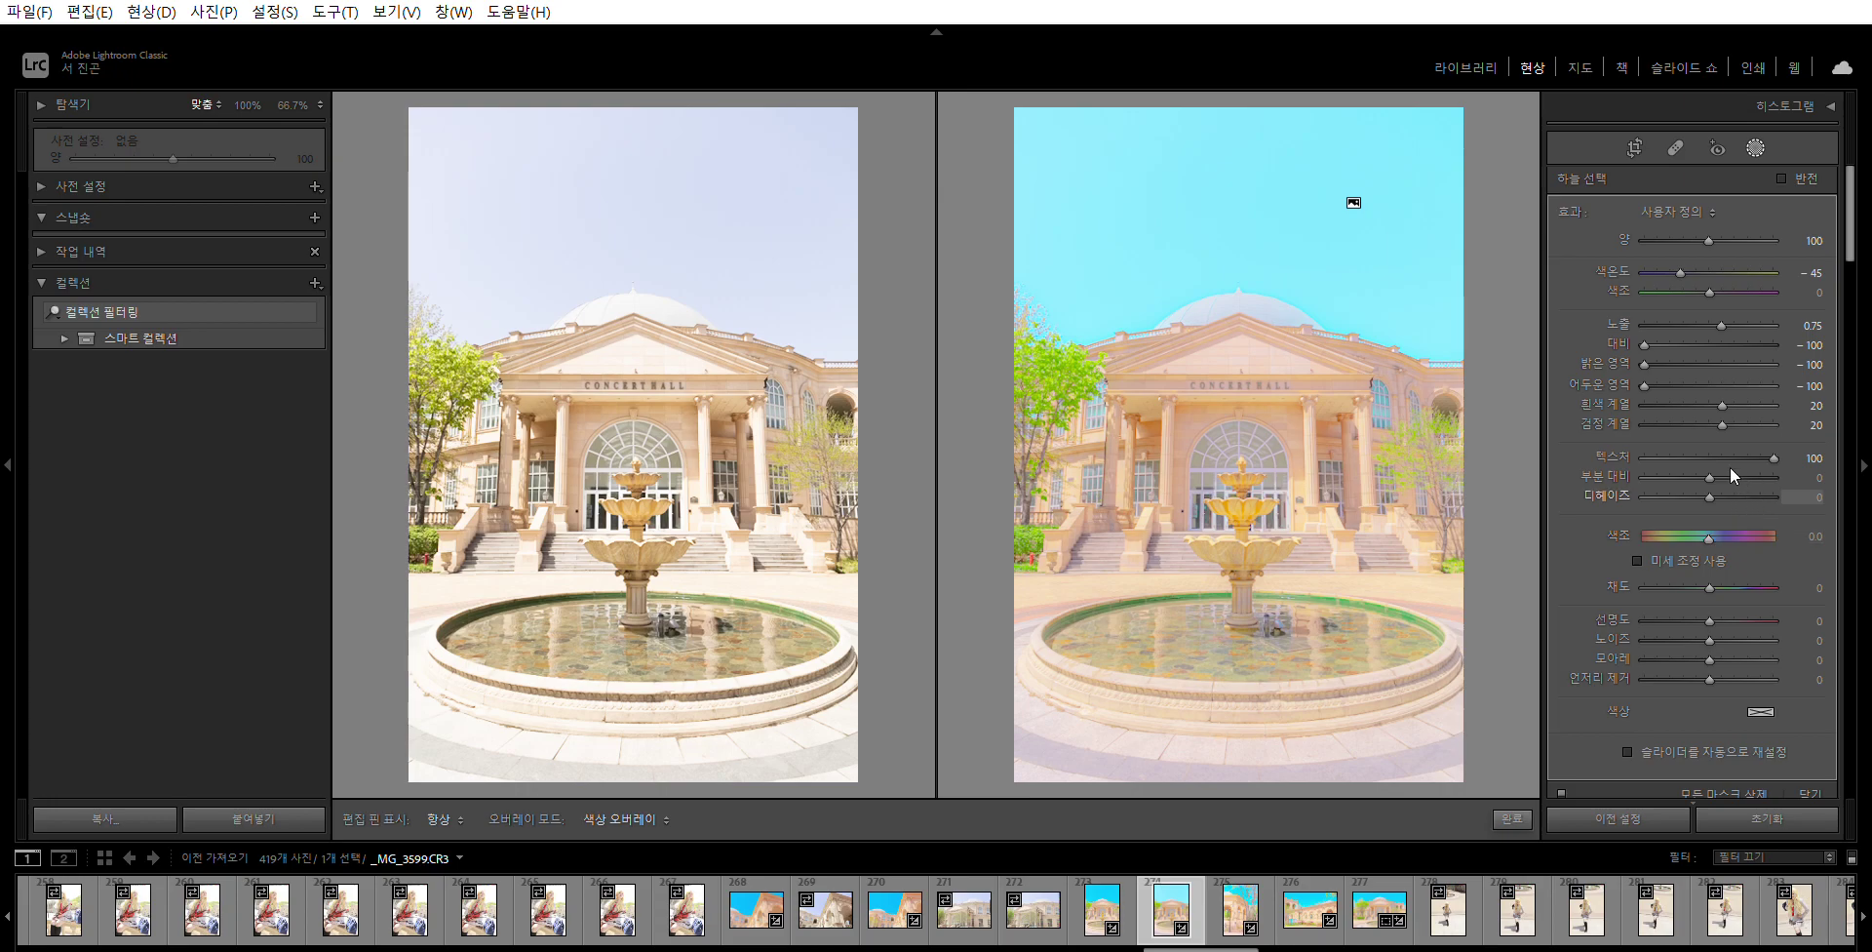
pyautogui.moveTo(1709, 455); pyautogui.dragTo(1677, 454)
pyautogui.click(1812, 477)
pyautogui.write('-40')
pyautogui.press('Return')
# - Raise the sky mask's saturation to 100, tint it with a blue color, and finish the masking
pyautogui.moveTo(1710, 566); pyautogui.dragTo(1869, 570)
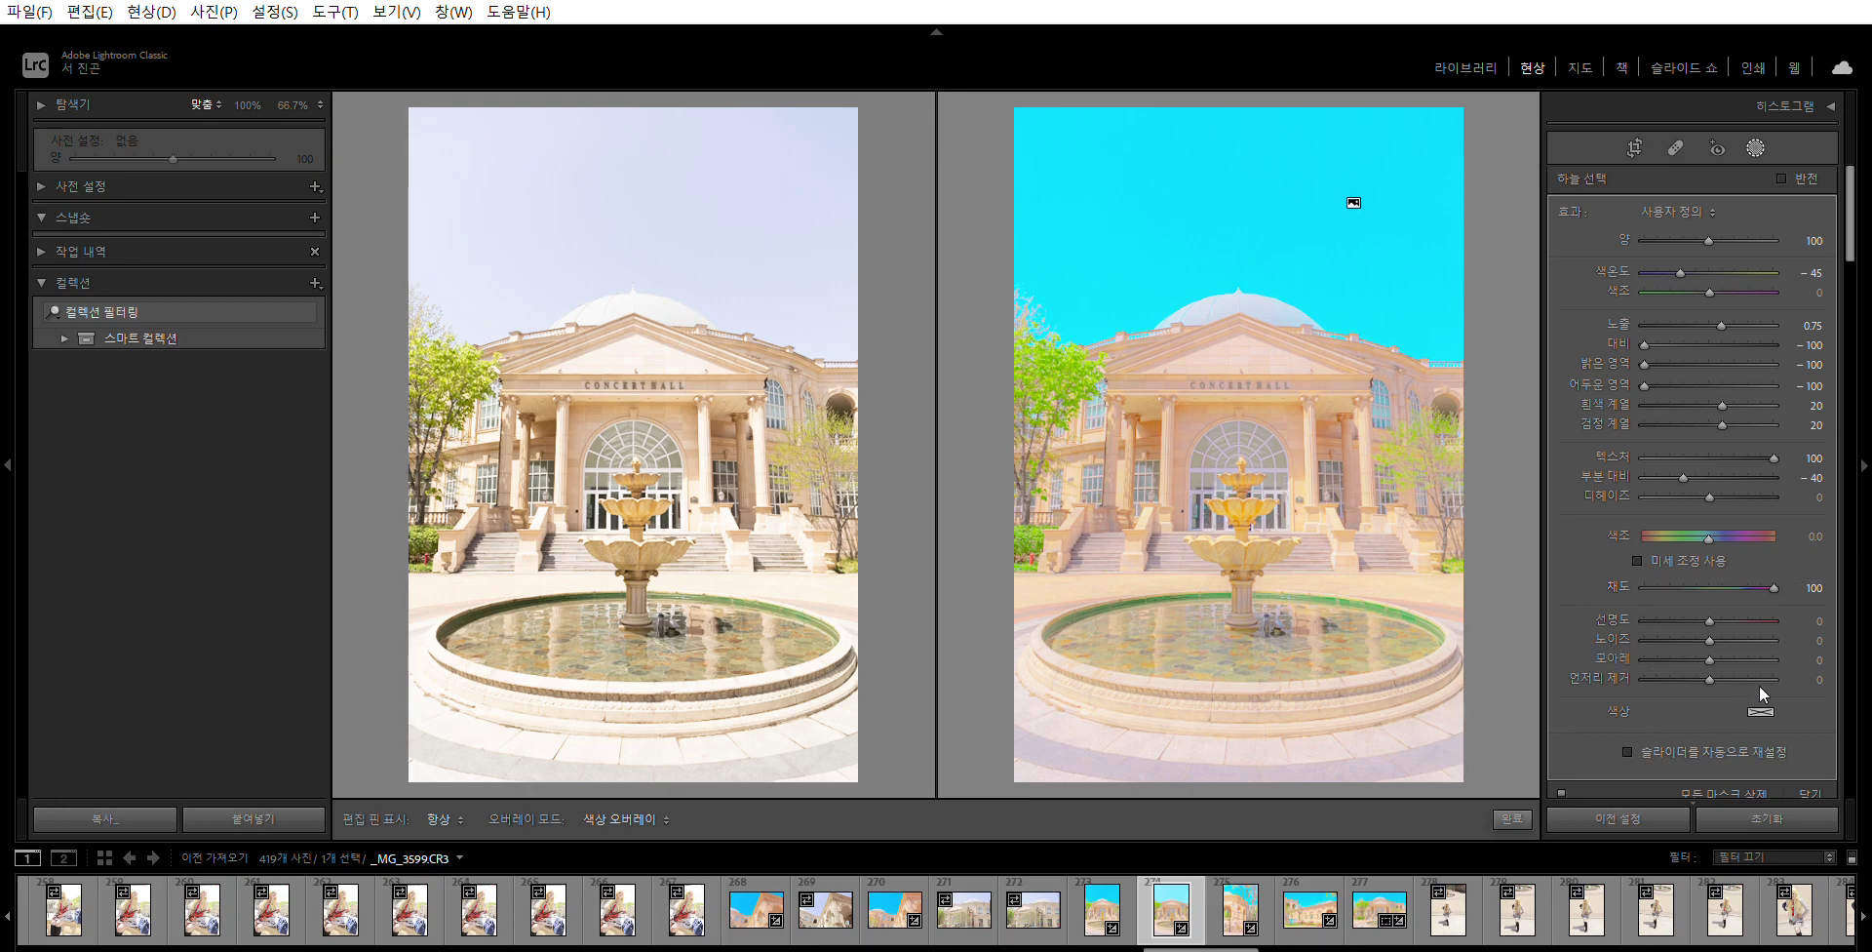
pyautogui.moveTo(1761, 711); pyautogui.dragTo(1583, 713)
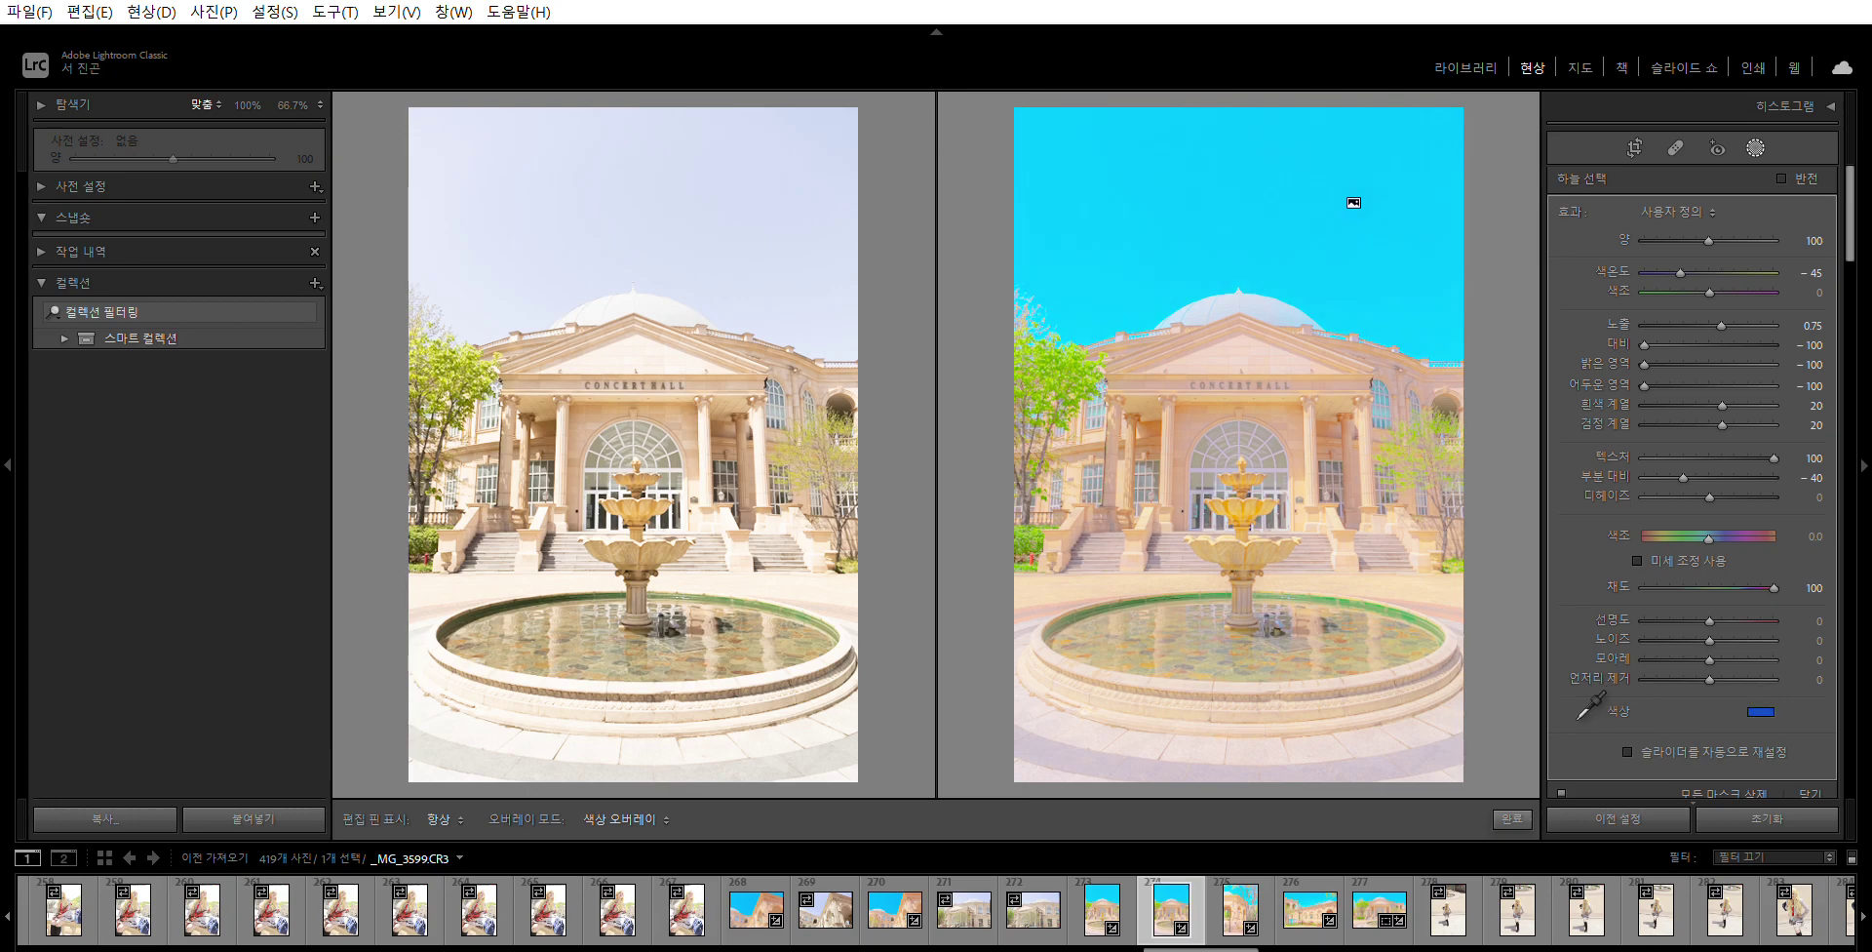
pyautogui.moveTo(1579, 714)
pyautogui.mouseDown()
pyautogui.moveTo(1529, 739)
pyautogui.moveTo(1564, 721)
pyautogui.moveTo(1541, 716)
pyautogui.moveTo(1556, 685)
pyautogui.moveTo(1577, 713)
pyautogui.mouseUp()
pyautogui.click(1513, 818)
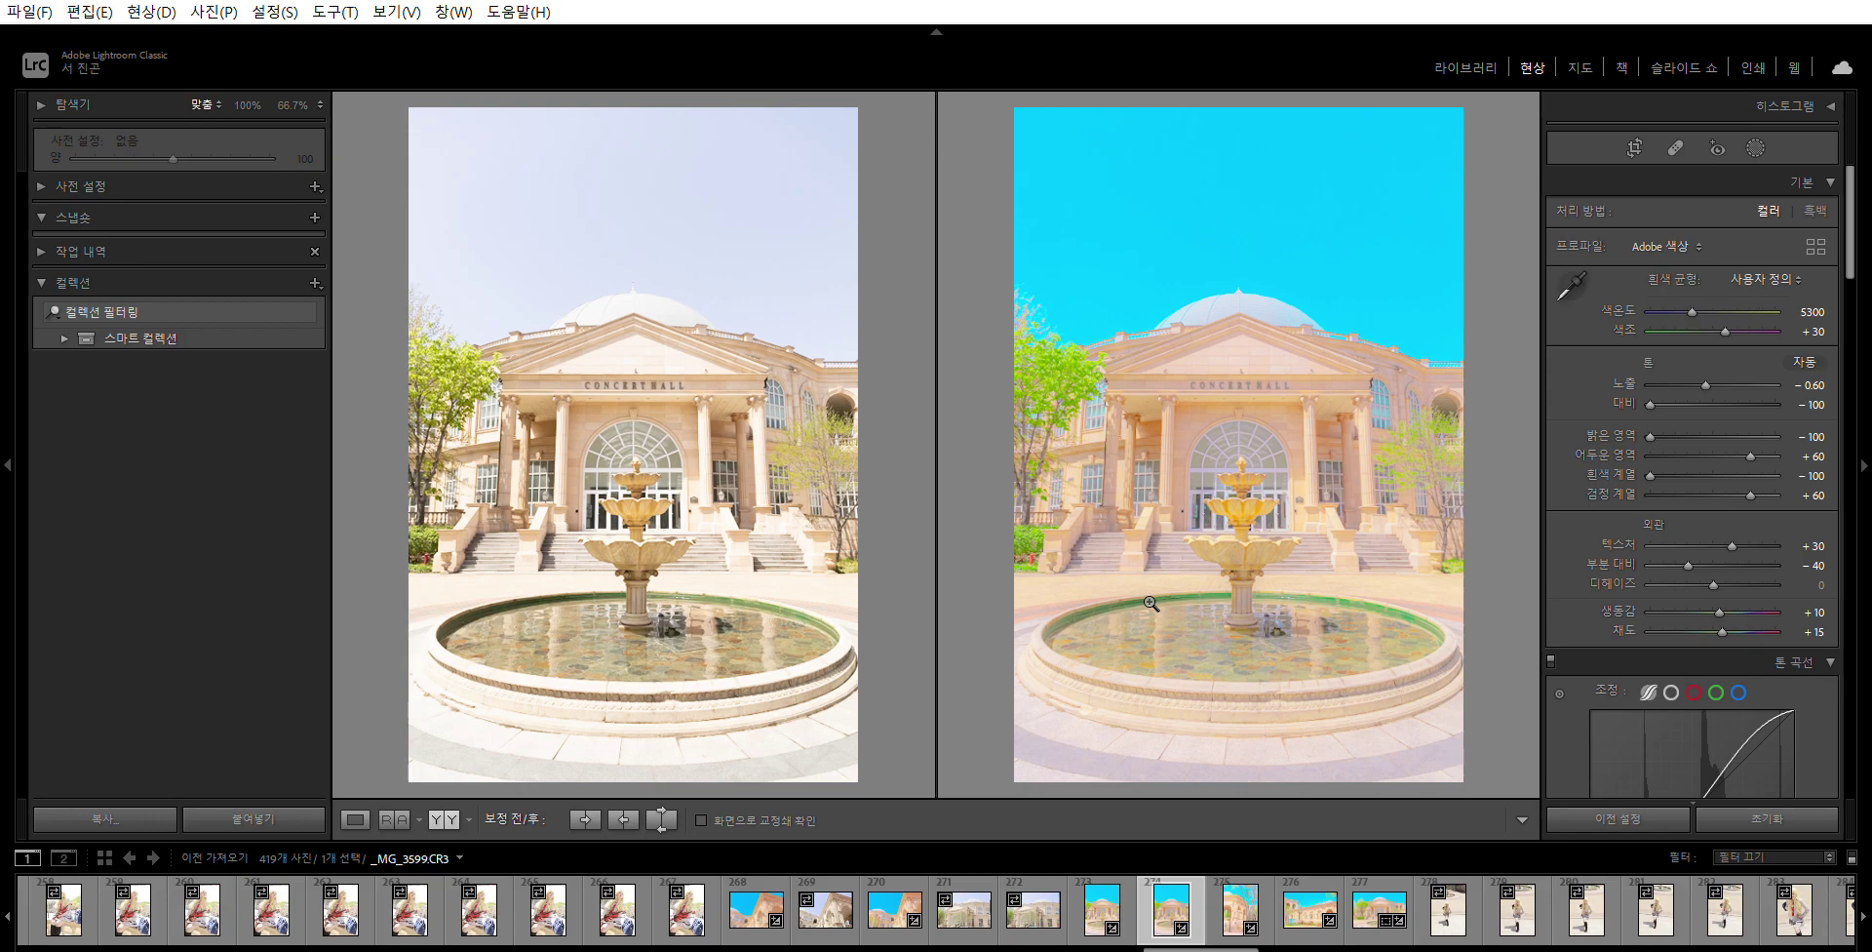
# - Add a linear gradient mask running diagonally from the photo's upper-right corner, set its exposure to 1, and finish the masking
pyautogui.click(1755, 147)
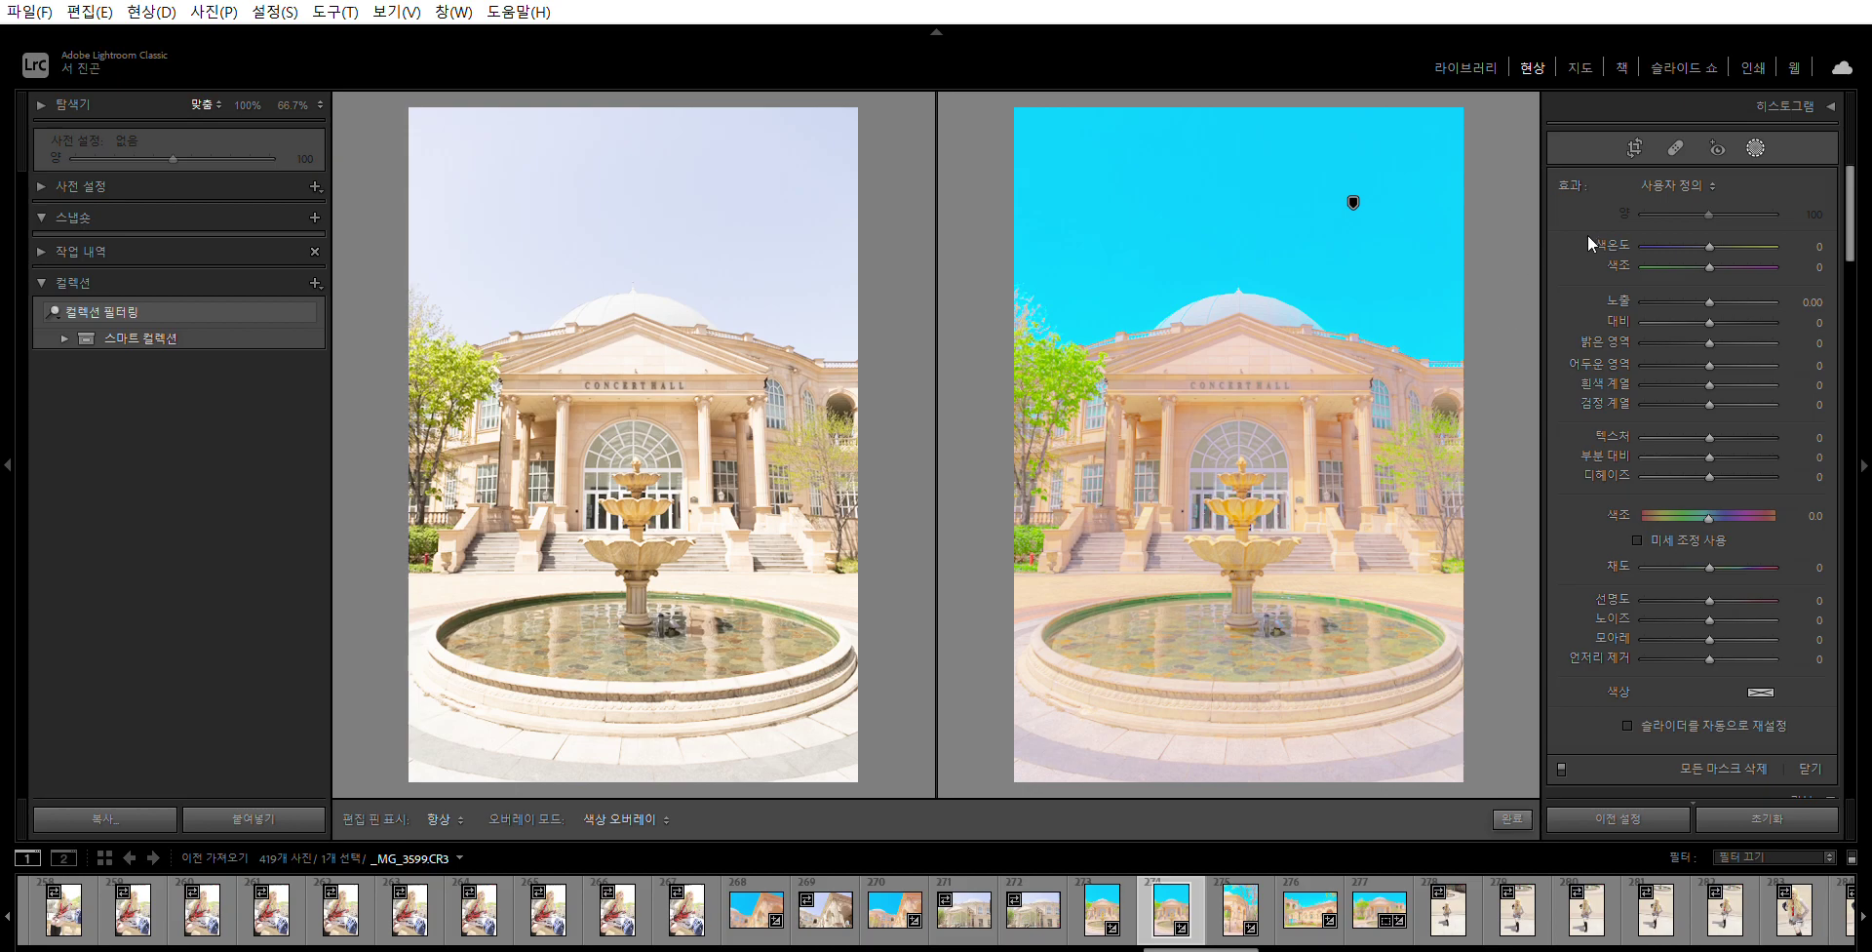
pyautogui.moveTo(1465, 94); pyautogui.dragTo(937, 513)
pyautogui.moveTo(1711, 308); pyautogui.dragTo(1736, 305)
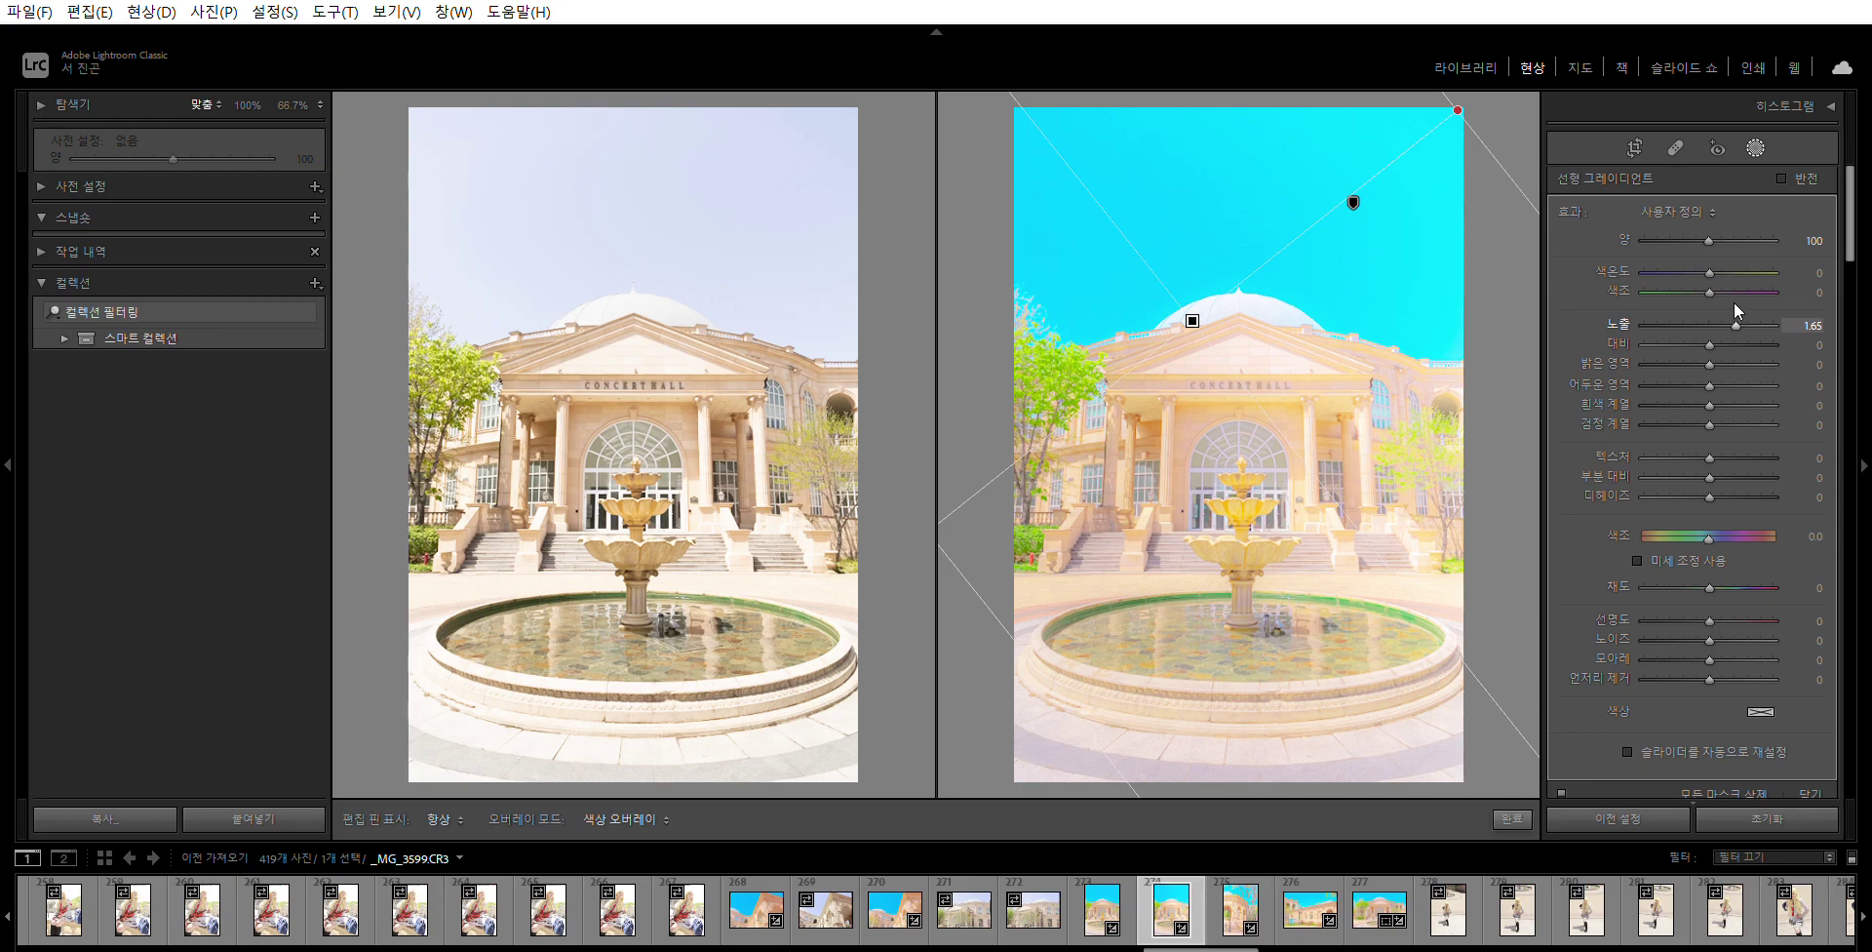
pyautogui.moveTo(1734, 304); pyautogui.dragTo(1729, 305)
pyautogui.click(1812, 324)
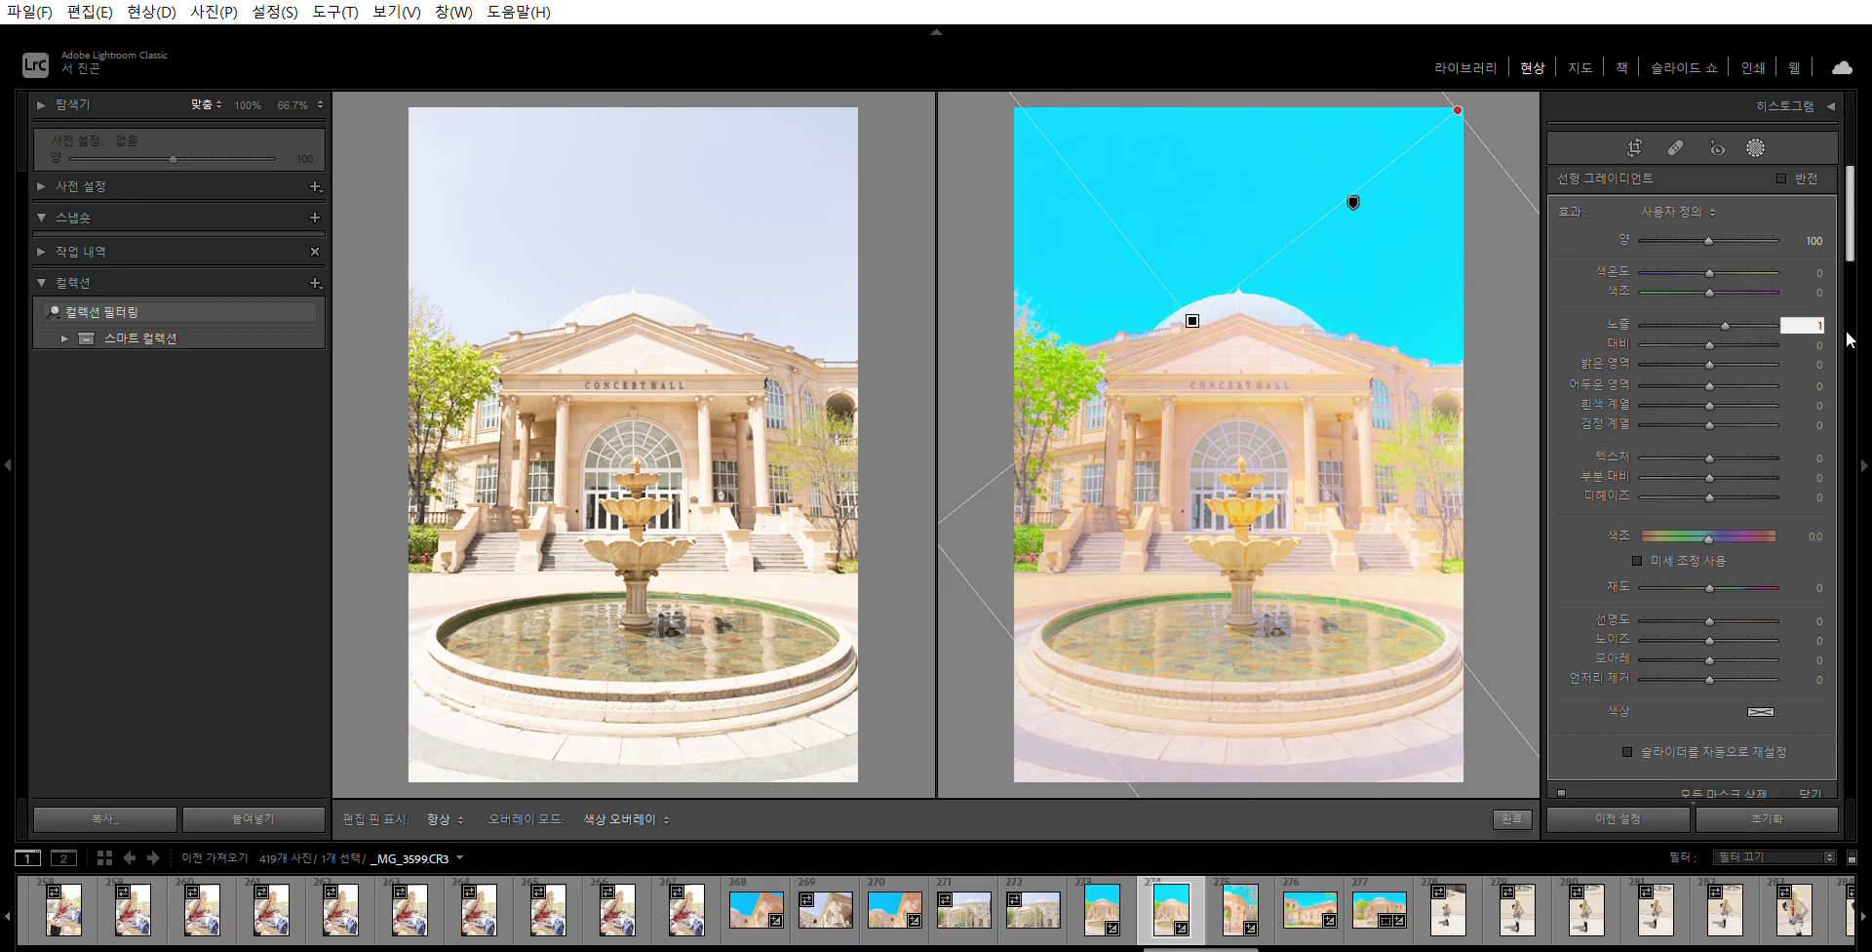
pyautogui.press('Return')
pyautogui.click(1510, 817)
pyautogui.moveTo(1354, 551); pyautogui.dragTo(1302, 372)
pyautogui.click(1302, 372)
pyautogui.click(1295, 371)
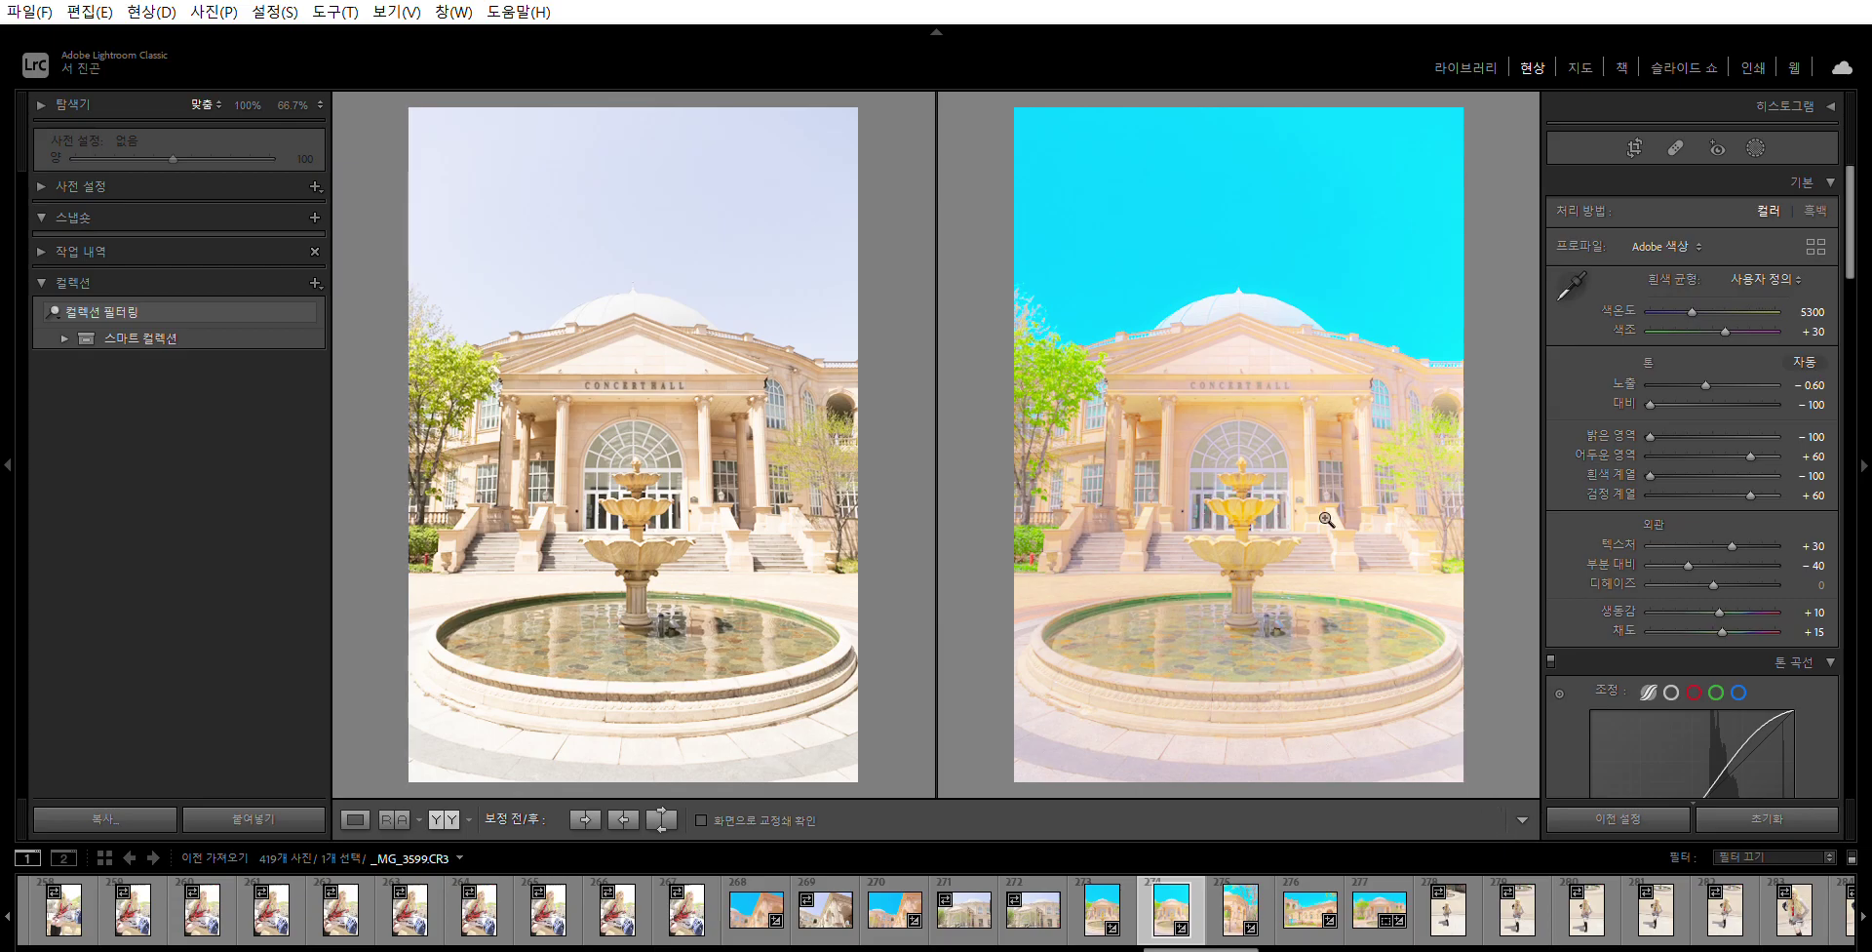
pyautogui.click(1118, 648)
pyautogui.click(1201, 642)
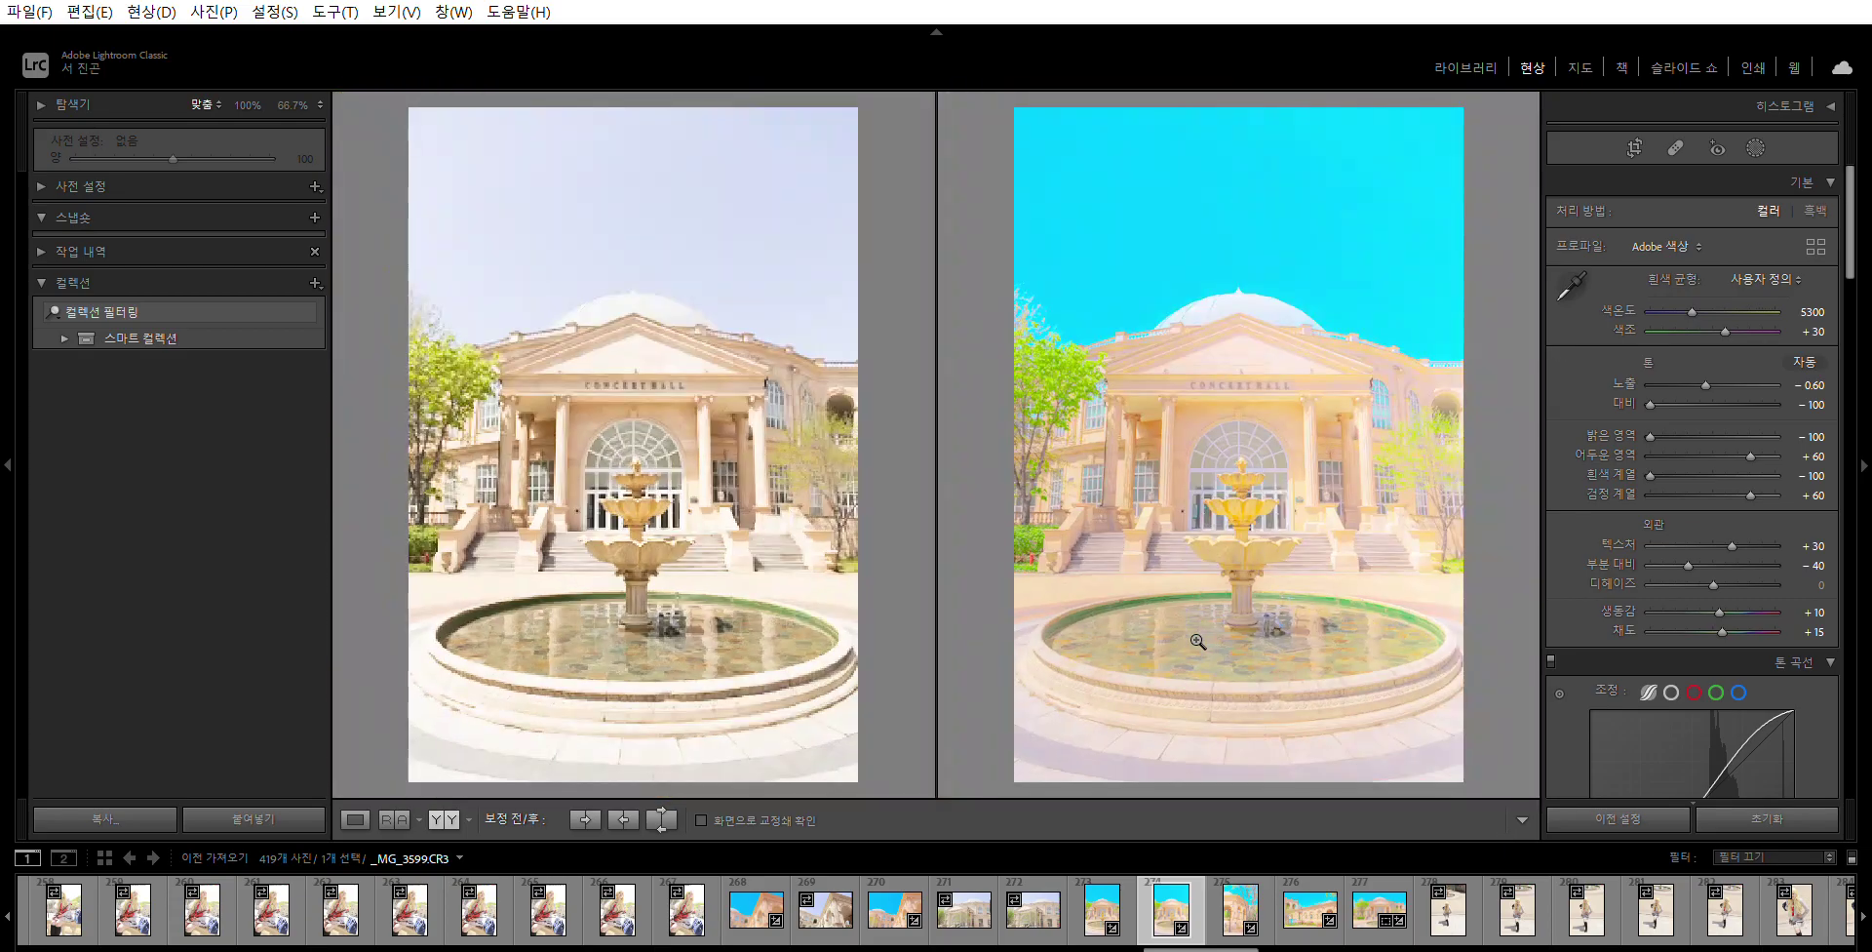
# - In a single enlarged view of the photo, paint a new brush mask over the water in the fountain pool's left part
pyautogui.click(354, 813)
pyautogui.click(858, 645)
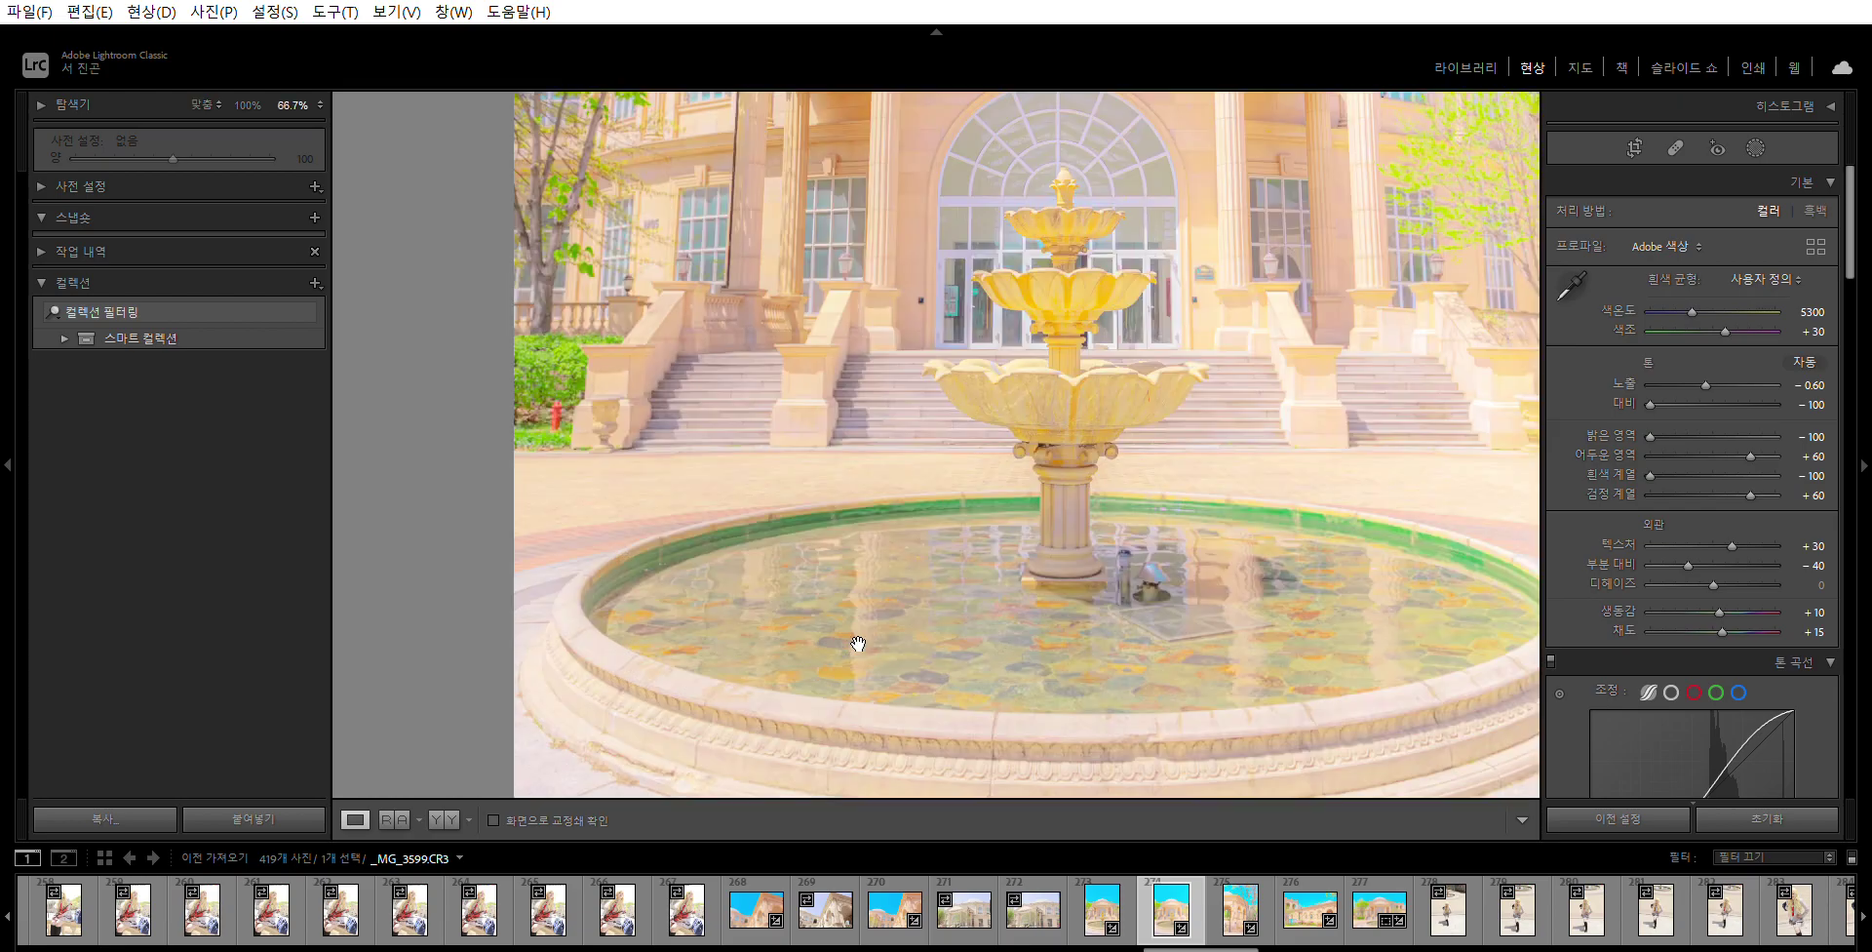
pyautogui.moveTo(911, 639); pyautogui.dragTo(1058, 613)
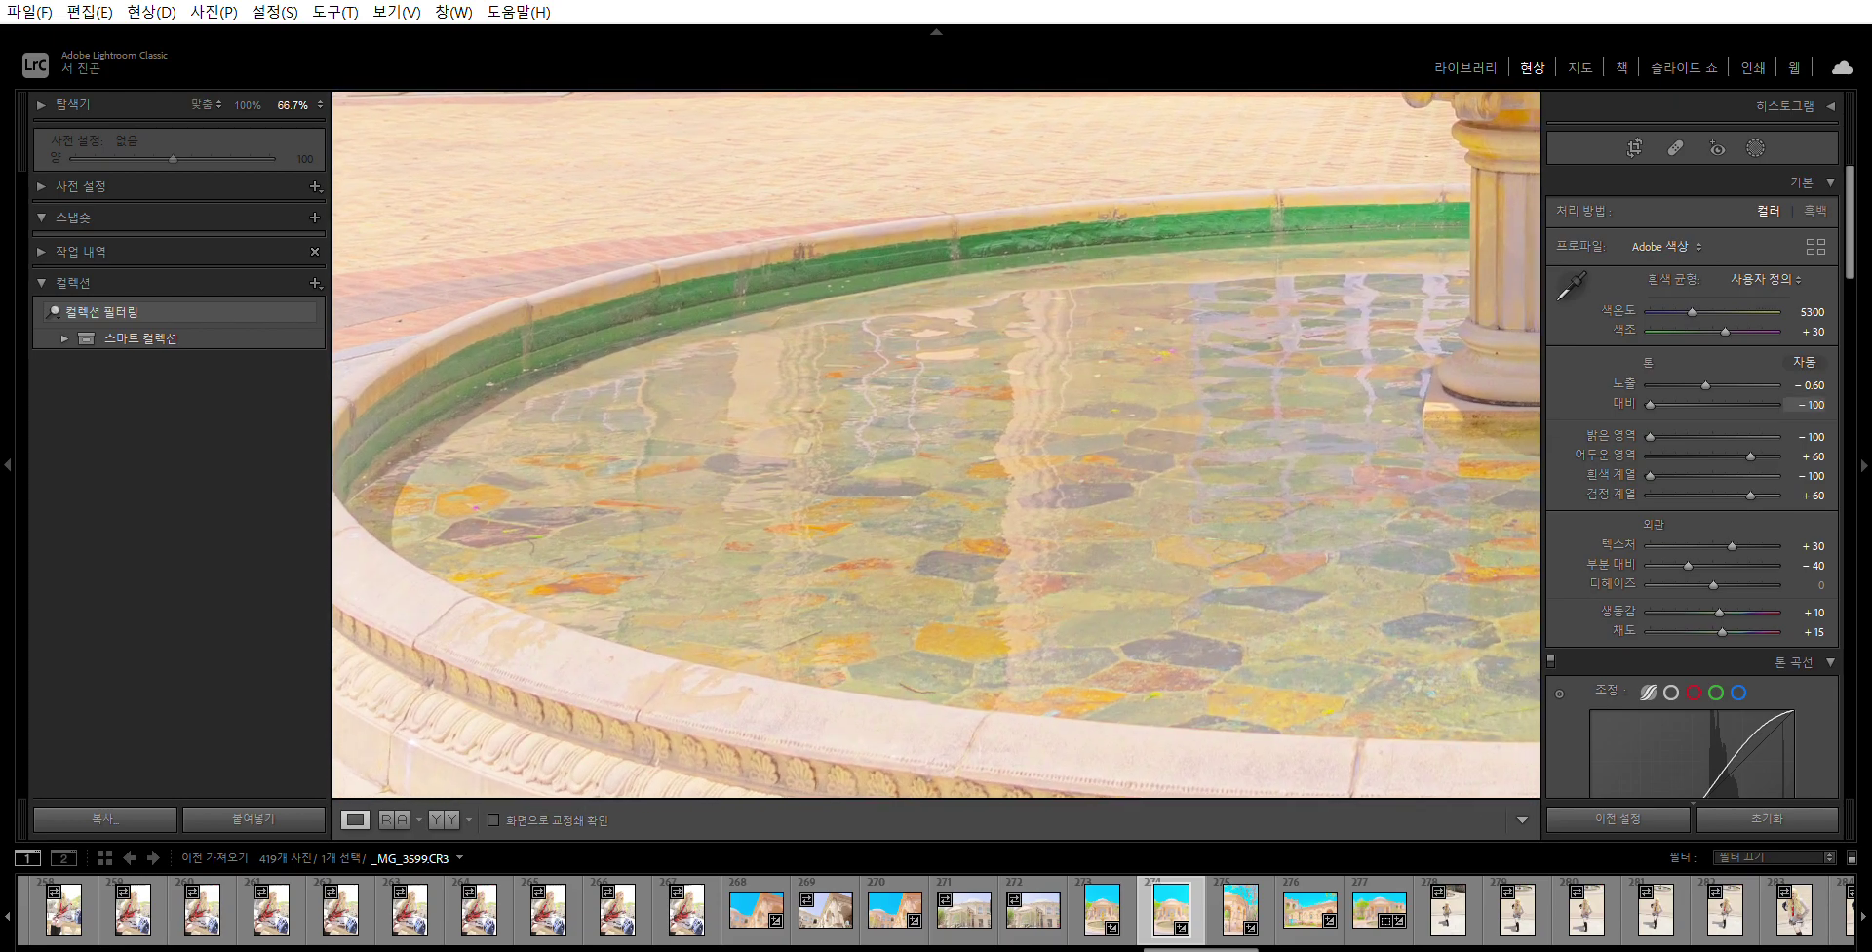
pyautogui.click(1756, 146)
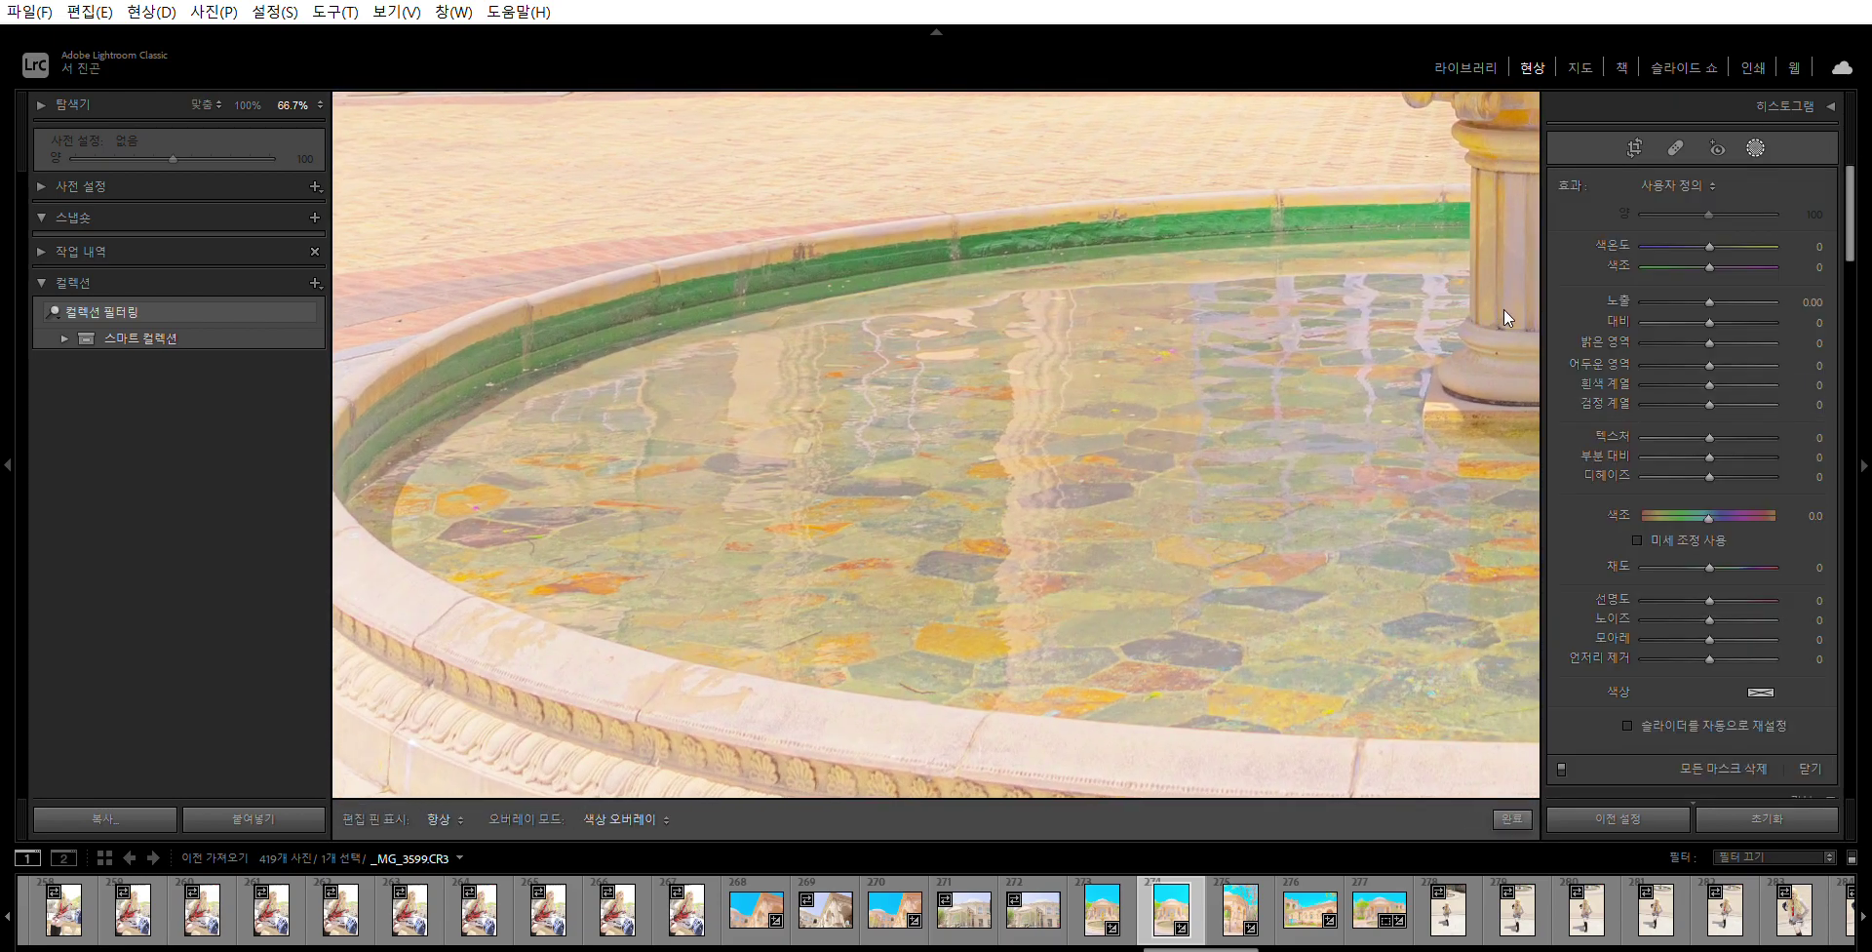
pyautogui.press('k')
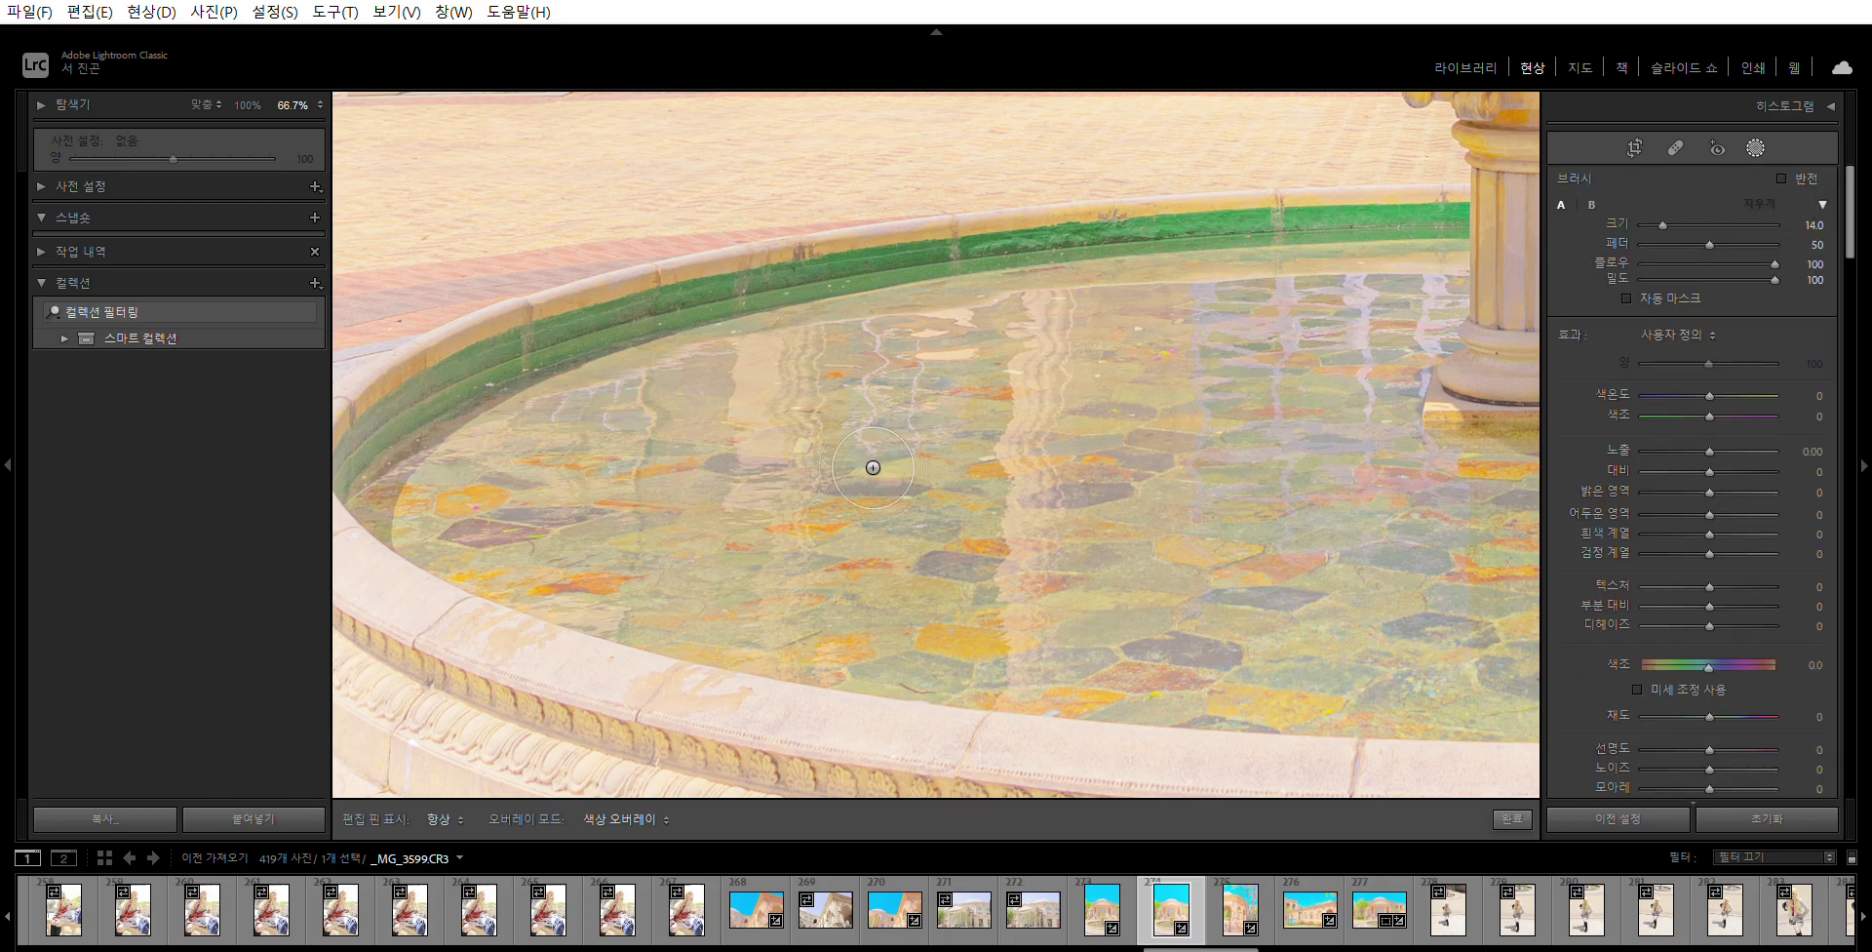
pyautogui.click(798, 368)
pyautogui.moveTo(798, 369)
pyautogui.mouseDown()
pyautogui.moveTo(1170, 312)
pyautogui.moveTo(1443, 312)
pyautogui.moveTo(825, 427)
pyautogui.moveTo(878, 385)
pyautogui.moveTo(702, 390)
pyautogui.moveTo(488, 458)
pyautogui.moveTo(484, 552)
pyautogui.moveTo(902, 644)
pyautogui.moveTo(1307, 658)
pyautogui.moveTo(1554, 732)
pyautogui.moveTo(1204, 673)
pyautogui.moveTo(624, 448)
pyautogui.moveTo(800, 507)
pyautogui.moveTo(947, 592)
pyautogui.moveTo(600, 507)
pyautogui.moveTo(1385, 458)
pyautogui.moveTo(1443, 410)
pyautogui.moveTo(1251, 504)
pyautogui.moveTo(1560, 507)
pyautogui.moveTo(1537, 600)
pyautogui.moveTo(1550, 660)
pyautogui.mouseUp()
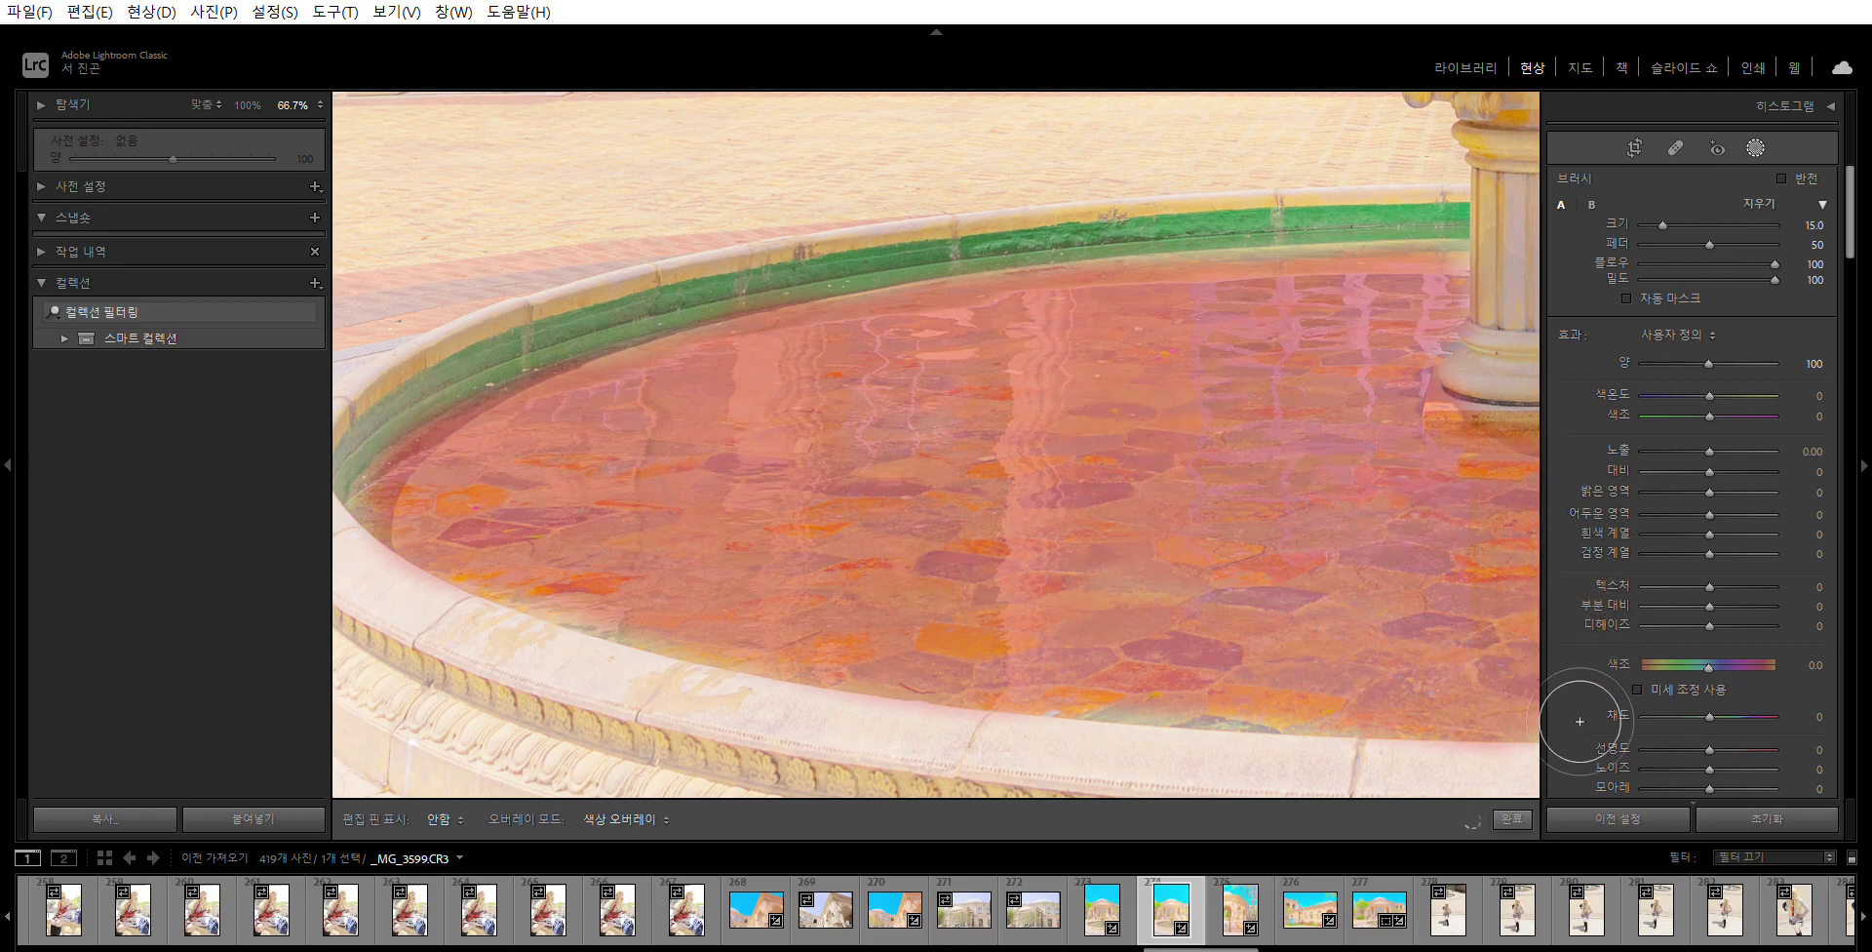
# - Erase the brush mask where it spills over the base of the fountain column
pyautogui.press('h')
pyautogui.press('h')
pyautogui.press('alt')
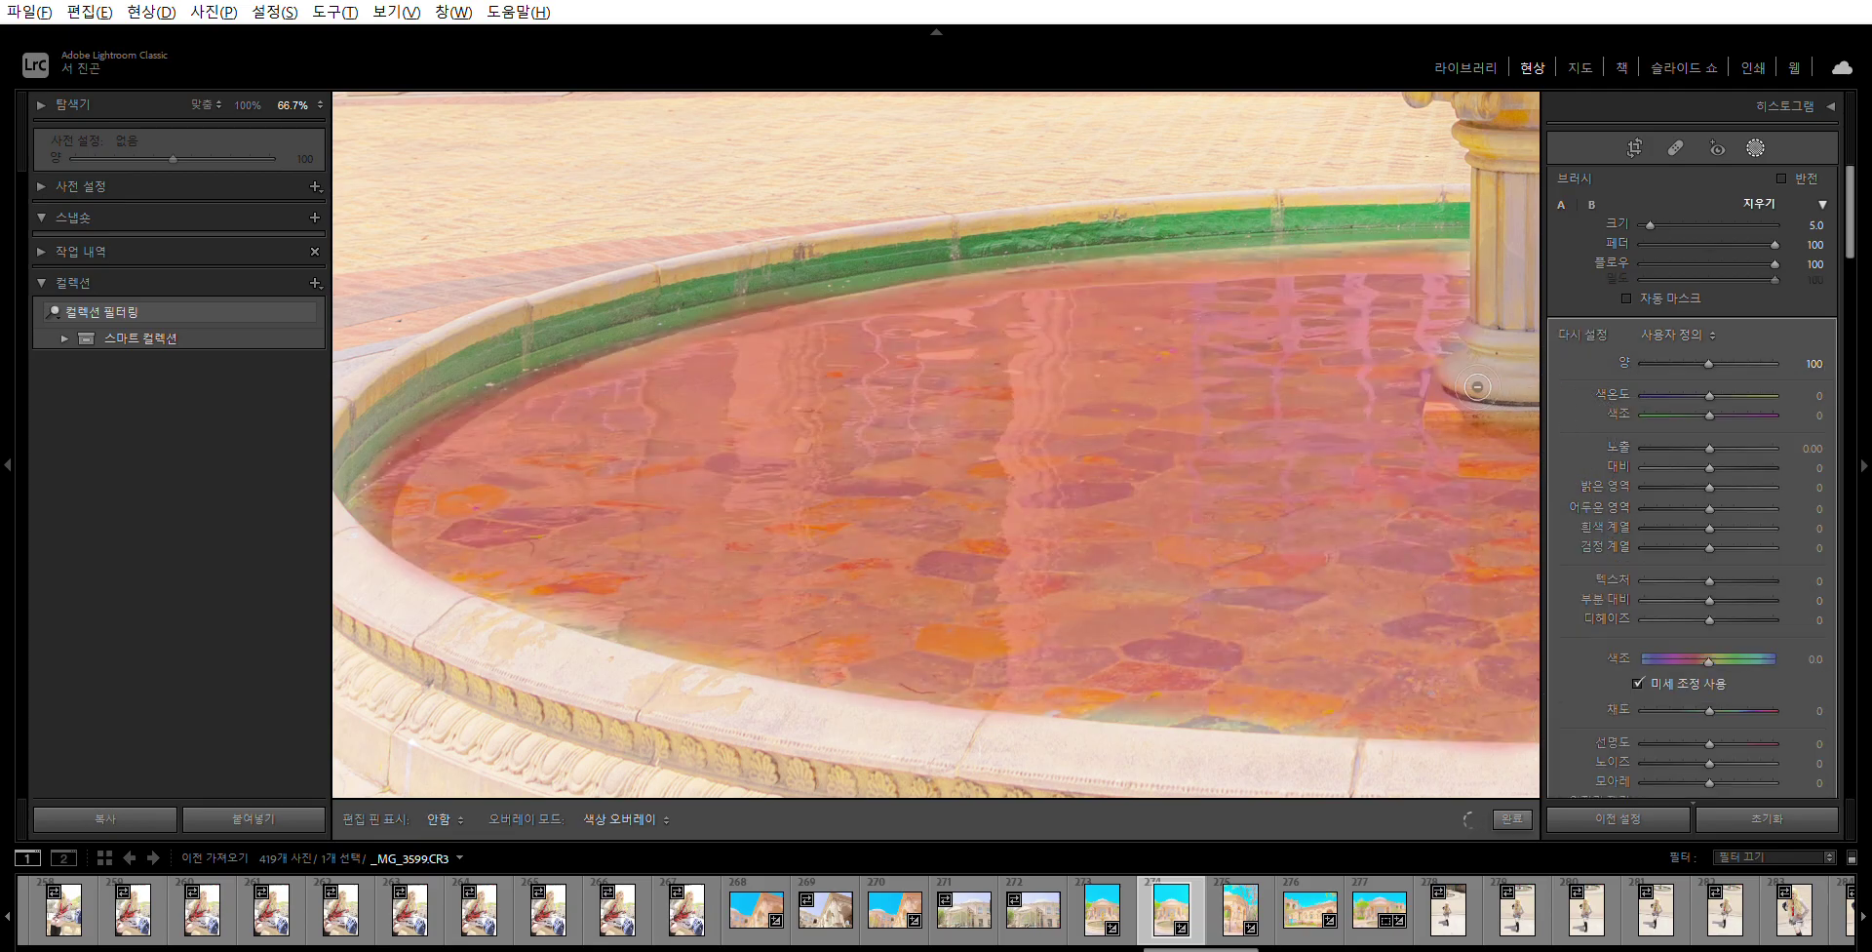
pyautogui.moveTo(1468, 384)
pyautogui.mouseDown()
pyautogui.moveTo(1567, 420)
pyautogui.moveTo(1460, 421)
pyautogui.moveTo(1490, 392)
pyautogui.moveTo(1555, 414)
pyautogui.mouseUp()
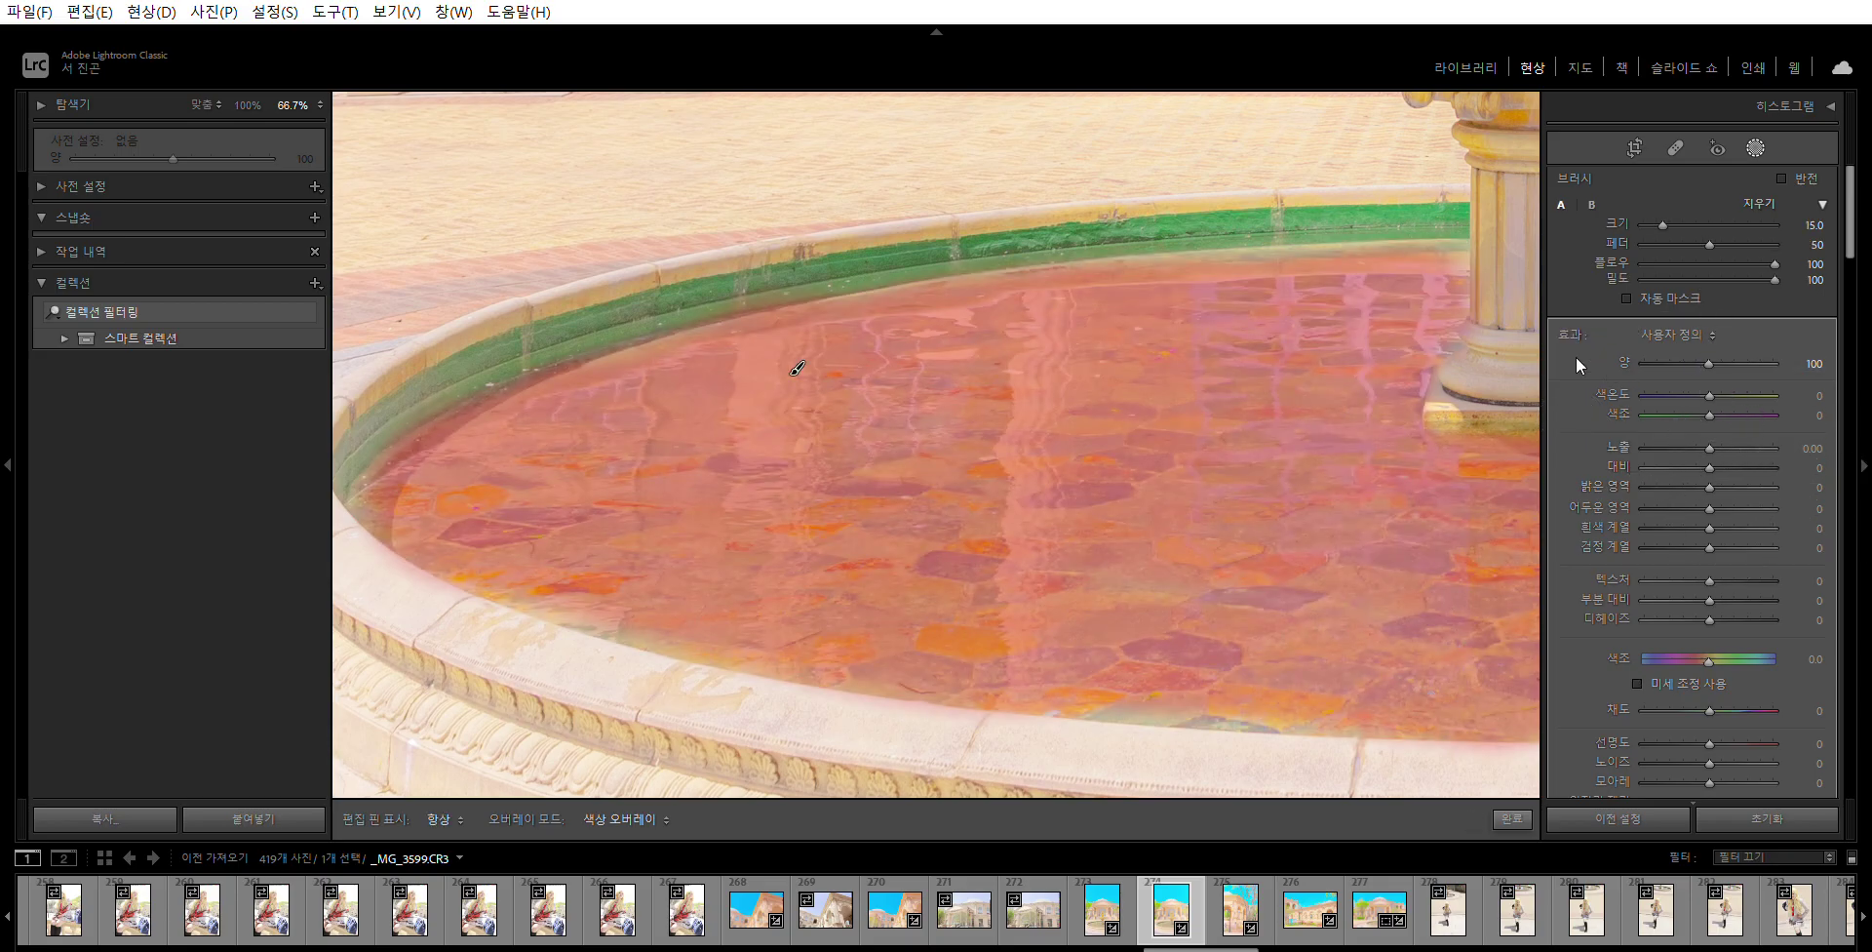
# - Set the water mask's color temperature to -50 and its tint to -100
pyautogui.click(1818, 395)
pyautogui.write('-45')
pyautogui.press('Return')
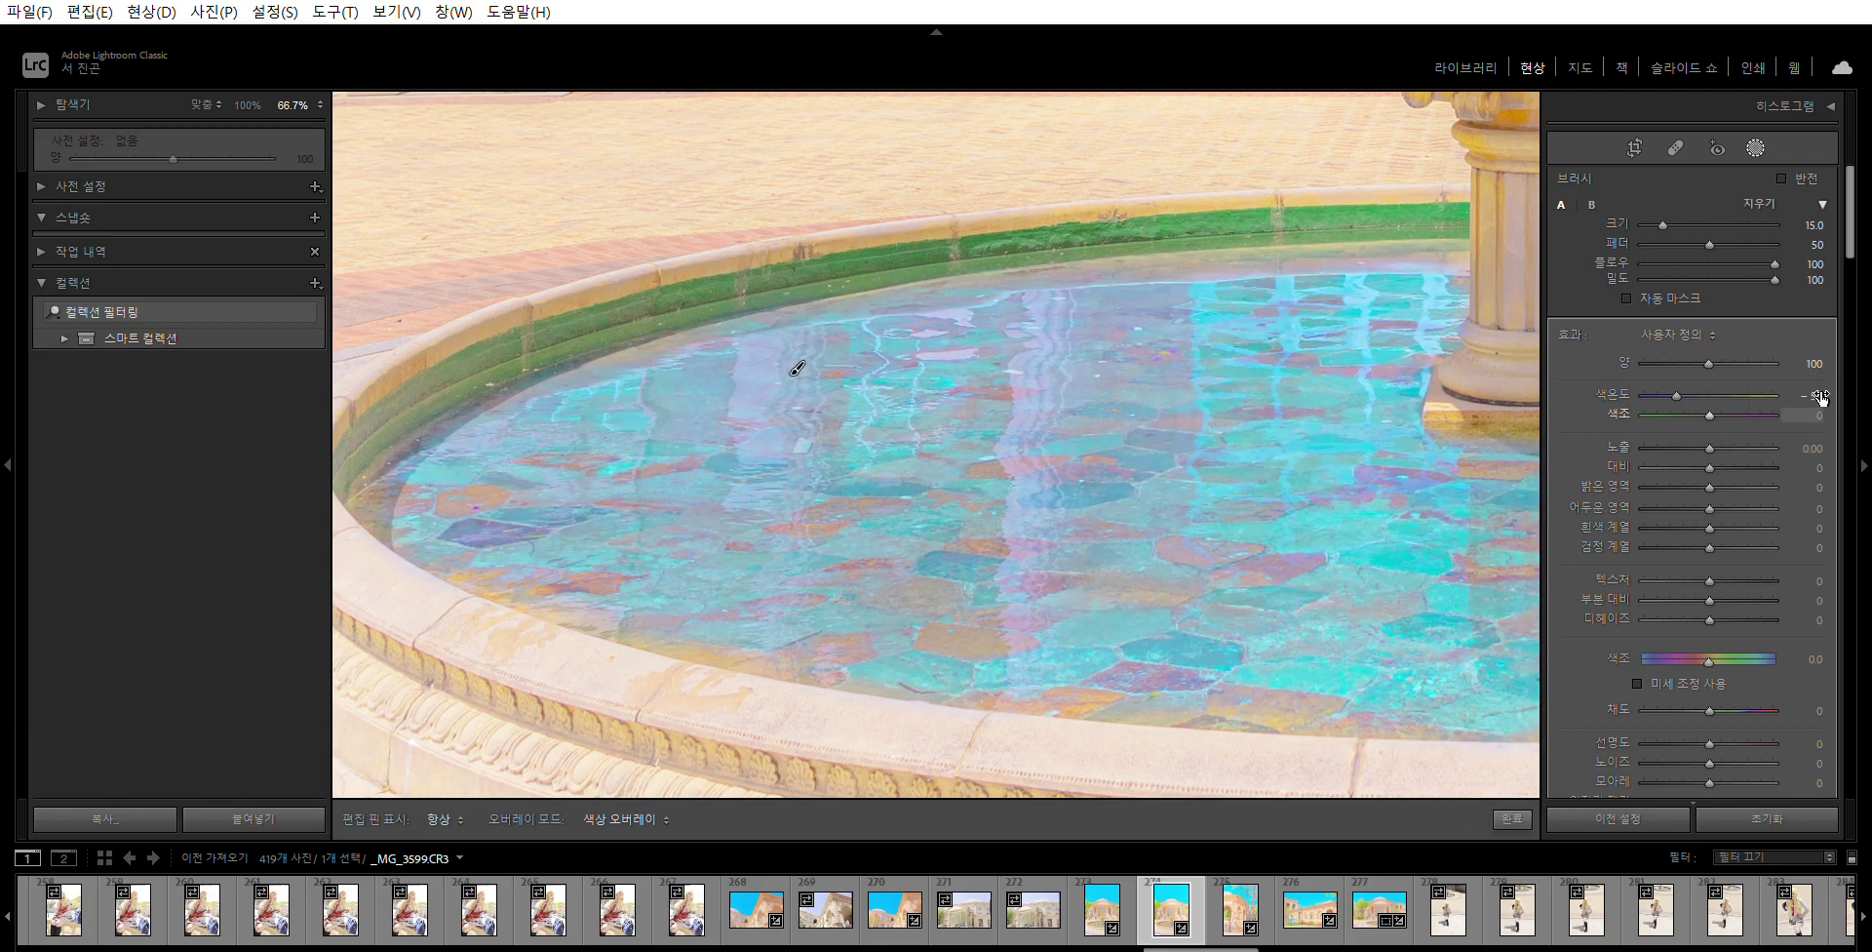
pyautogui.write('-100')
pyautogui.press('Return')
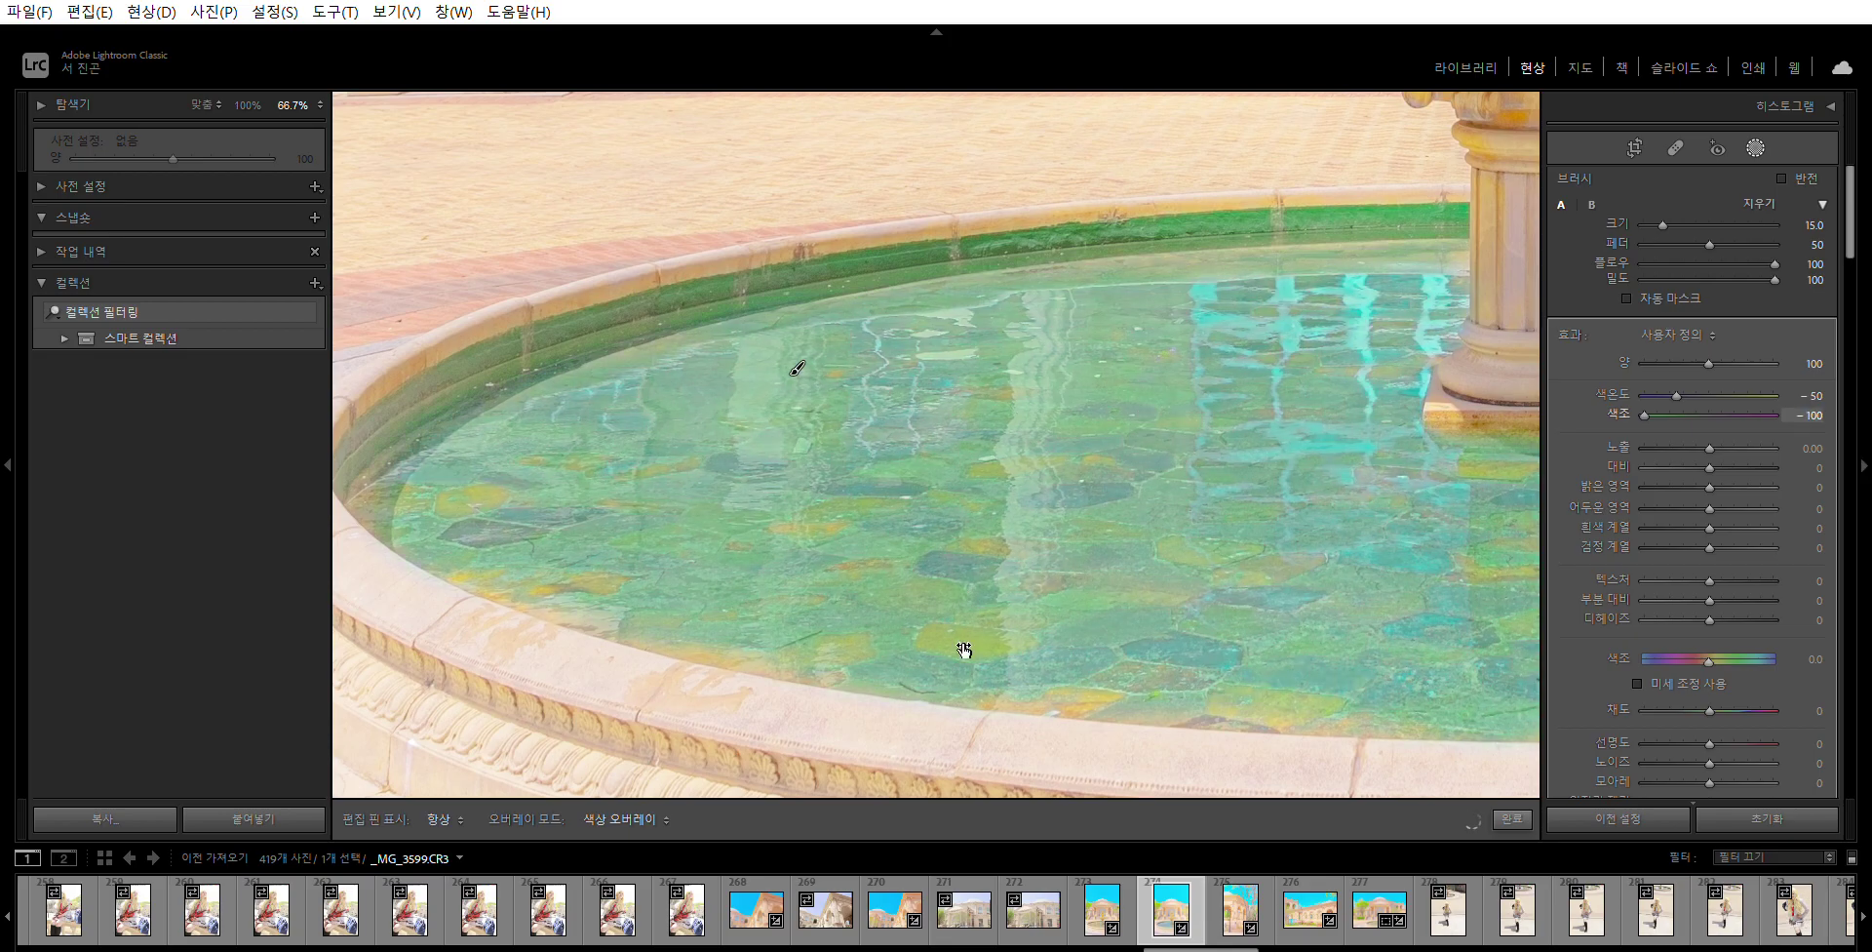
# - Set the water mask's saturation to 50 and its exposure to 0.80, and finish the masking
pyautogui.moveTo(1711, 709); pyautogui.dragTo(1741, 704)
pyautogui.click(1804, 710)
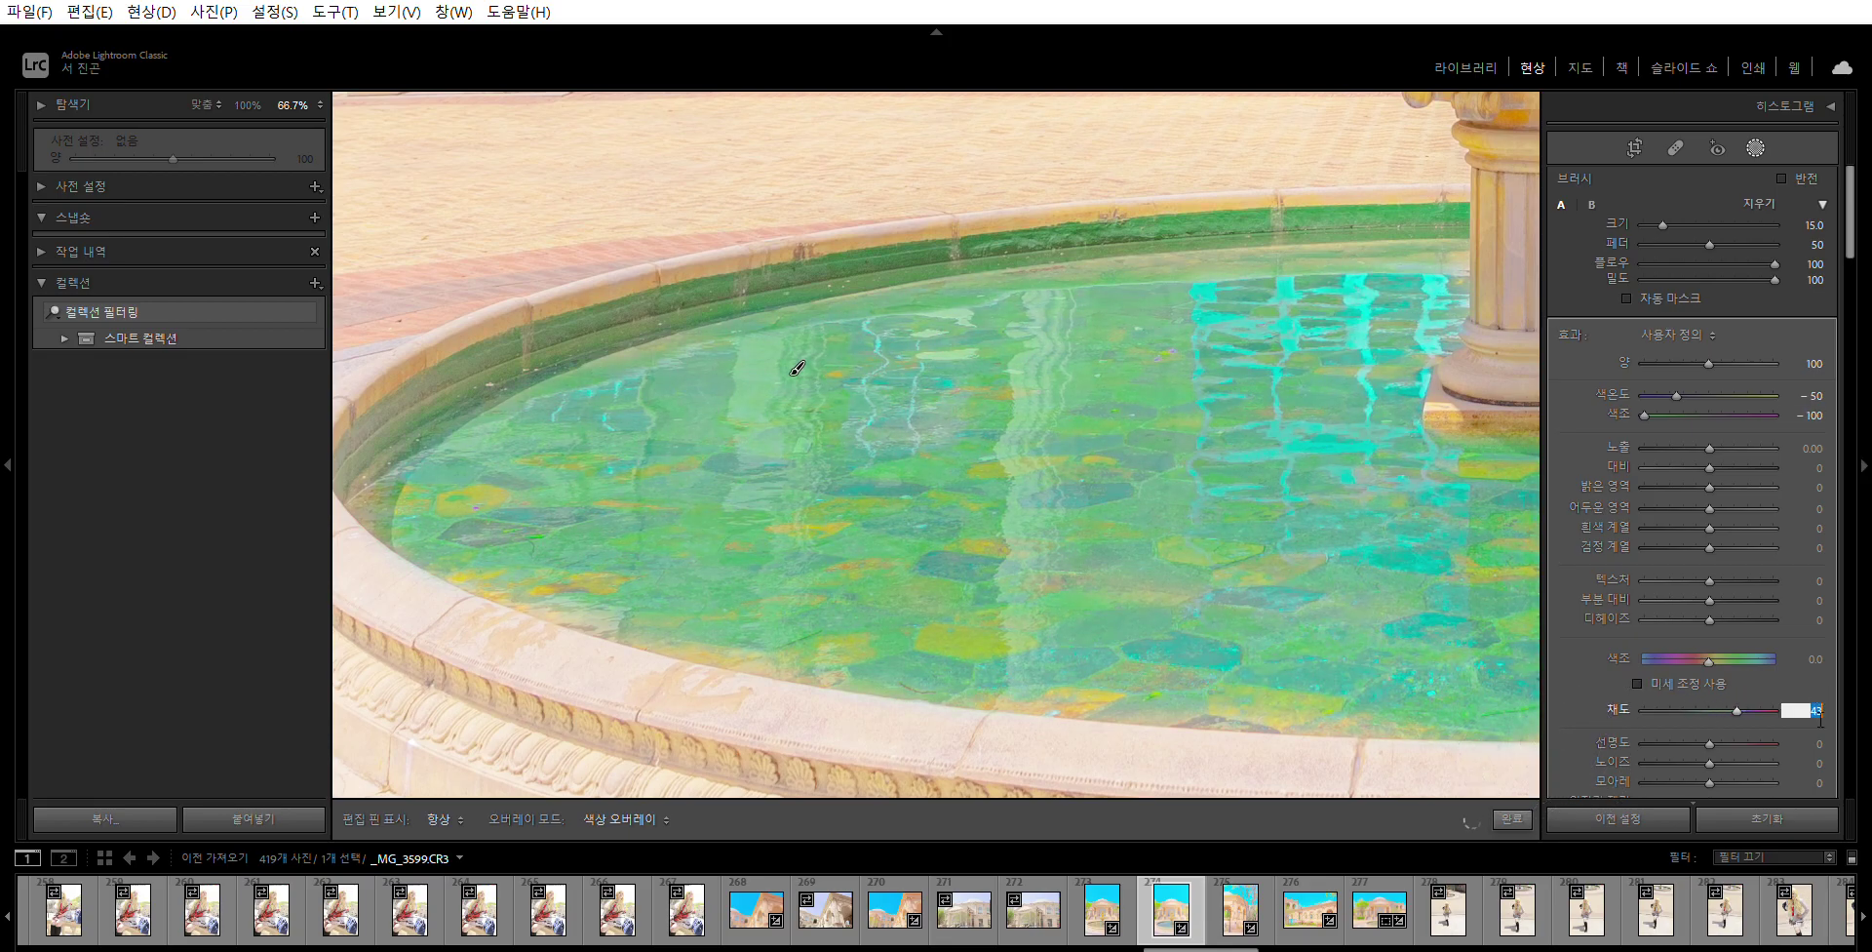
pyautogui.write('50')
pyautogui.press('Return')
pyautogui.moveTo(1711, 427); pyautogui.dragTo(1725, 429)
pyautogui.click(1806, 447)
pyautogui.write('0')
pyautogui.write('.8')
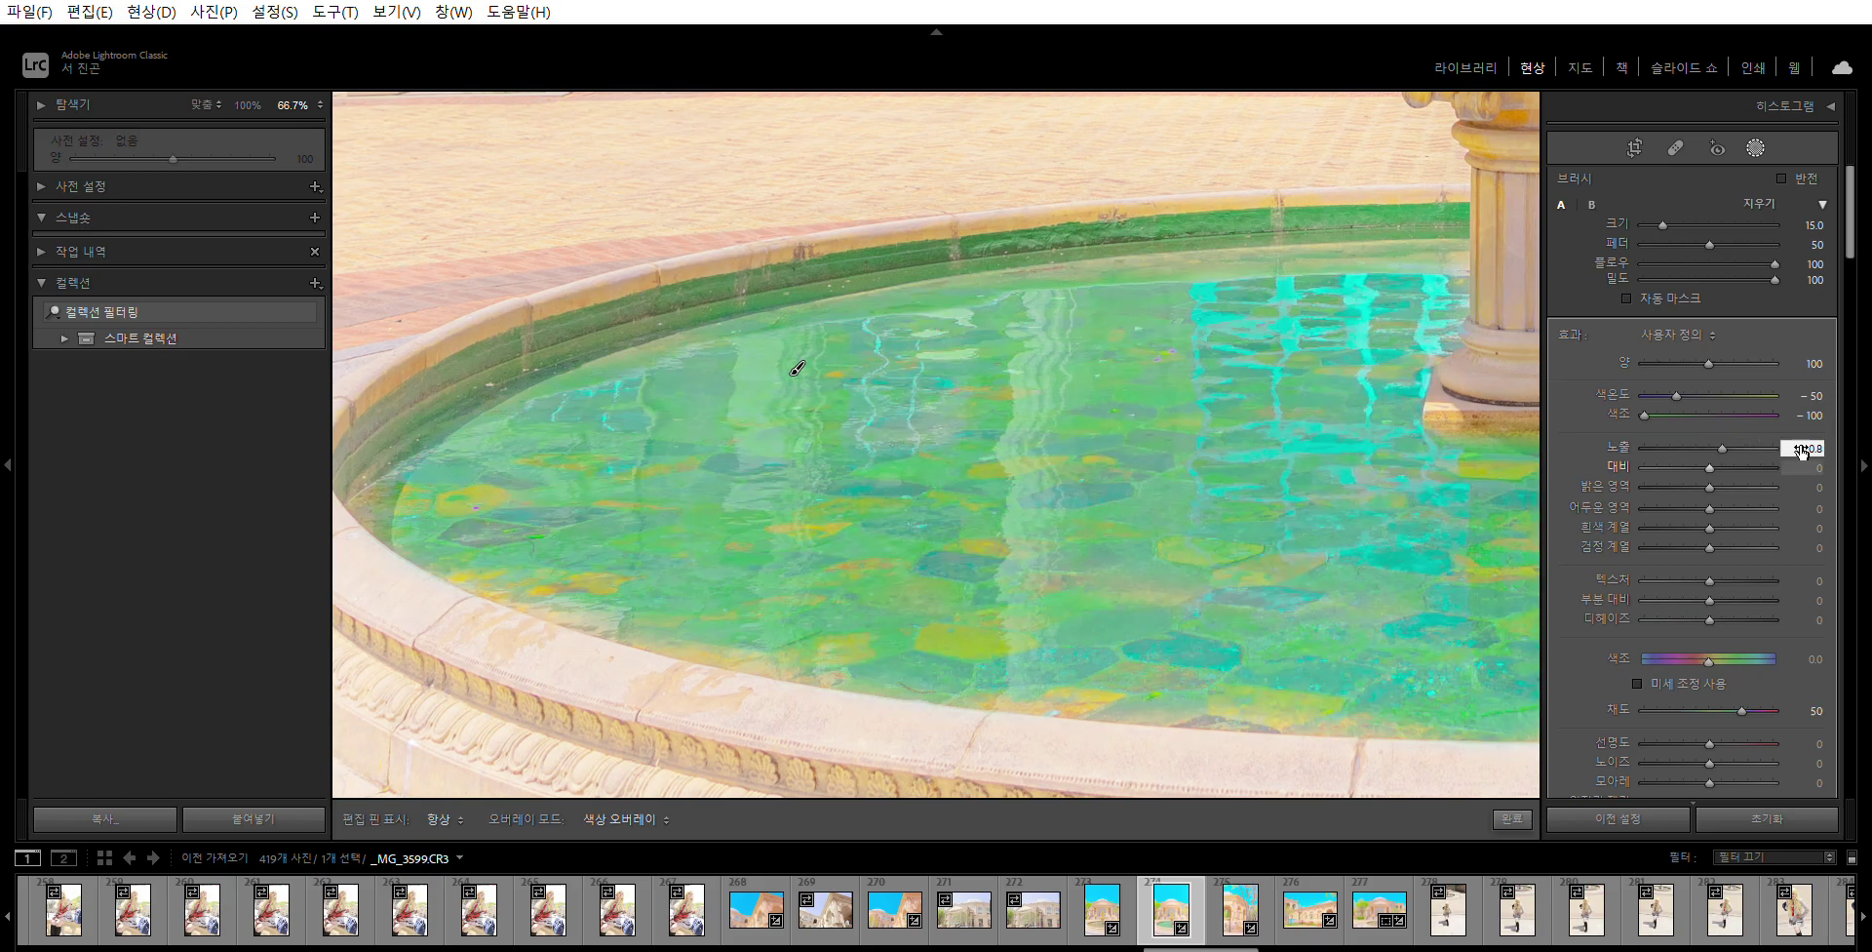
pyautogui.press('Return')
pyautogui.click(1512, 818)
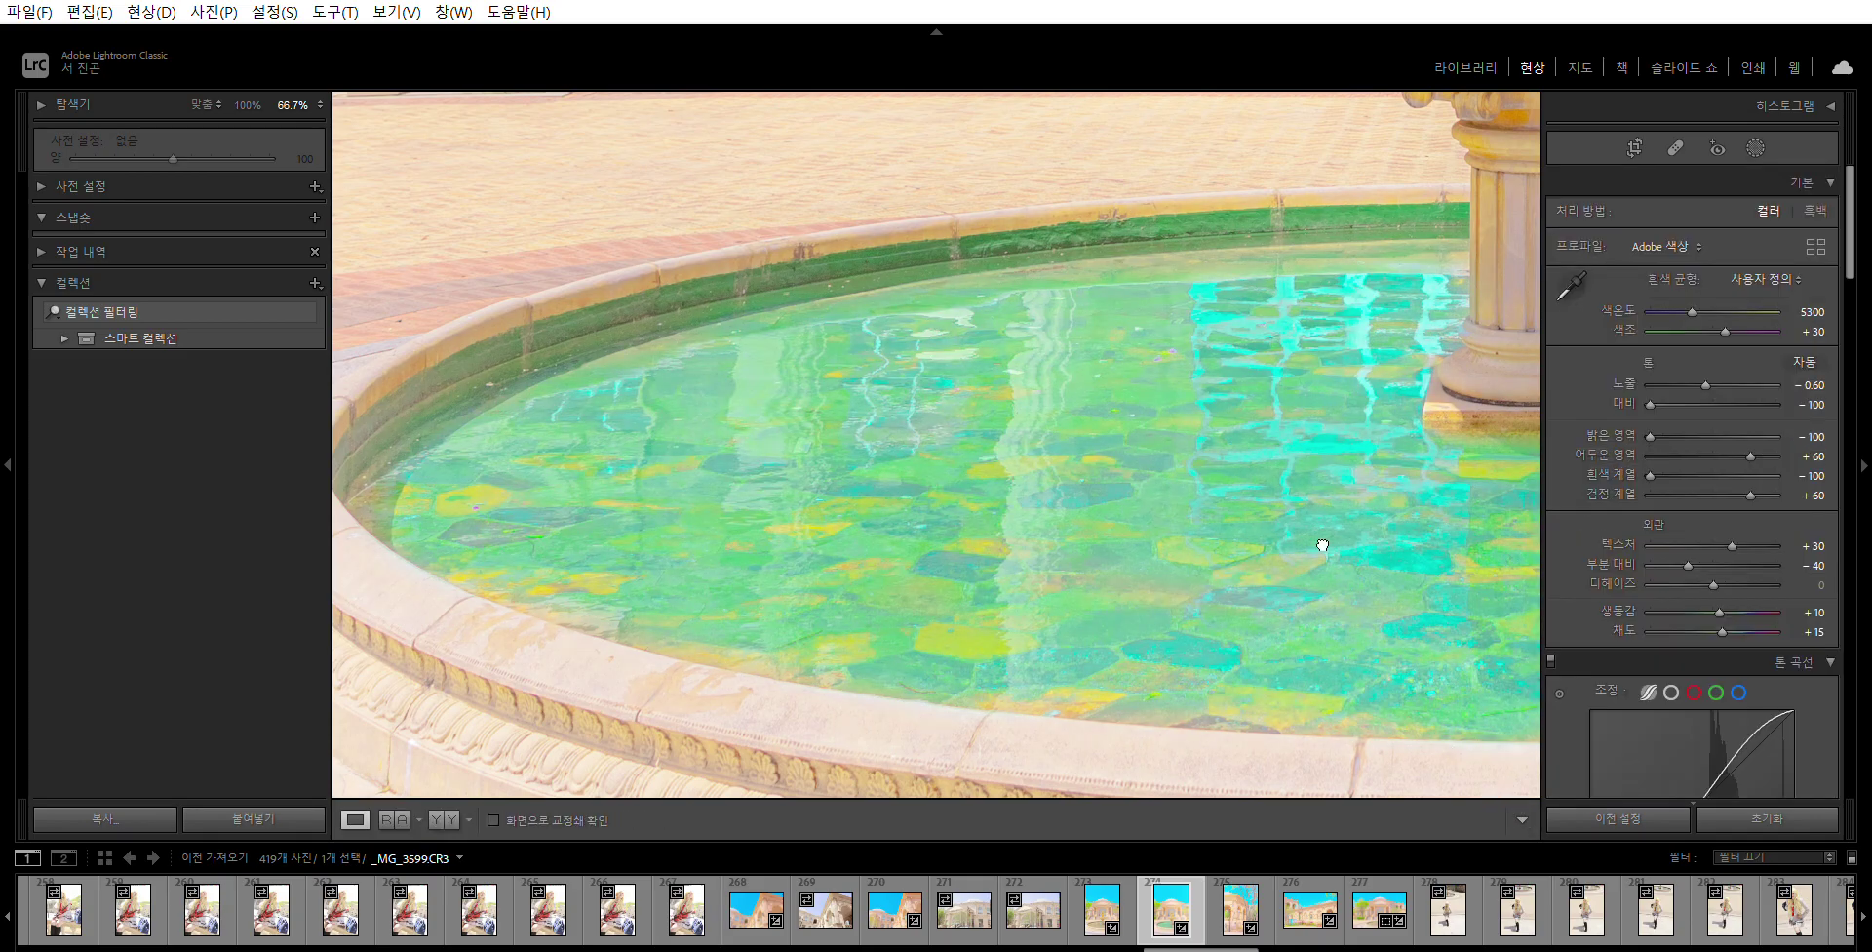
# - Extend the existing water mask over the pool's right part, including the fixtures beside the column, and finish the masking
pyautogui.click(1317, 543)
pyautogui.click(935, 640)
pyautogui.moveTo(934, 641); pyautogui.dragTo(478, 530)
pyautogui.moveTo(969, 535); pyautogui.dragTo(820, 528)
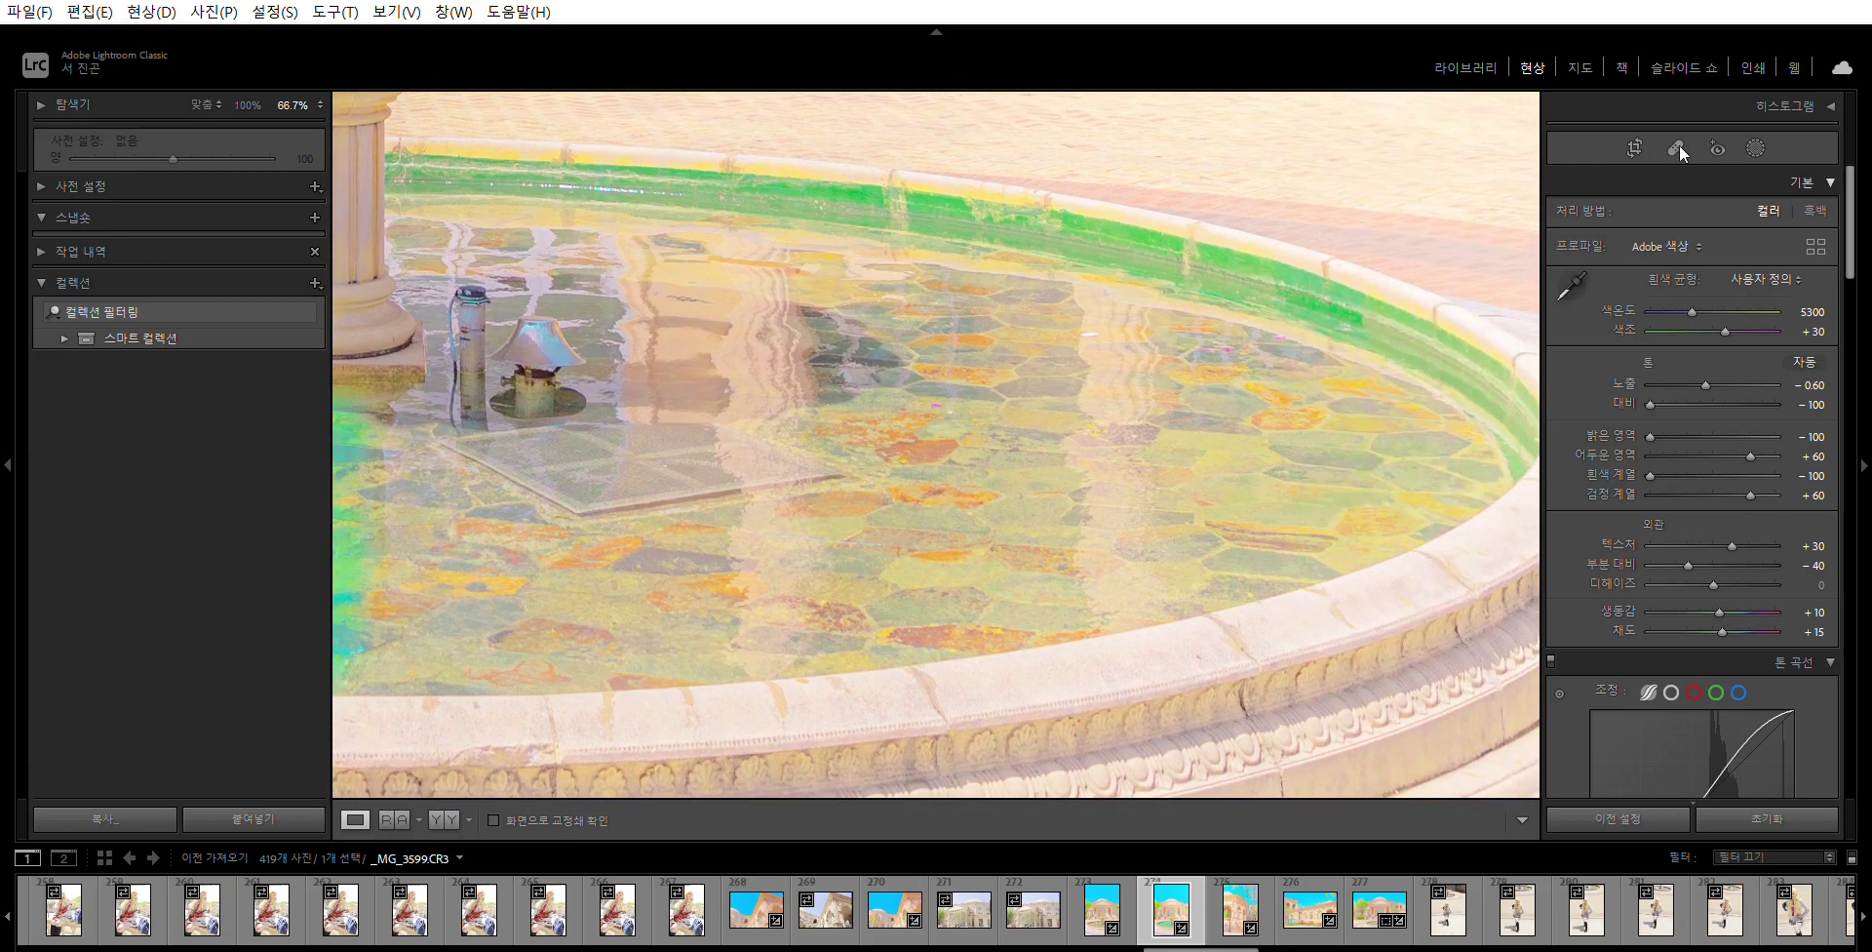
pyautogui.click(1756, 147)
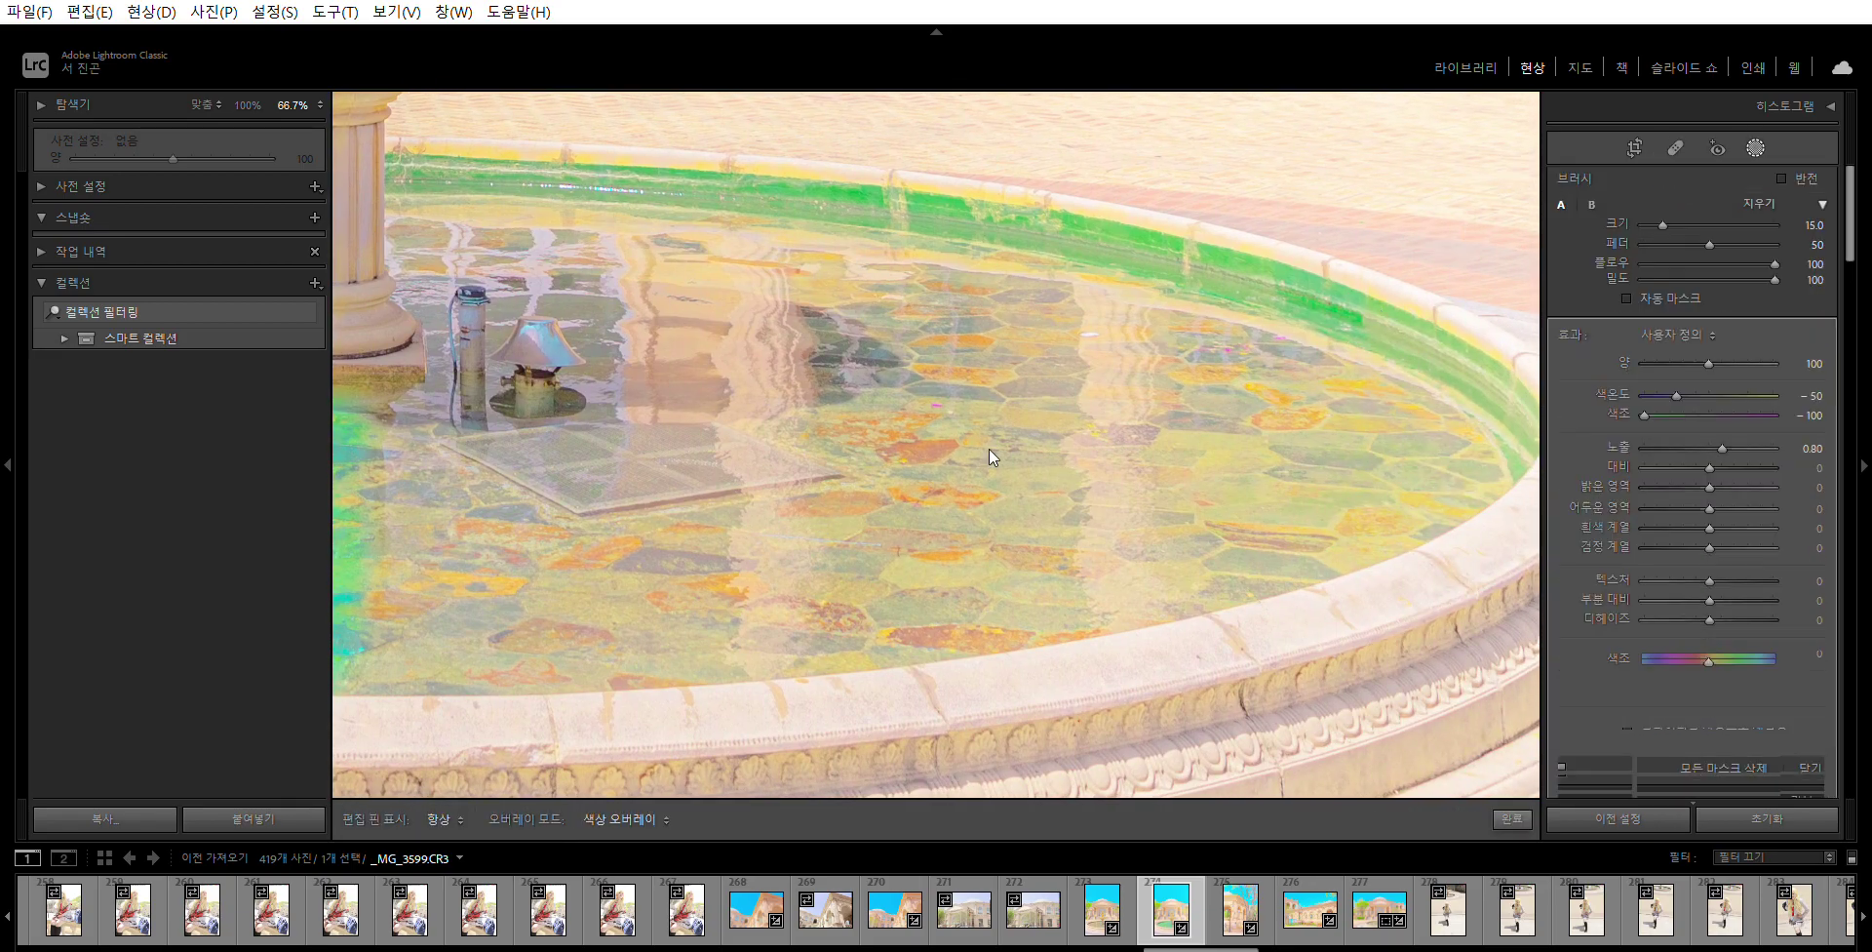
pyautogui.moveTo(720, 539); pyautogui.dragTo(701, 518)
pyautogui.moveTo(516, 617)
pyautogui.mouseDown()
pyautogui.moveTo(439, 673)
pyautogui.moveTo(707, 677)
pyautogui.moveTo(1051, 628)
pyautogui.moveTo(592, 622)
pyautogui.moveTo(802, 576)
pyautogui.mouseUp()
pyautogui.moveTo(755, 452)
pyautogui.mouseDown()
pyautogui.moveTo(747, 384)
pyautogui.moveTo(734, 447)
pyautogui.moveTo(652, 300)
pyautogui.moveTo(516, 277)
pyautogui.moveTo(1043, 379)
pyautogui.moveTo(705, 338)
pyautogui.moveTo(887, 346)
pyautogui.mouseUp()
pyautogui.moveTo(1261, 395)
pyautogui.mouseDown()
pyautogui.moveTo(1511, 493)
pyautogui.moveTo(1128, 568)
pyautogui.moveTo(1100, 529)
pyautogui.moveTo(835, 477)
pyautogui.moveTo(1041, 438)
pyautogui.moveTo(901, 535)
pyautogui.moveTo(1124, 539)
pyautogui.moveTo(872, 606)
pyautogui.mouseUp()
pyautogui.moveTo(1069, 622)
pyautogui.mouseDown()
pyautogui.moveTo(1369, 564)
pyautogui.moveTo(1537, 499)
pyautogui.moveTo(1004, 508)
pyautogui.mouseUp()
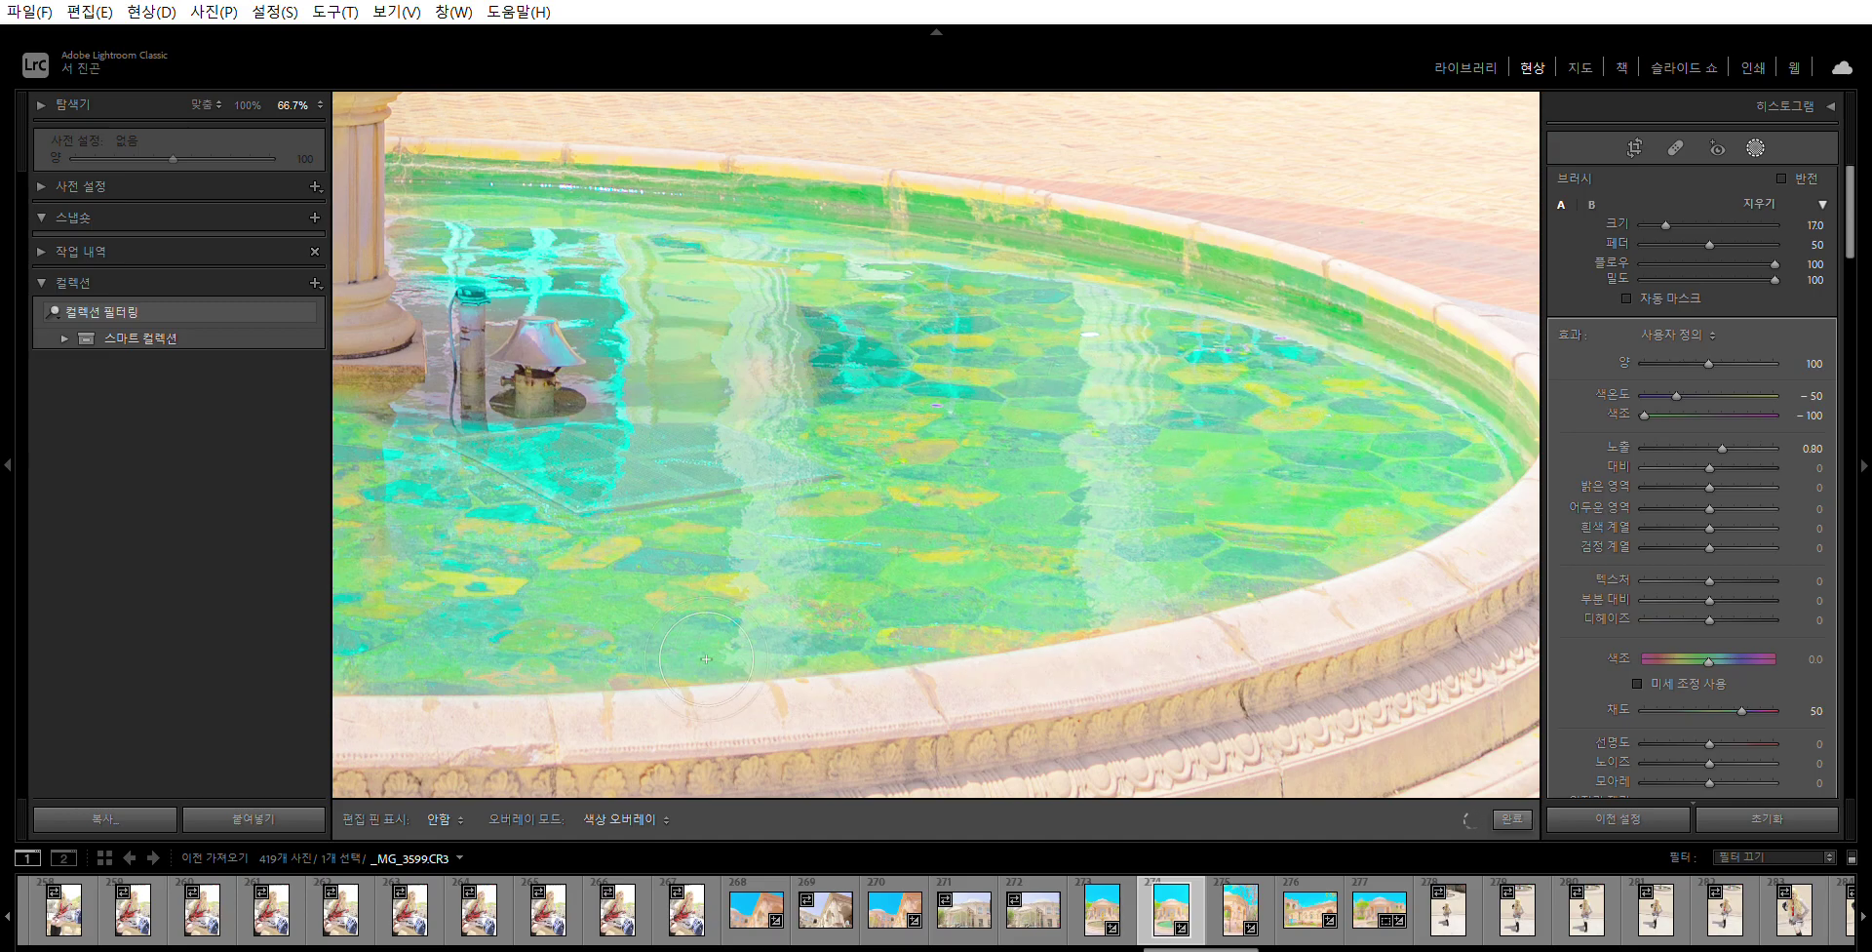
pyautogui.moveTo(576, 410)
pyautogui.mouseDown()
pyautogui.moveTo(468, 361)
pyautogui.moveTo(488, 312)
pyautogui.moveTo(596, 462)
pyautogui.mouseUp()
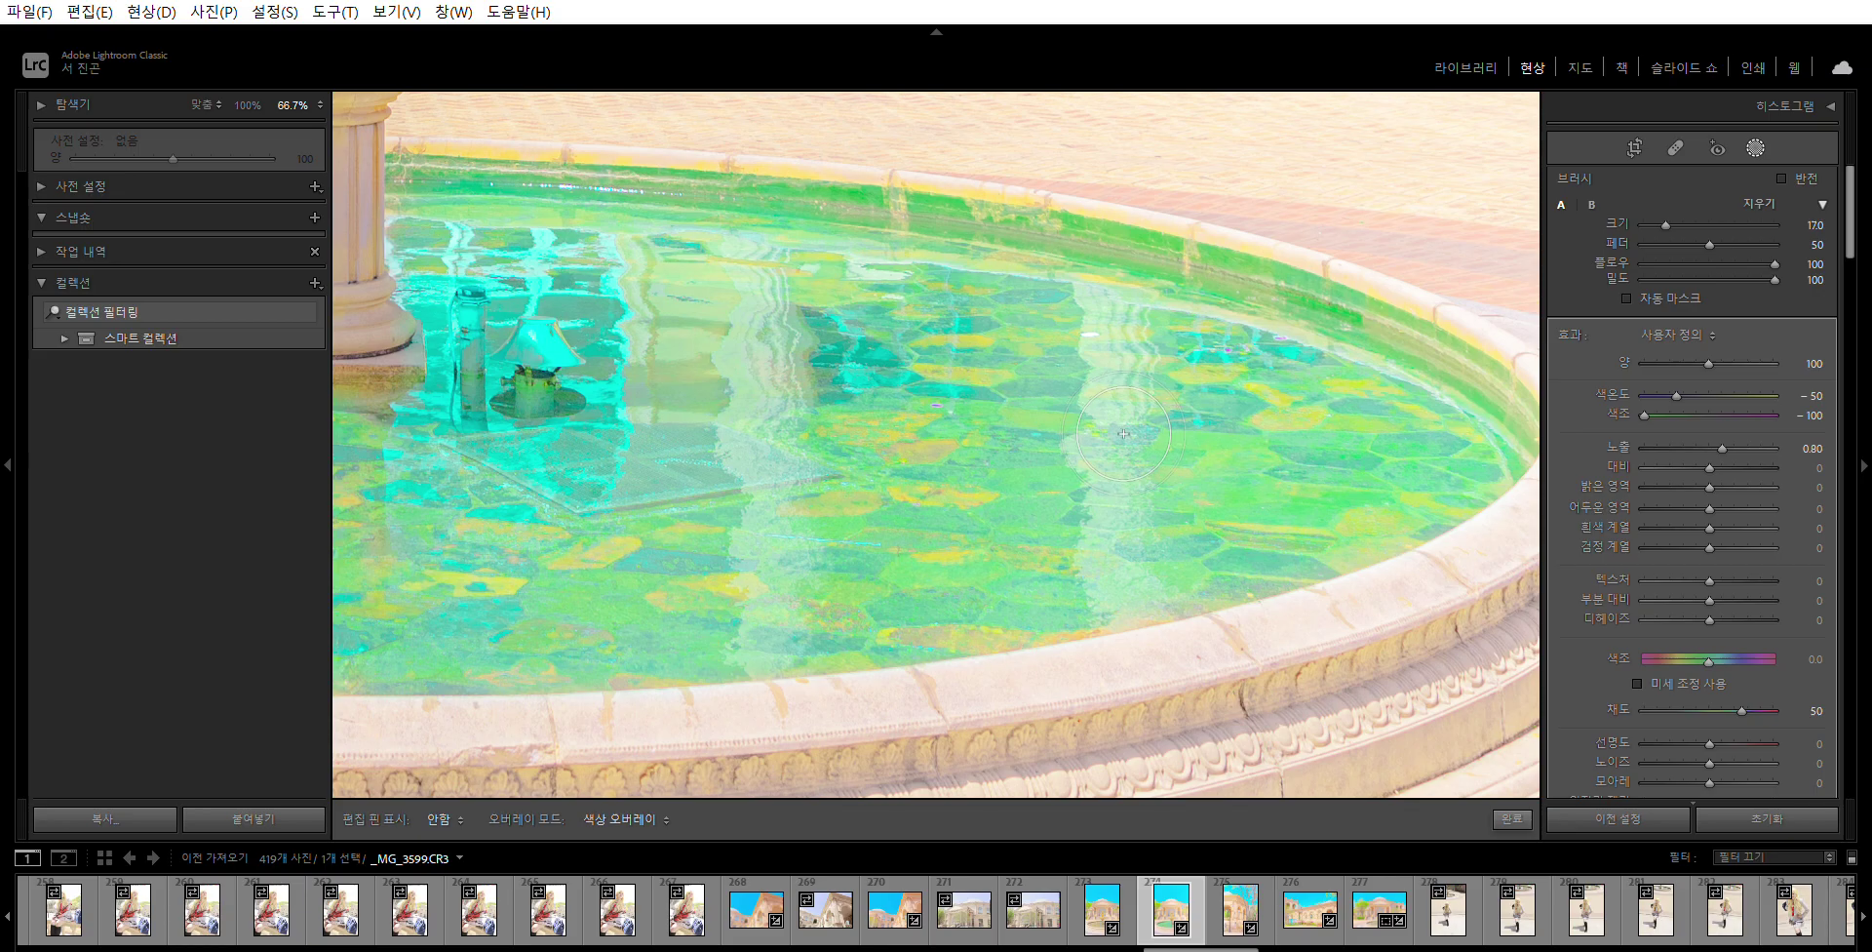
pyautogui.click(1515, 818)
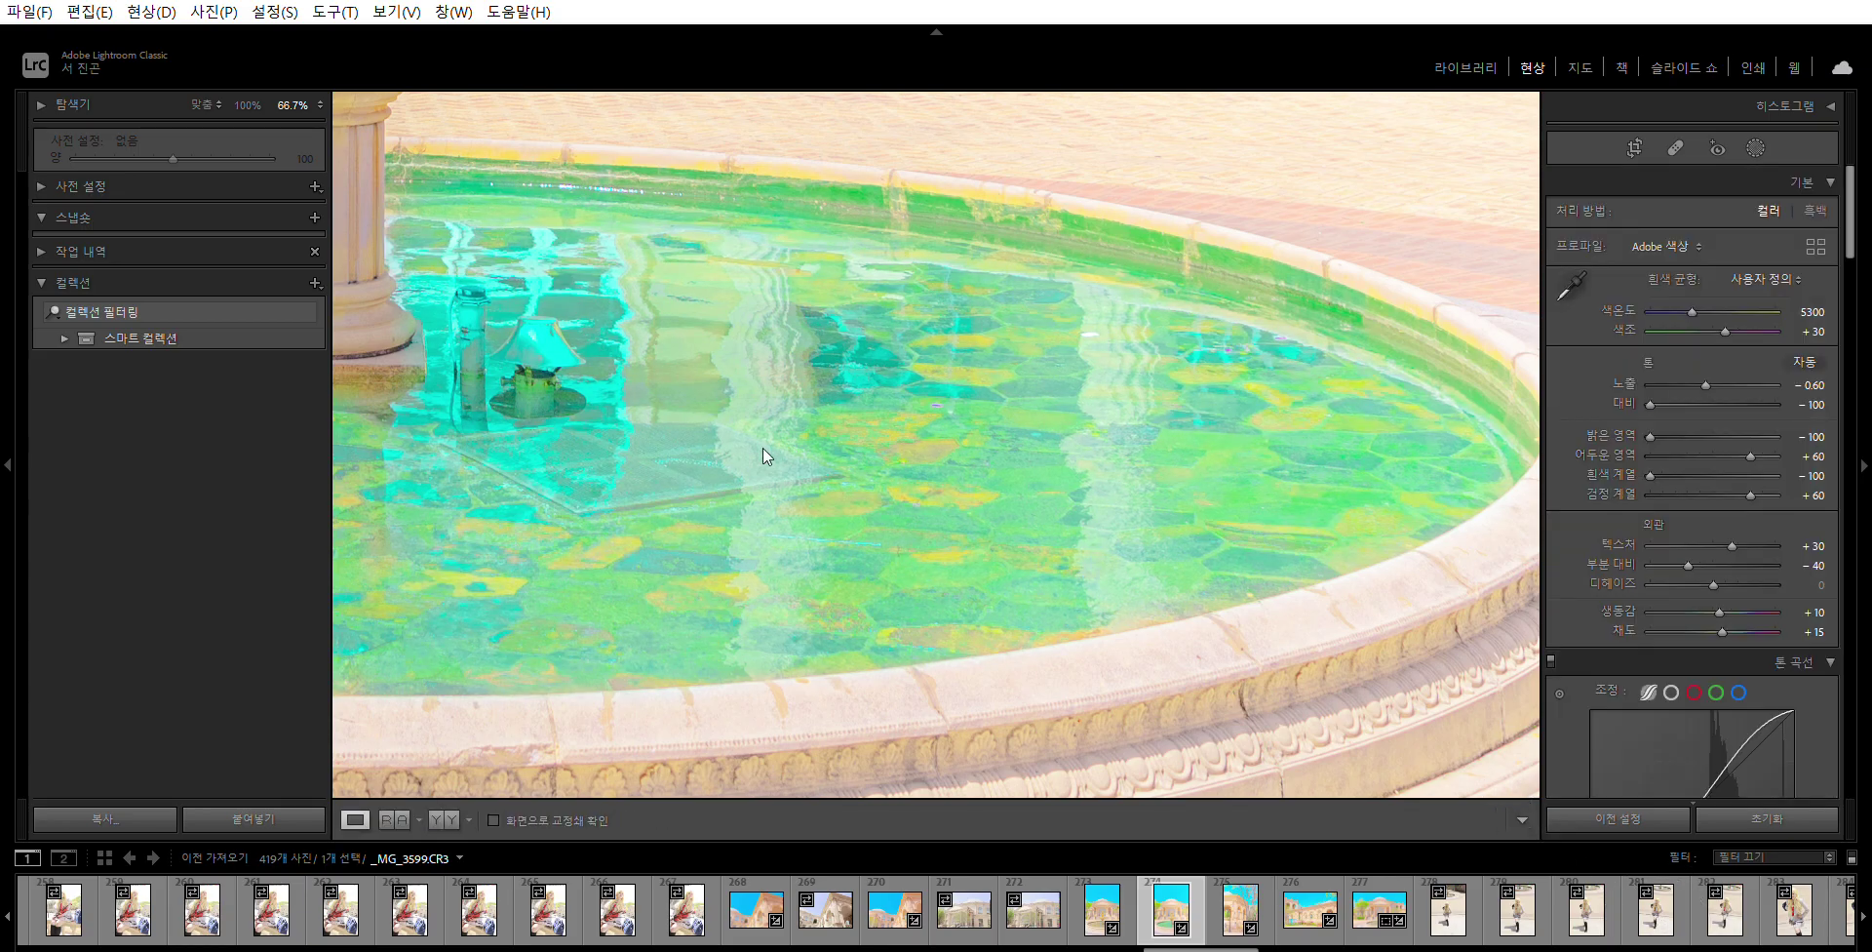
# - Reopen the water mask with the whole photo in view and raise its exposure to 1.20
pyautogui.click(771, 456)
pyautogui.click(990, 657)
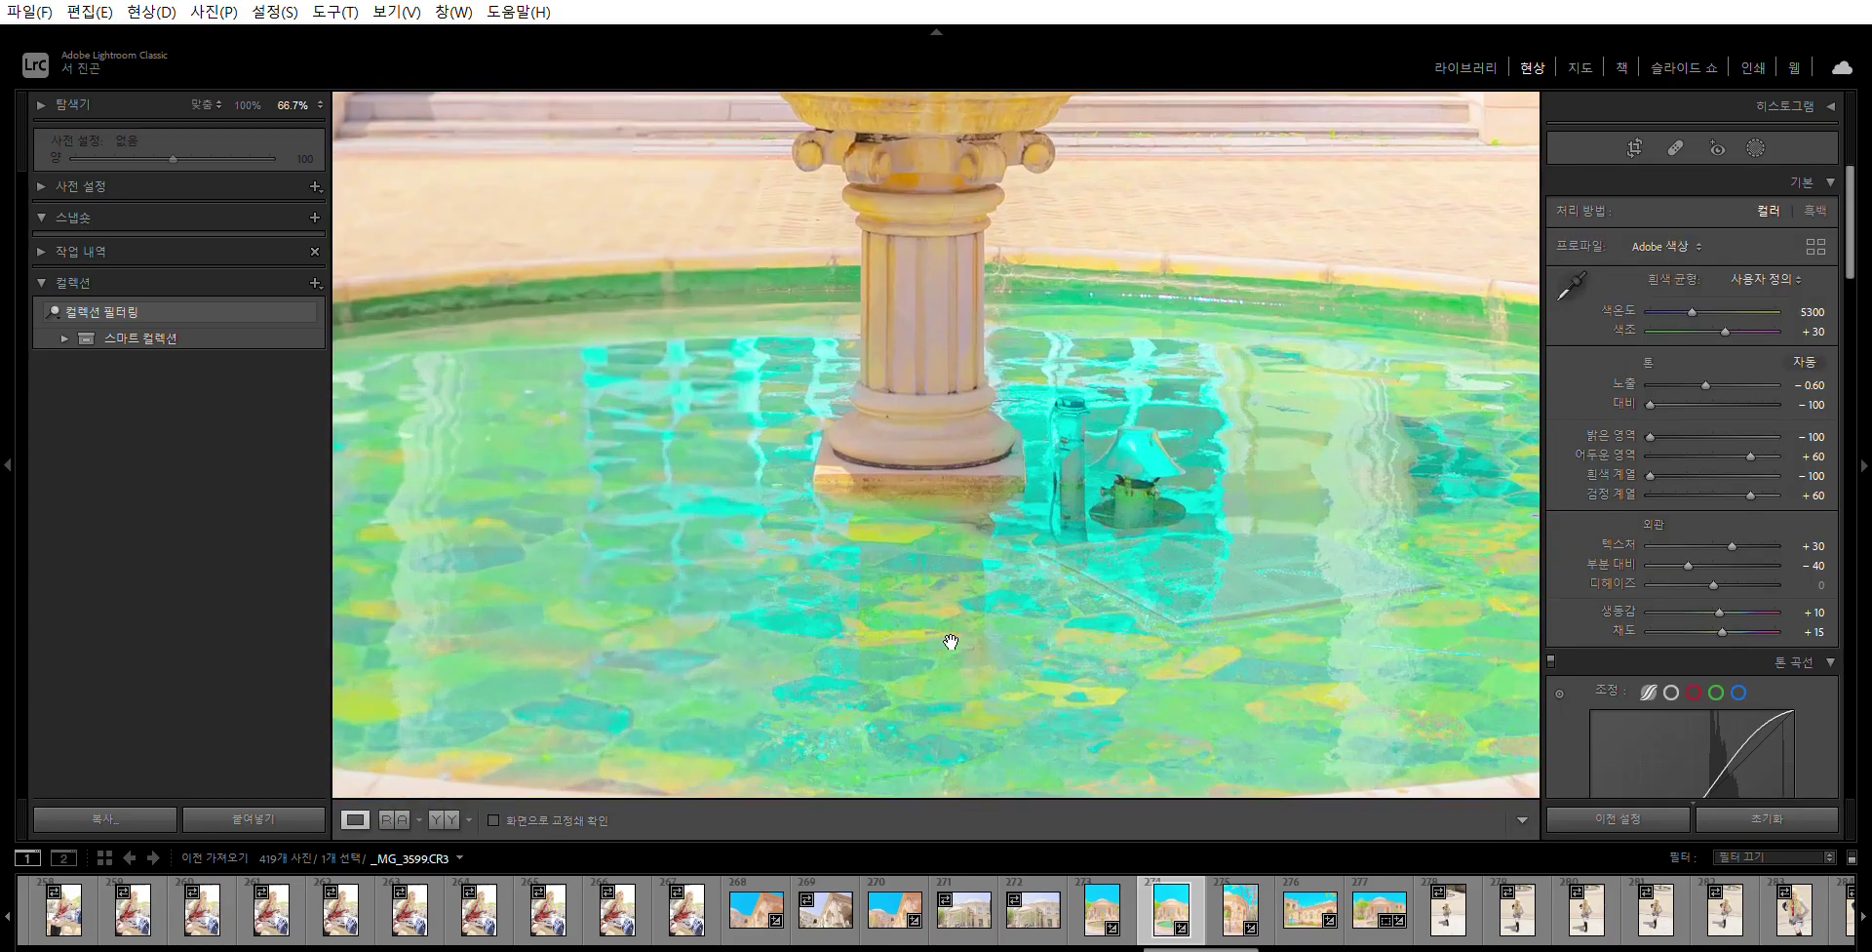
pyautogui.click(995, 630)
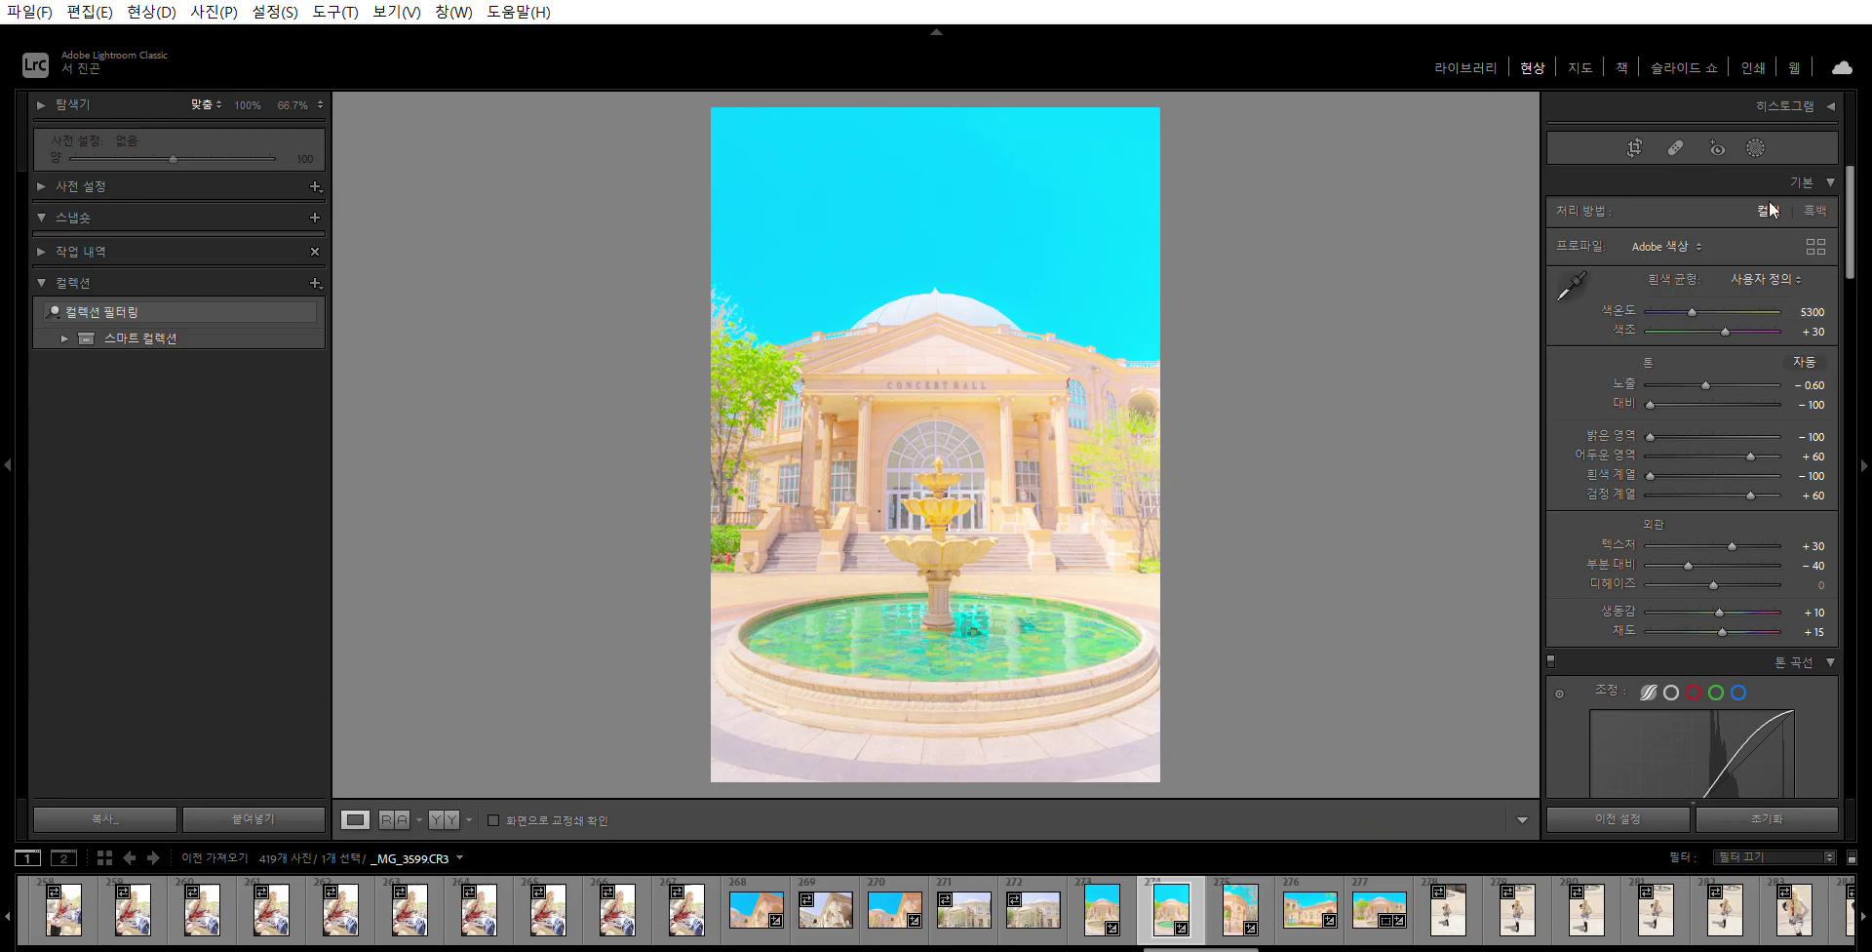
pyautogui.click(1755, 147)
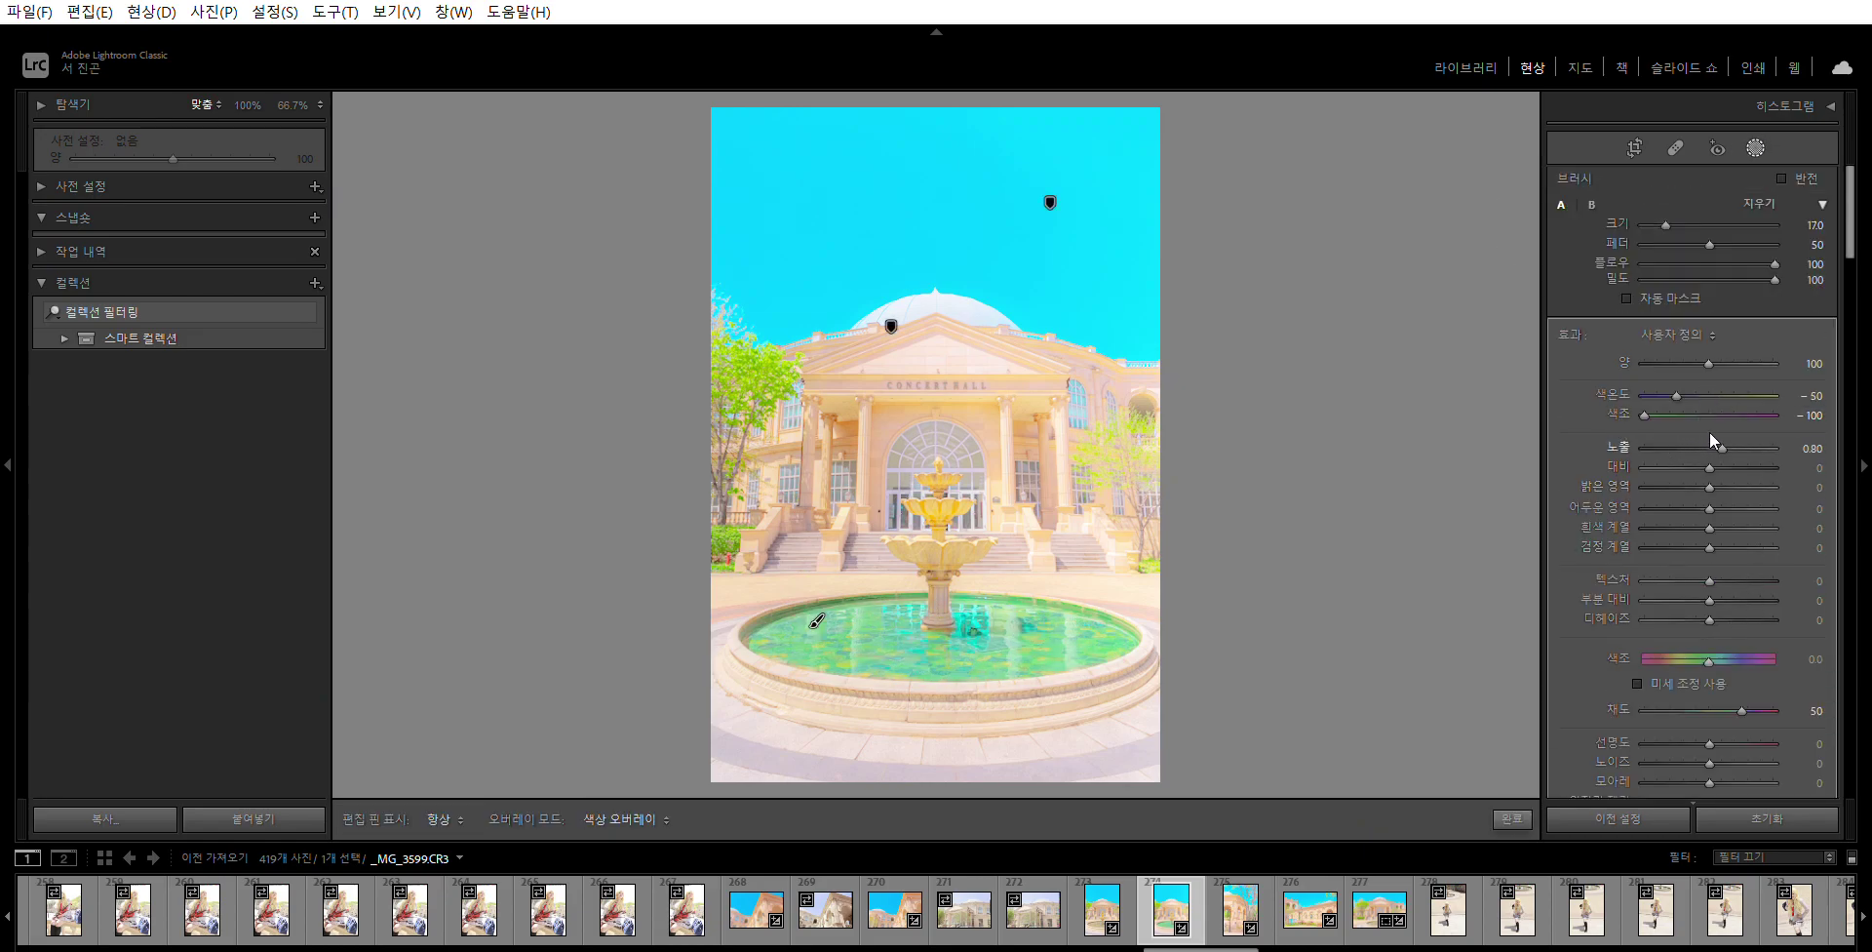
pyautogui.moveTo(1724, 425); pyautogui.dragTo(1729, 430)
pyautogui.click(1814, 448)
pyautogui.write('1.2')
pyautogui.press('Return')
# - Raise the water mask's saturation to 60 and finish the masking
pyautogui.moveTo(1740, 687); pyautogui.dragTo(1786, 686)
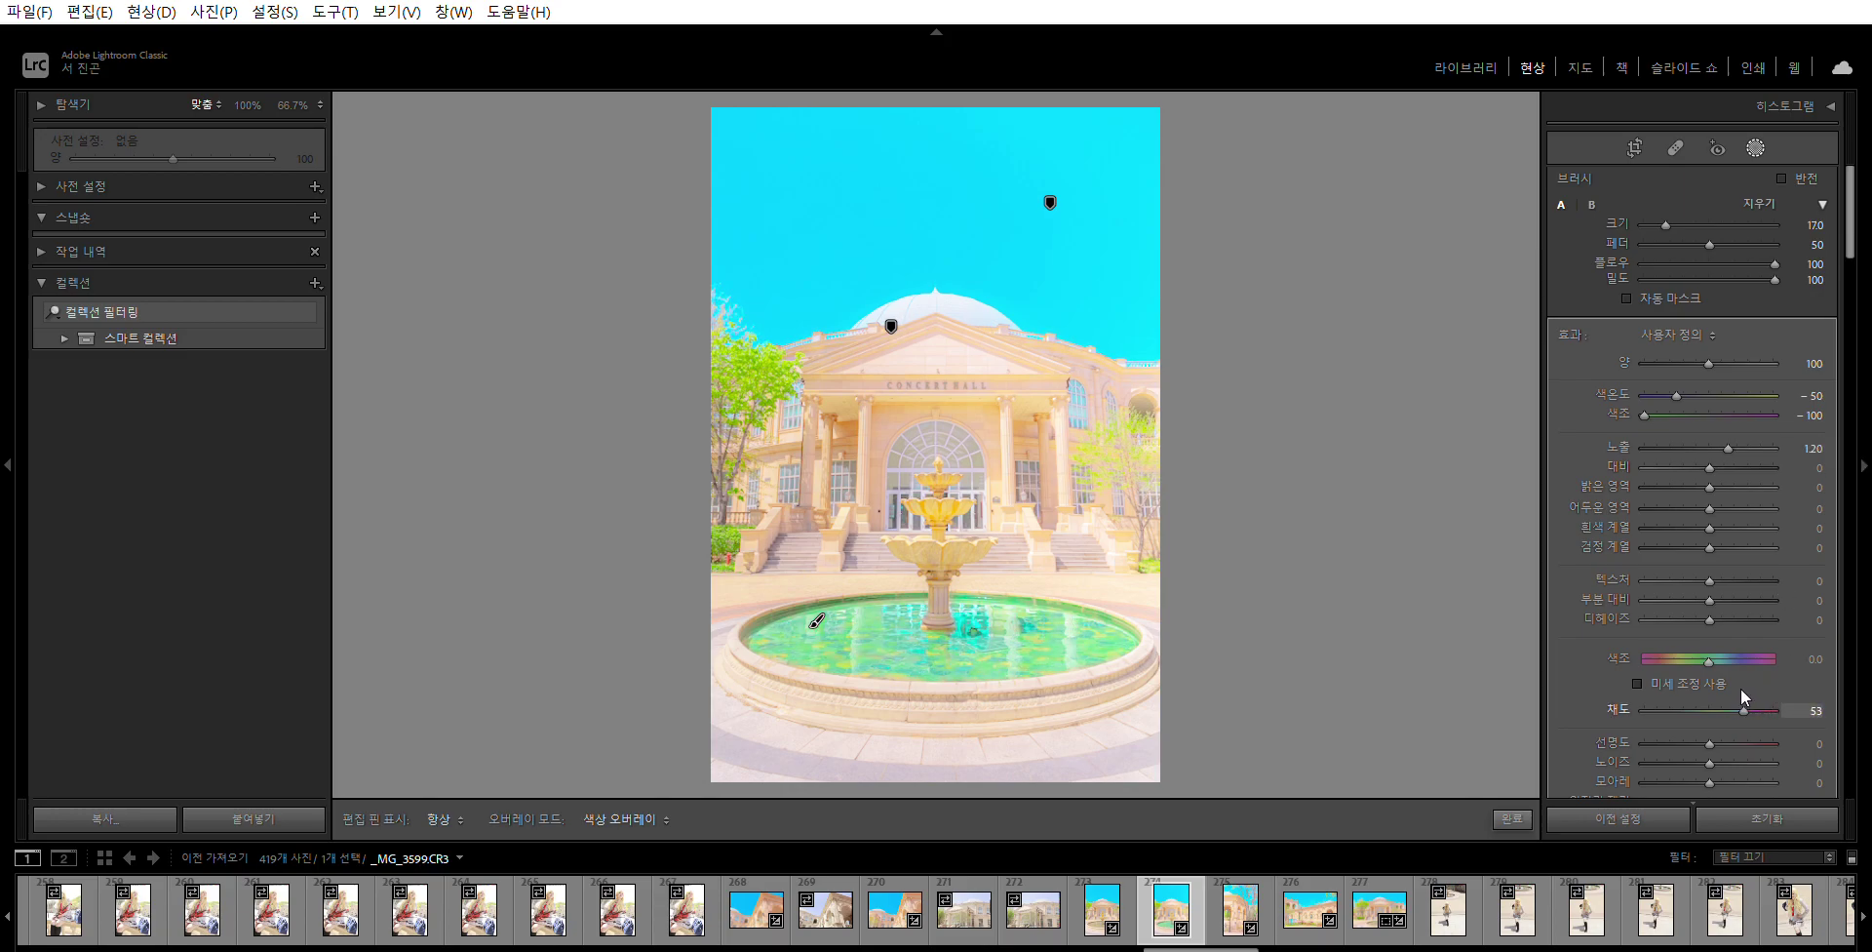
pyautogui.click(1816, 710)
pyautogui.write('60')
pyautogui.press('Return')
pyautogui.click(1511, 818)
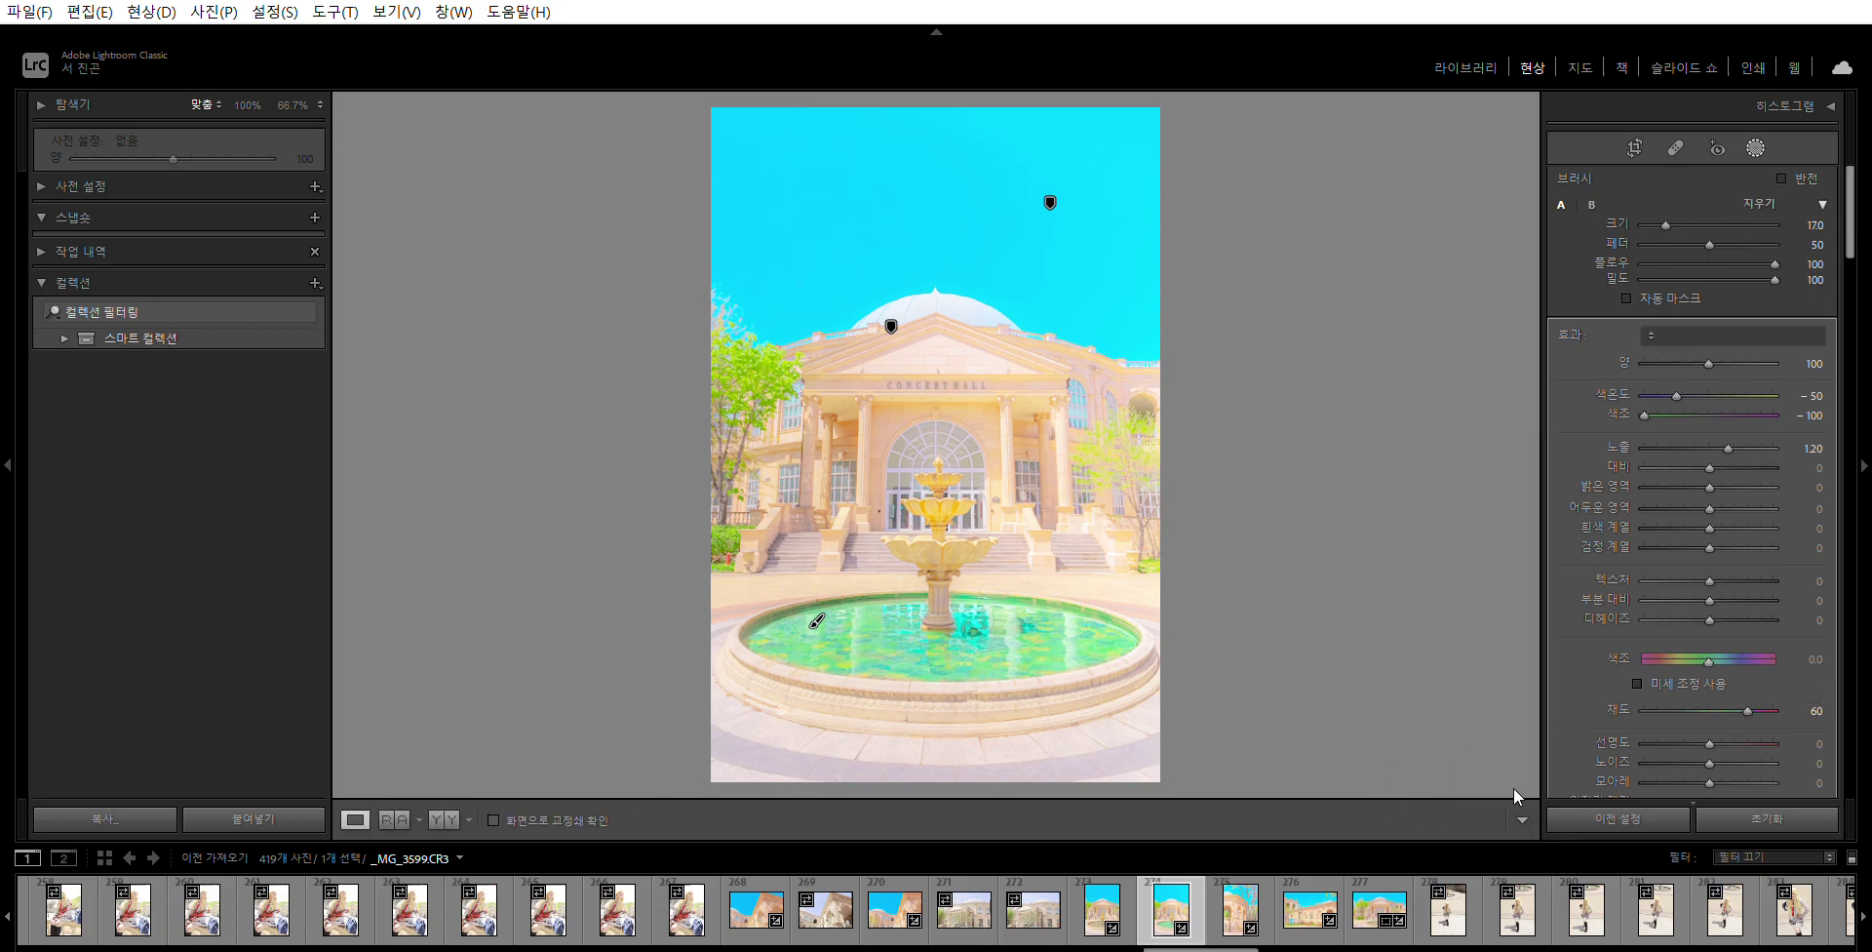
# - Compare the original and edited photos side by side
pyautogui.press('y')
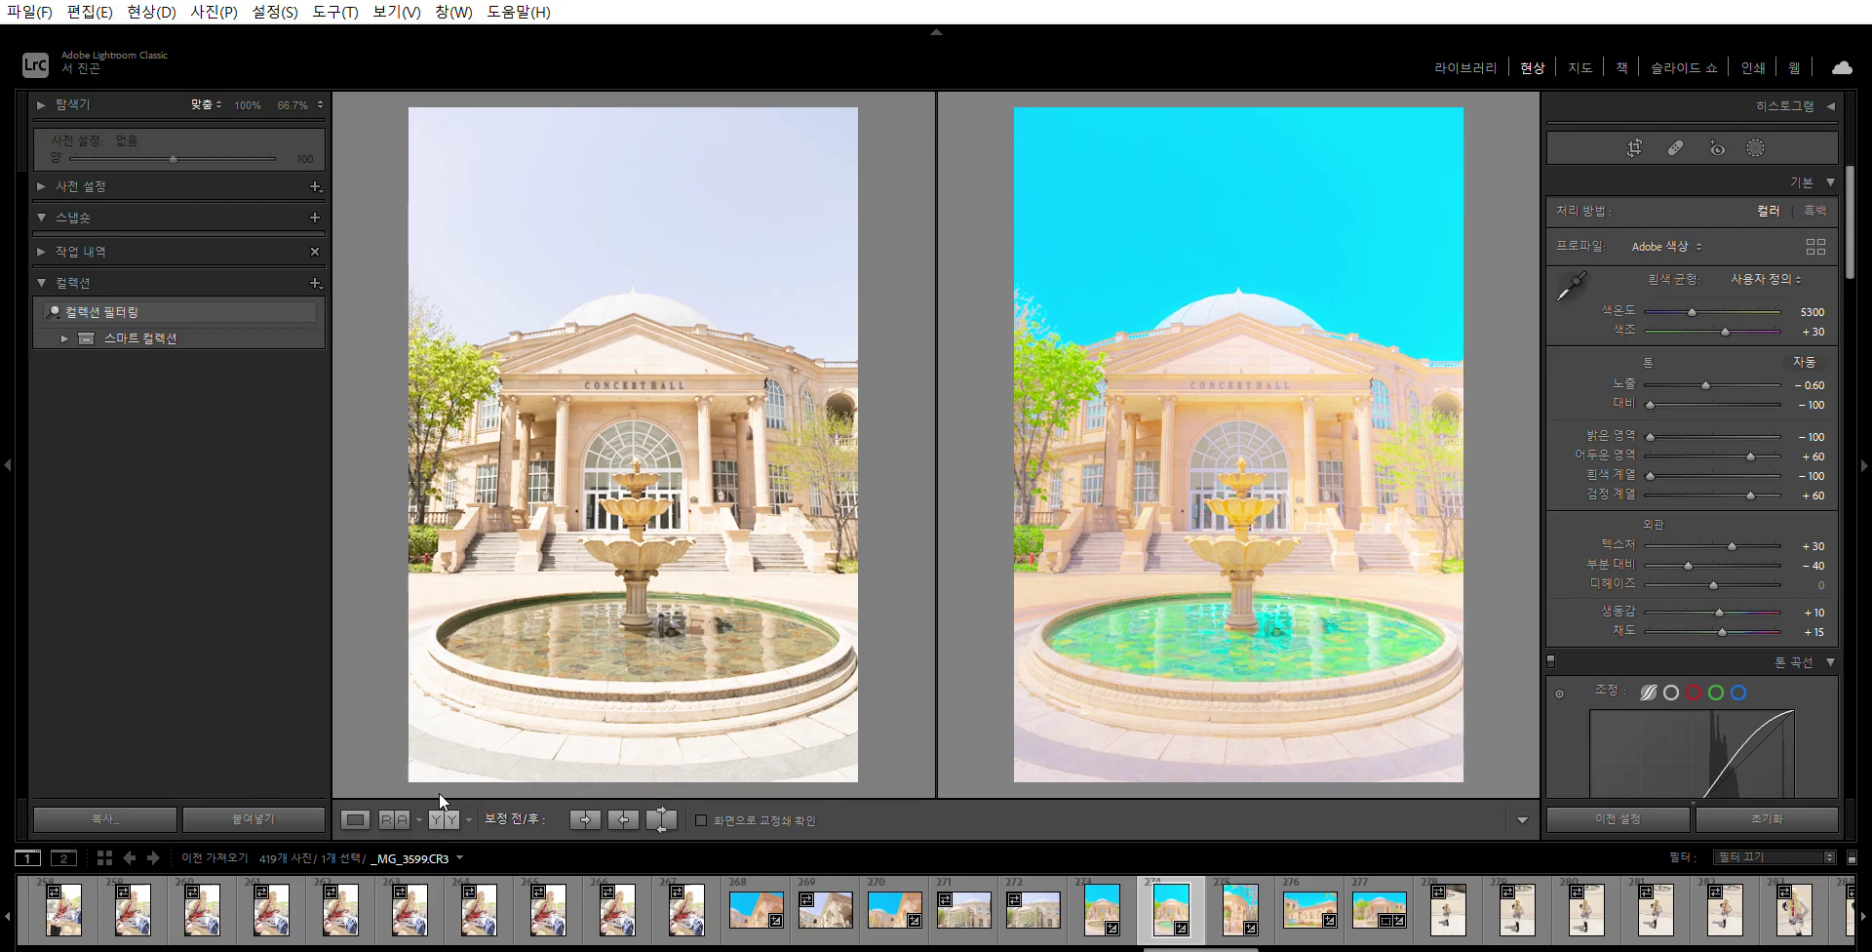
pyautogui.click(1211, 626)
pyautogui.click(1211, 626)
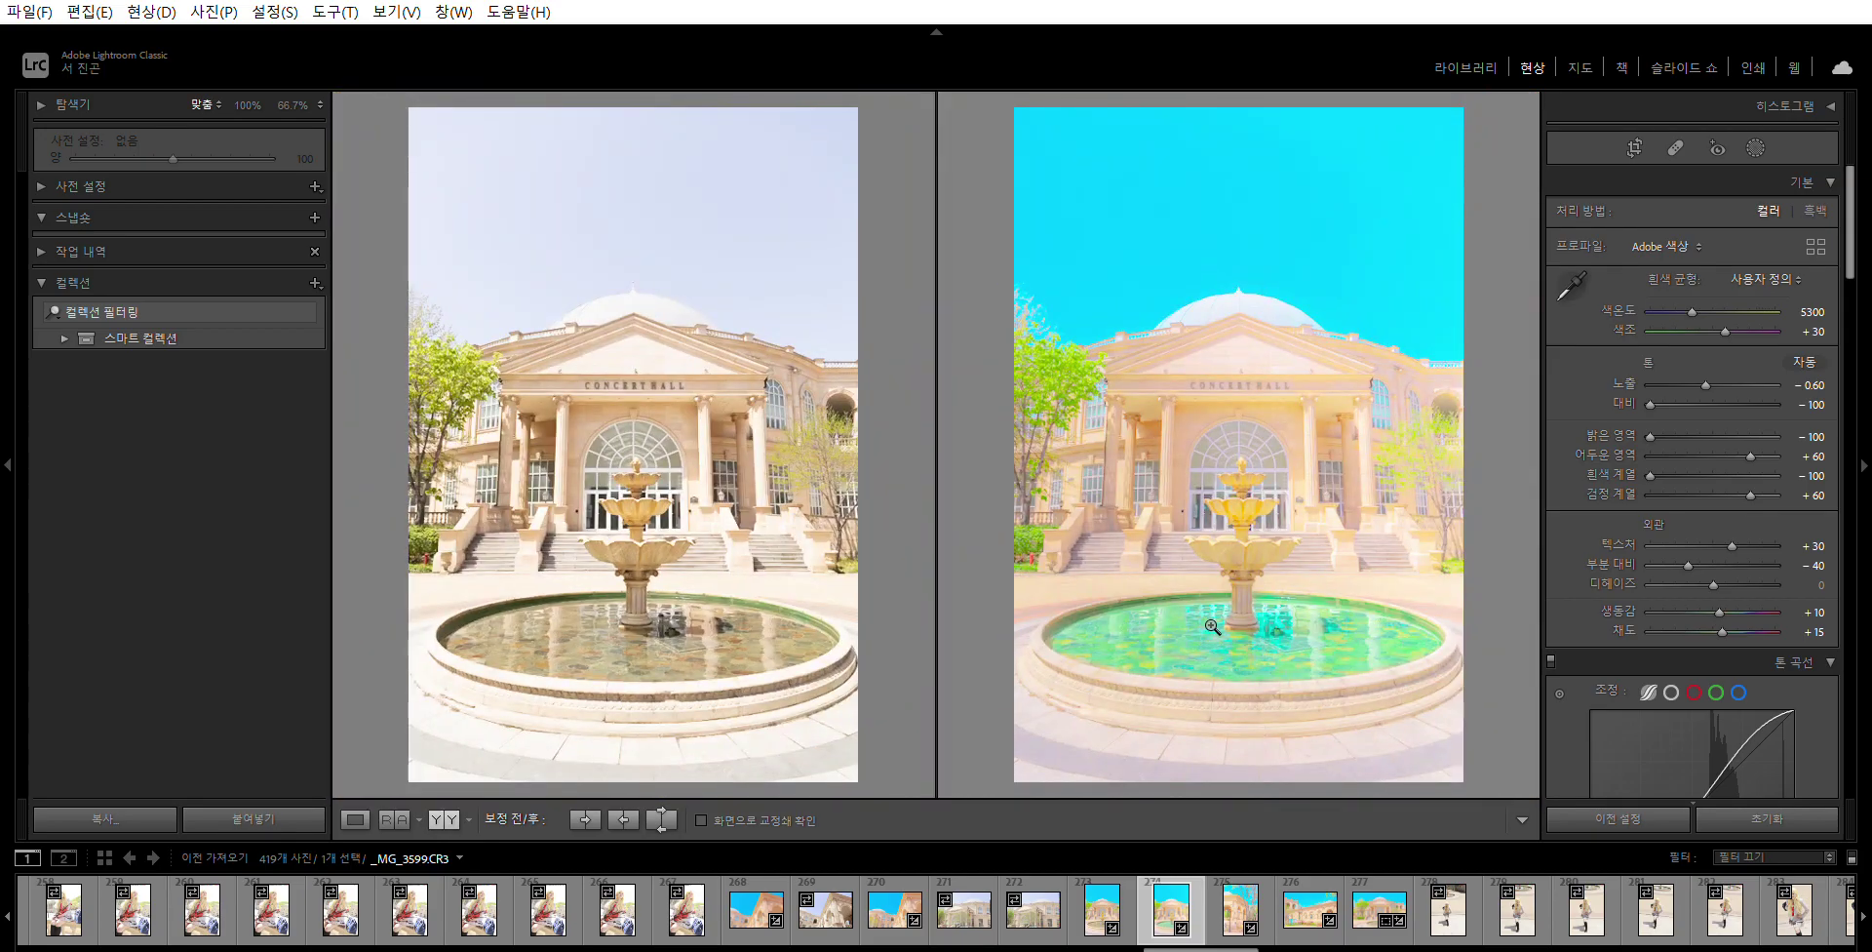